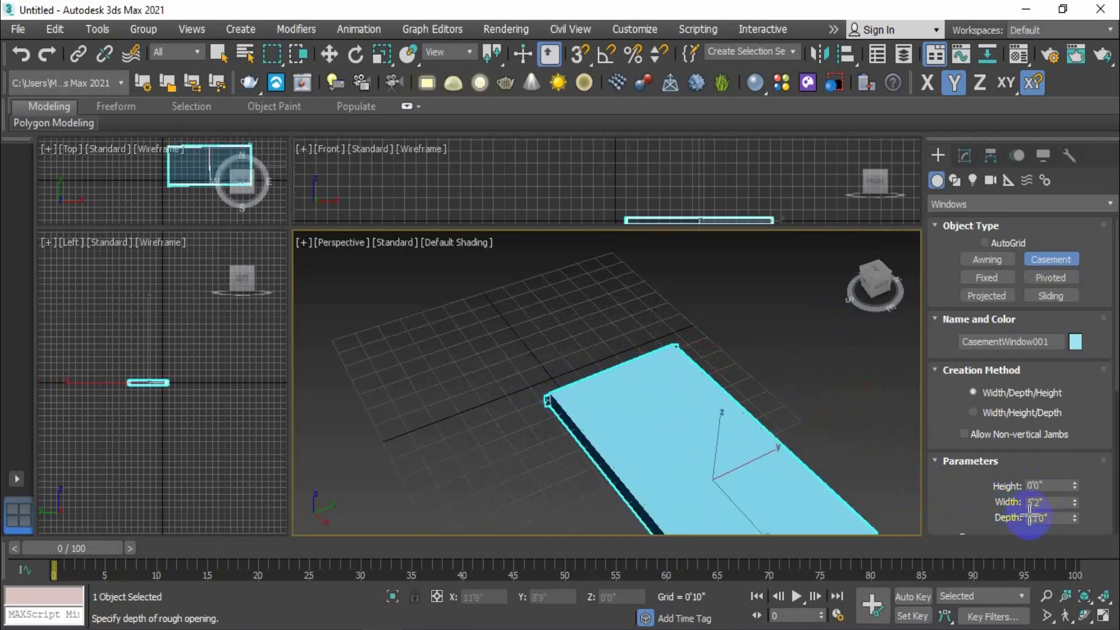
Complete the casement window at 0'5" deep and 5'0" tall
left_click(627, 407)
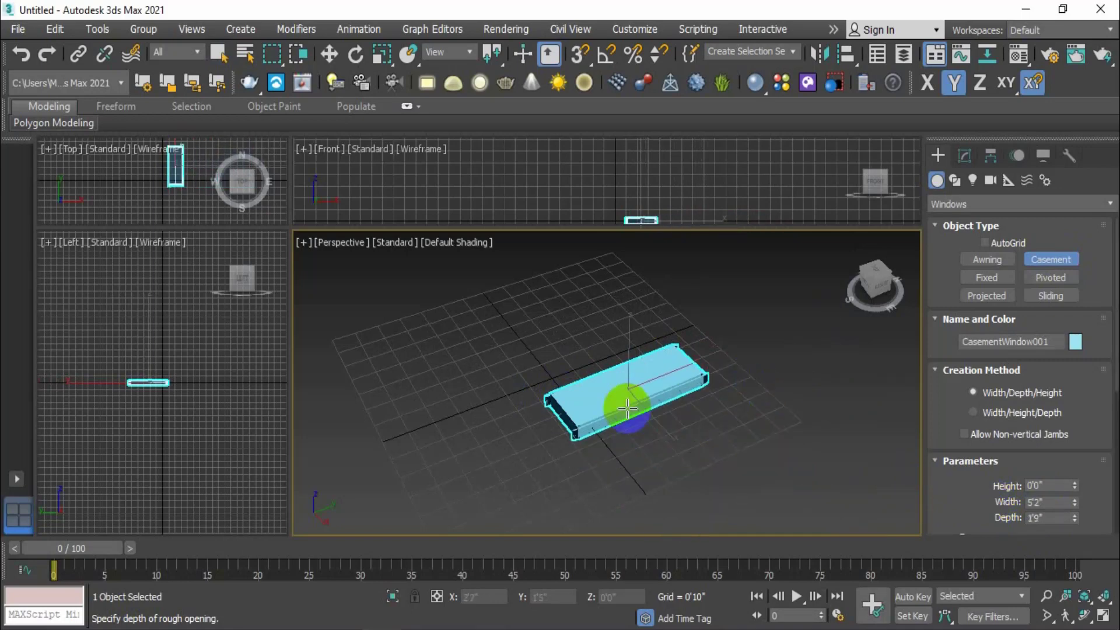
left_click(575, 400)
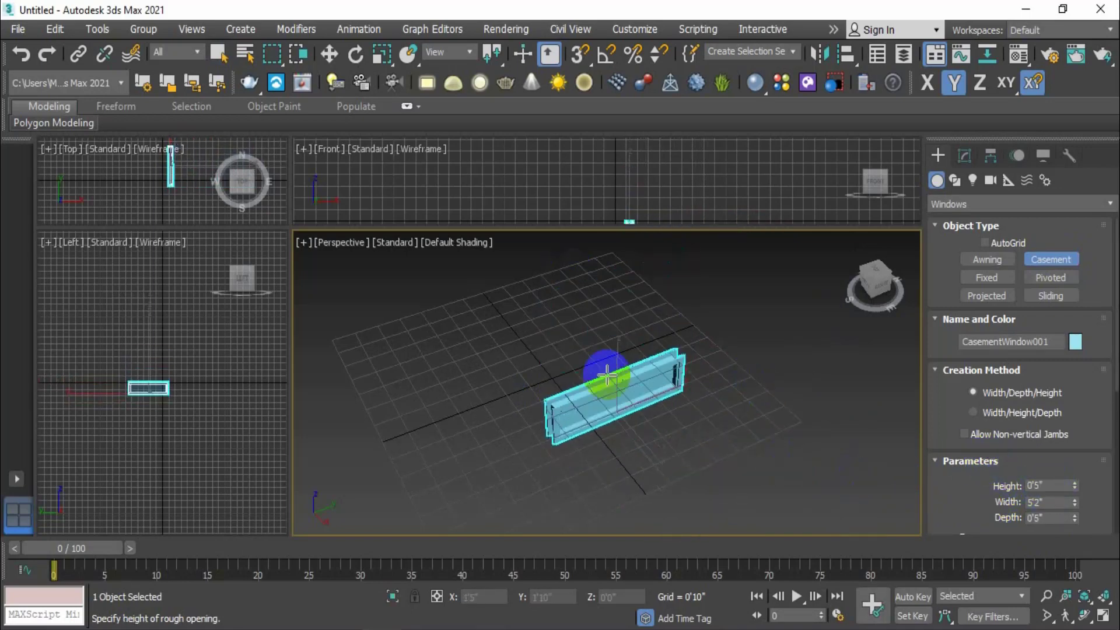
middle_click_drag(566, 251, 582, 337)
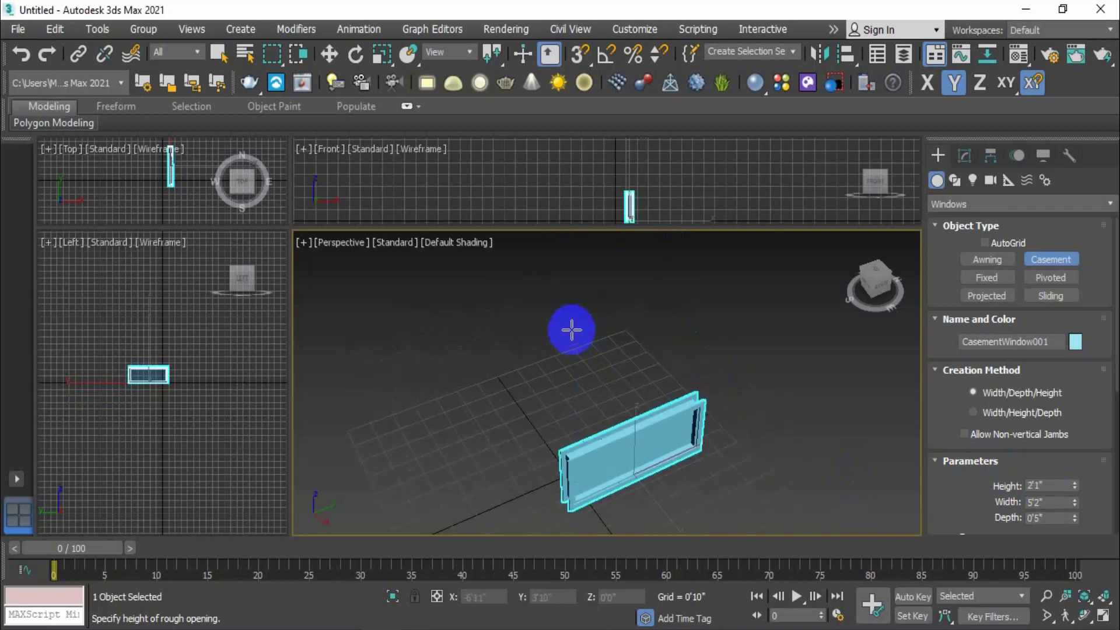
left_click(551, 234)
Raise the casement window's height to 5'7" with the Height spinner
middle_click_drag(656, 445, 613, 357)
scroll(961, 460, "down", 4)
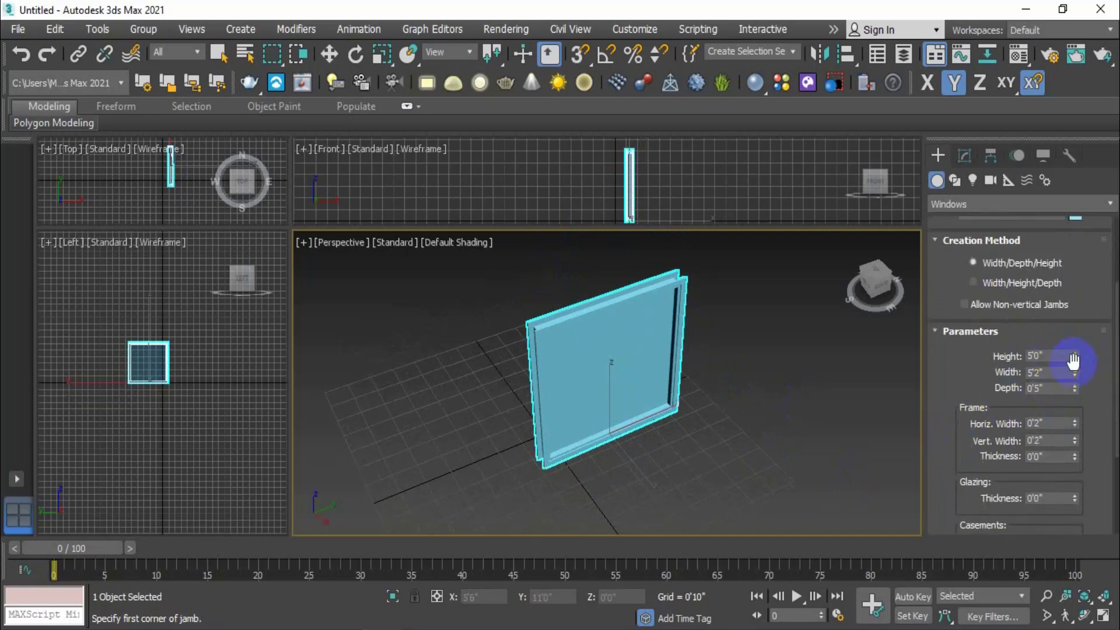
left_click_drag(1075, 352, 1076, 390)
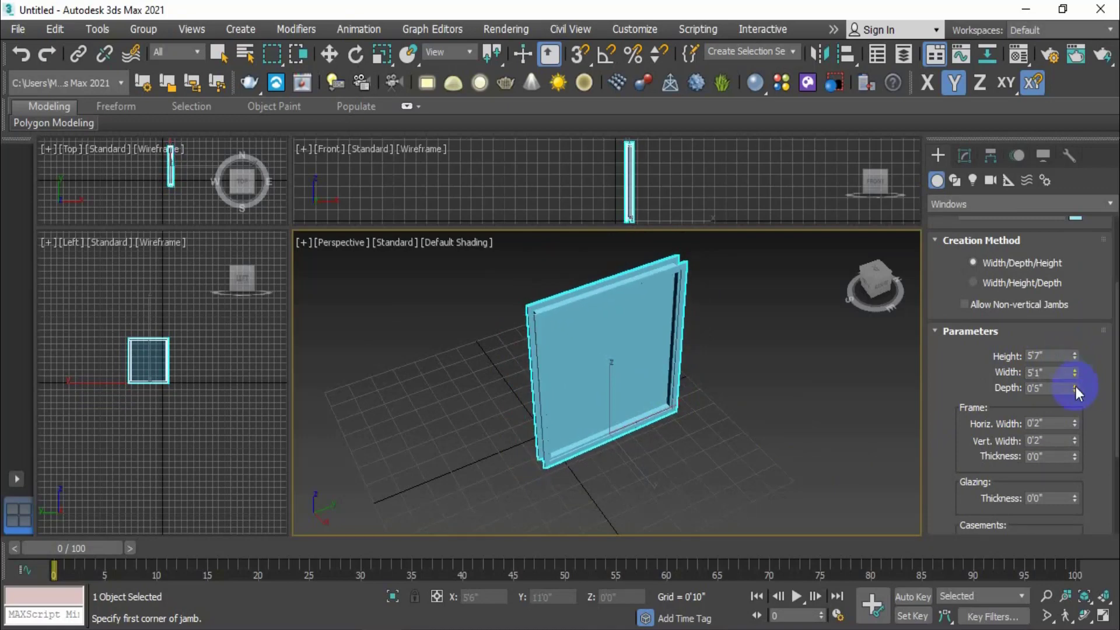
Set the casement window's width and height both to 5'0"
double_click(1046, 376)
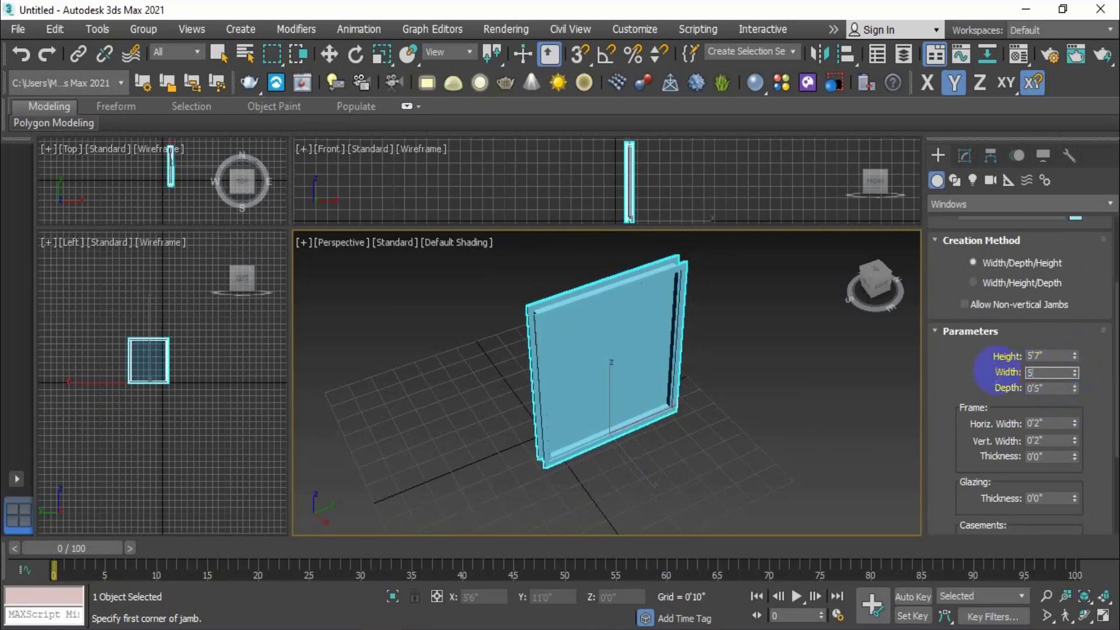
type("5")
key("Return")
double_click(999, 356)
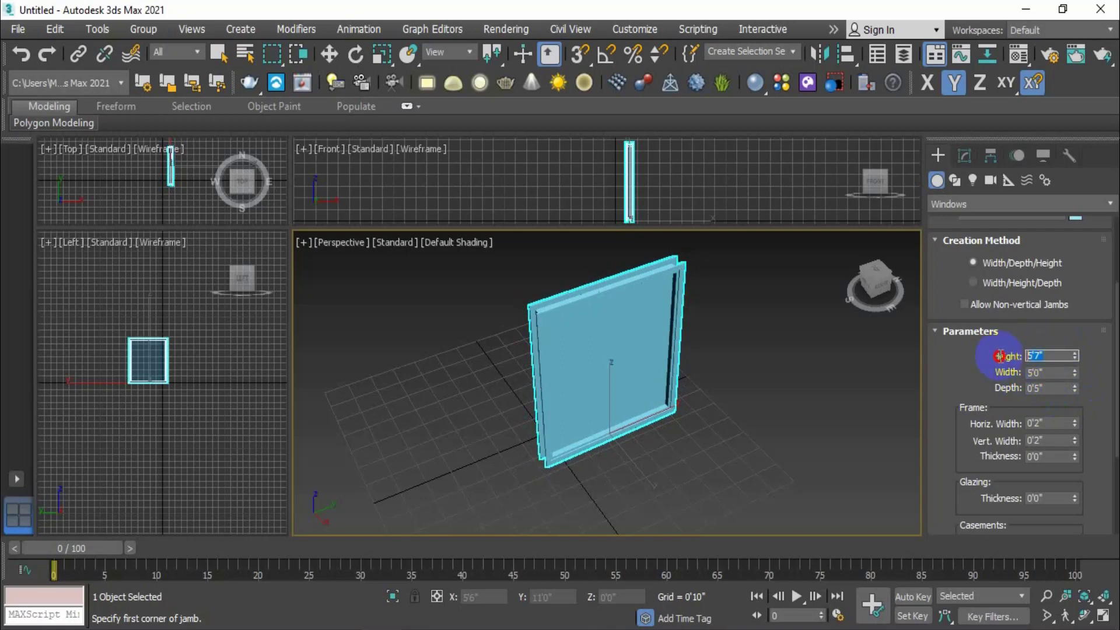
type("5")
key("Return")
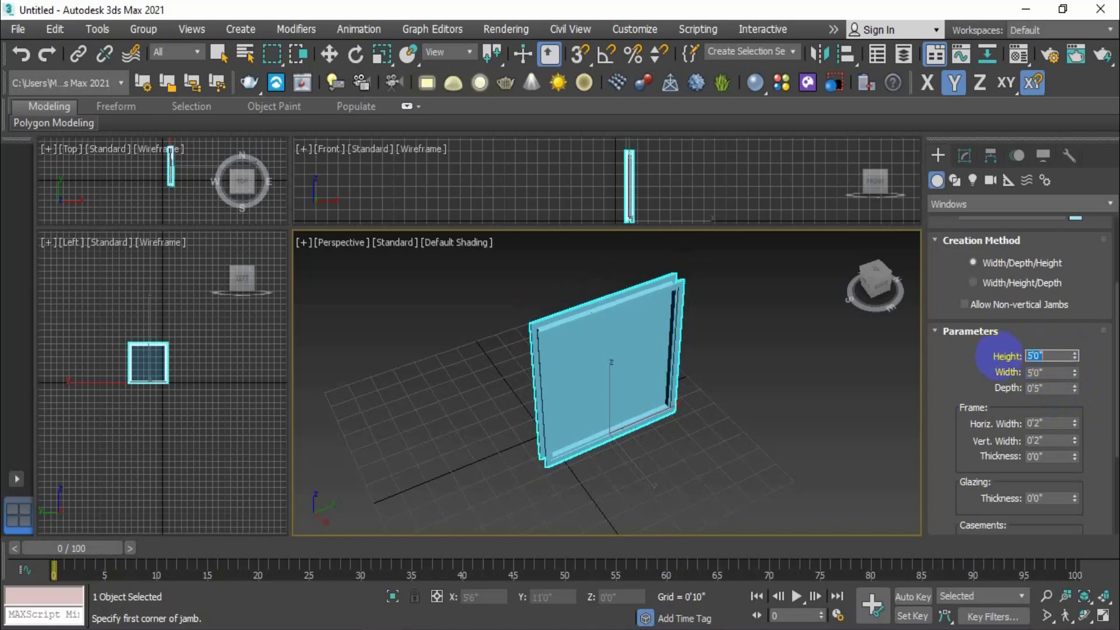
Raise the casement panel width to 0'2", leaving glazing thickness at 0'0"
scroll(628, 371, "up", 2)
middle_click_drag(628, 371, 706, 393)
scroll(1101, 473, "down", 1)
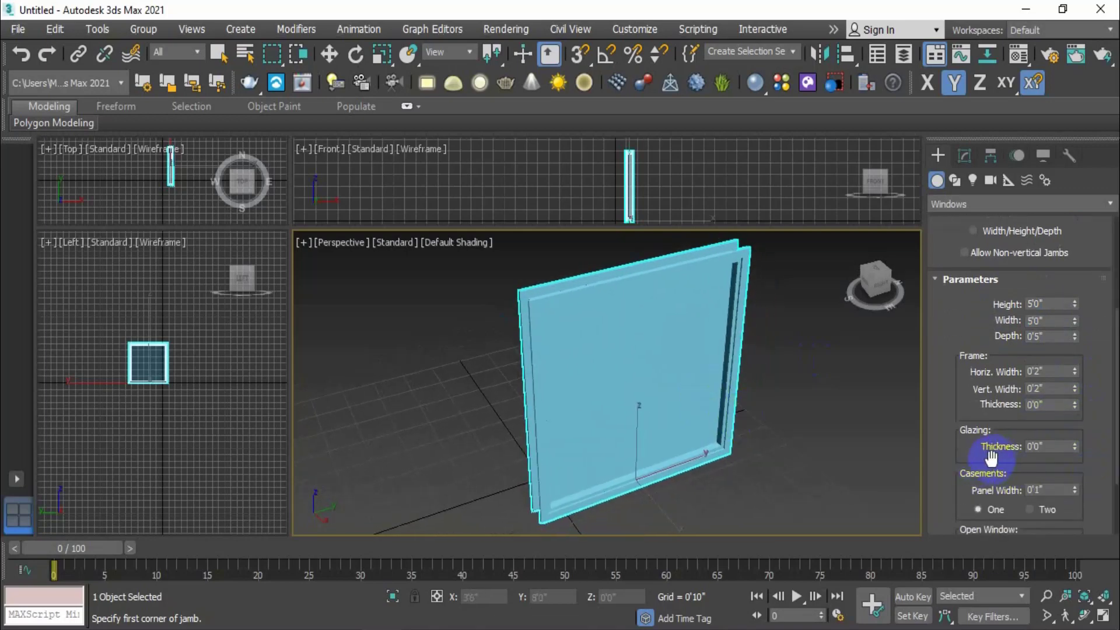
mouse_move(1075, 446)
left_mouse_down()
mouse_move(1050, 320)
mouse_move(1087, 500)
mouse_move(1069, 378)
mouse_move(1075, 474)
mouse_move(1067, 387)
mouse_move(1075, 427)
left_mouse_up()
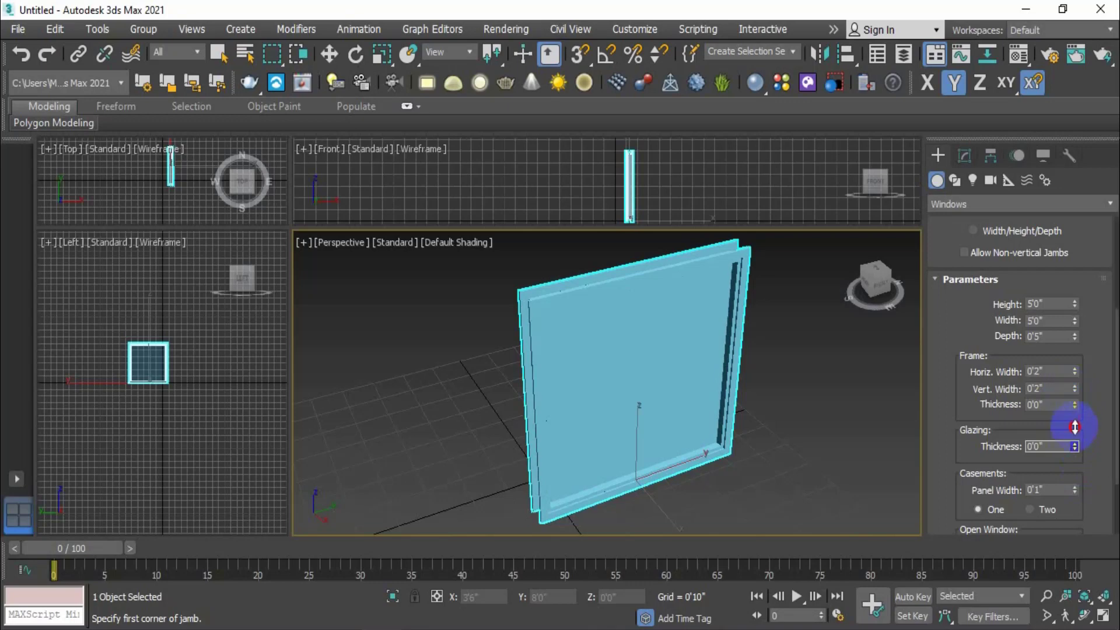
scroll(1087, 471, "down", 1)
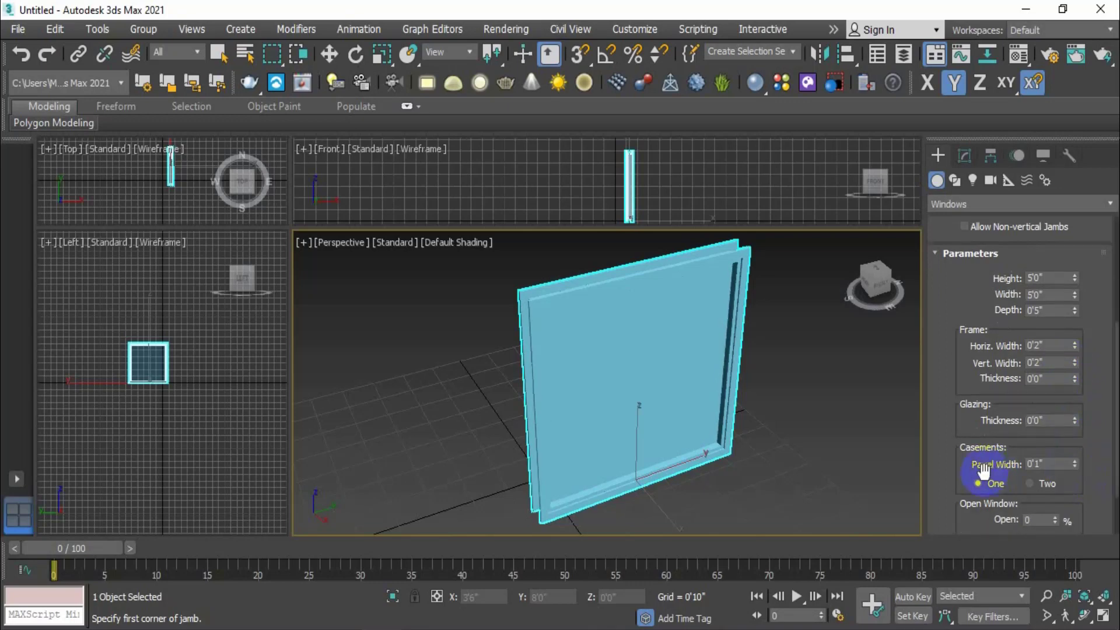
left_click(1075, 461)
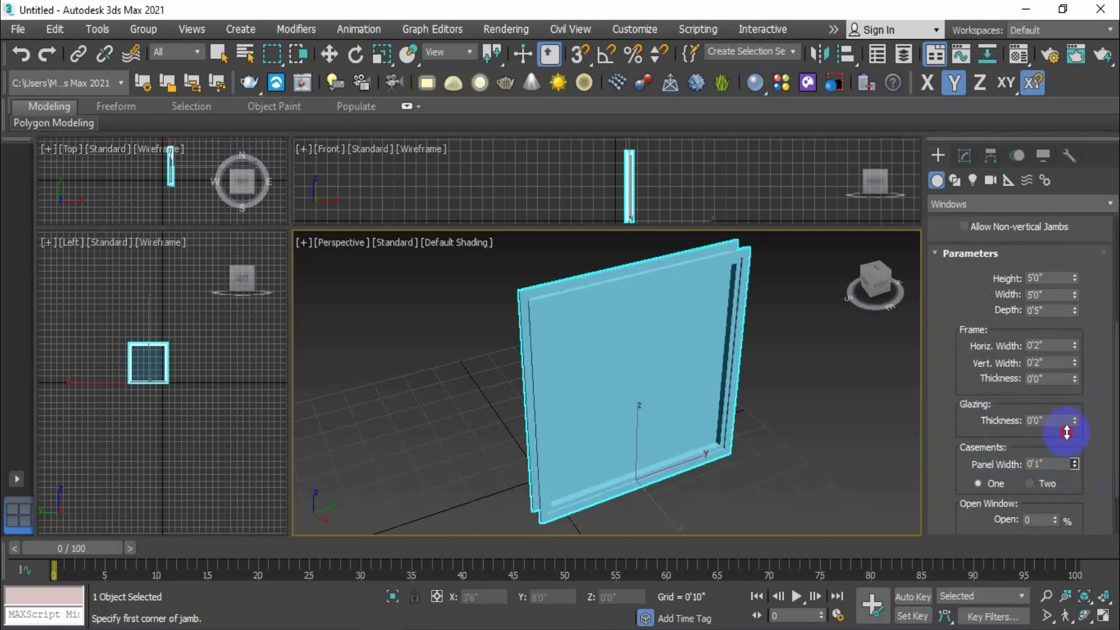
scroll(795, 373, "up", 5)
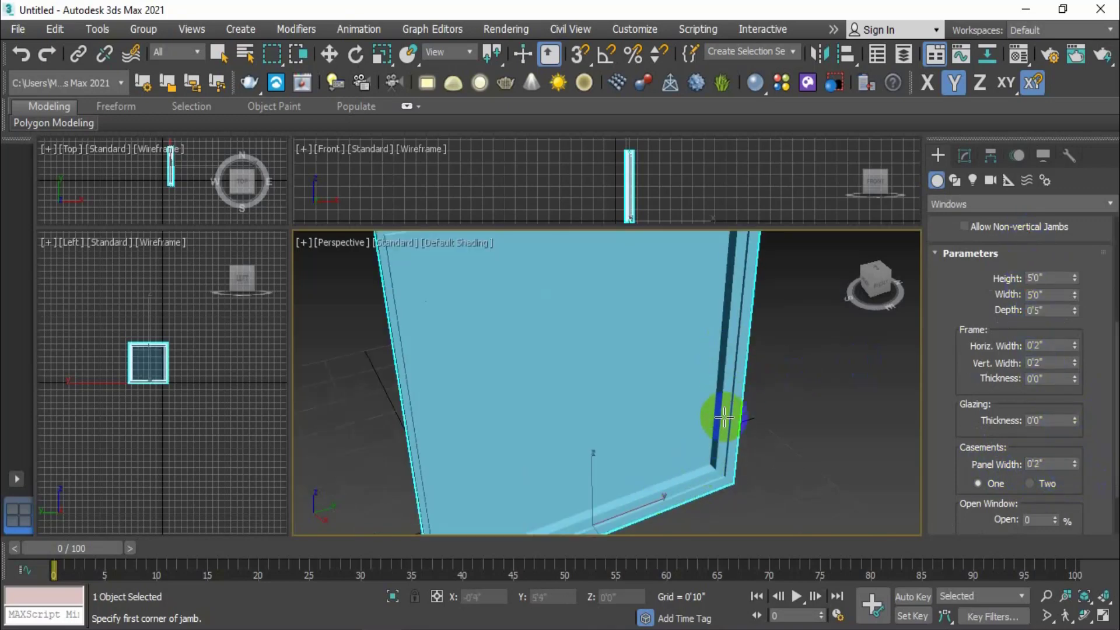
Test glazing thickness and panel width values, returning panel width to 0'2"
left_click(1044, 421)
left_click_drag(1074, 418, 1100, 476)
left_click_drag(1077, 419, 1075, 363)
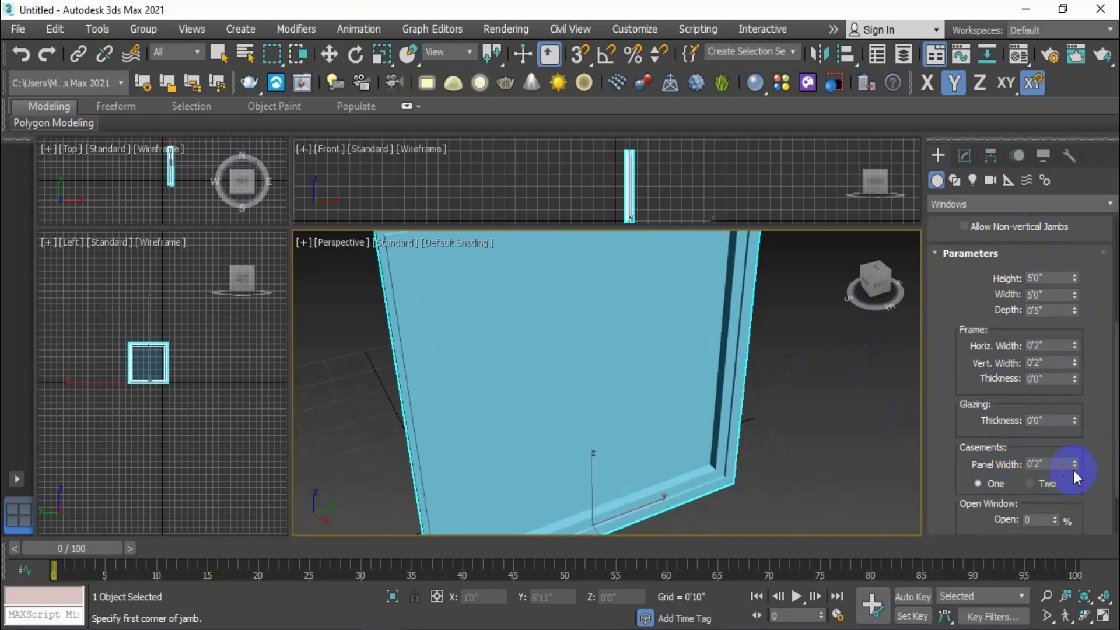
left_click_drag(1075, 464, 1069, 277)
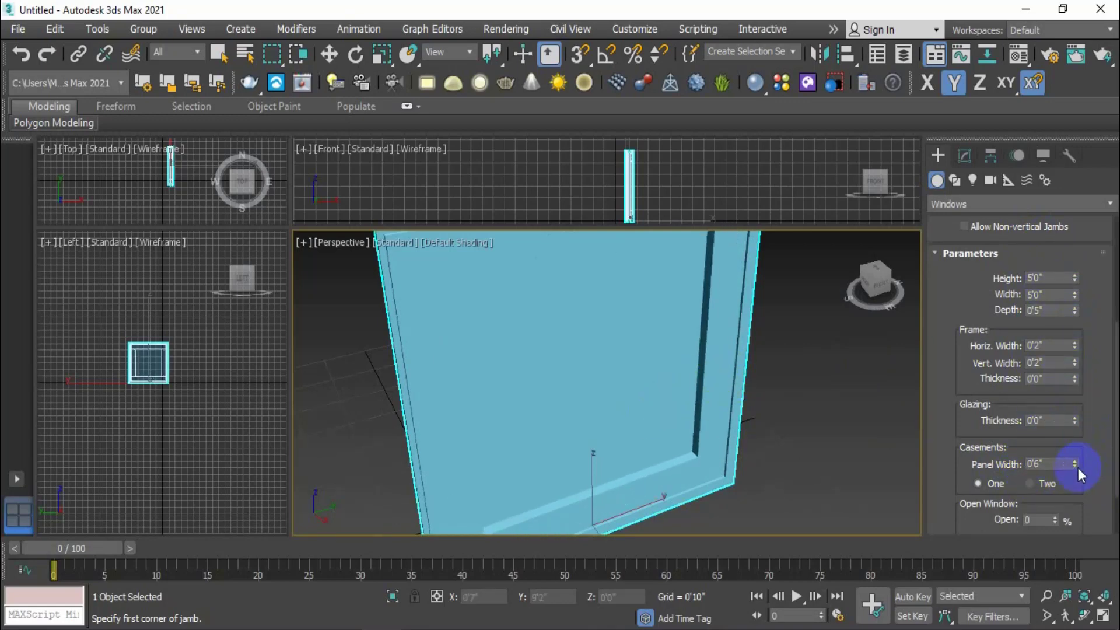
left_click_drag(1077, 465, 1074, 520)
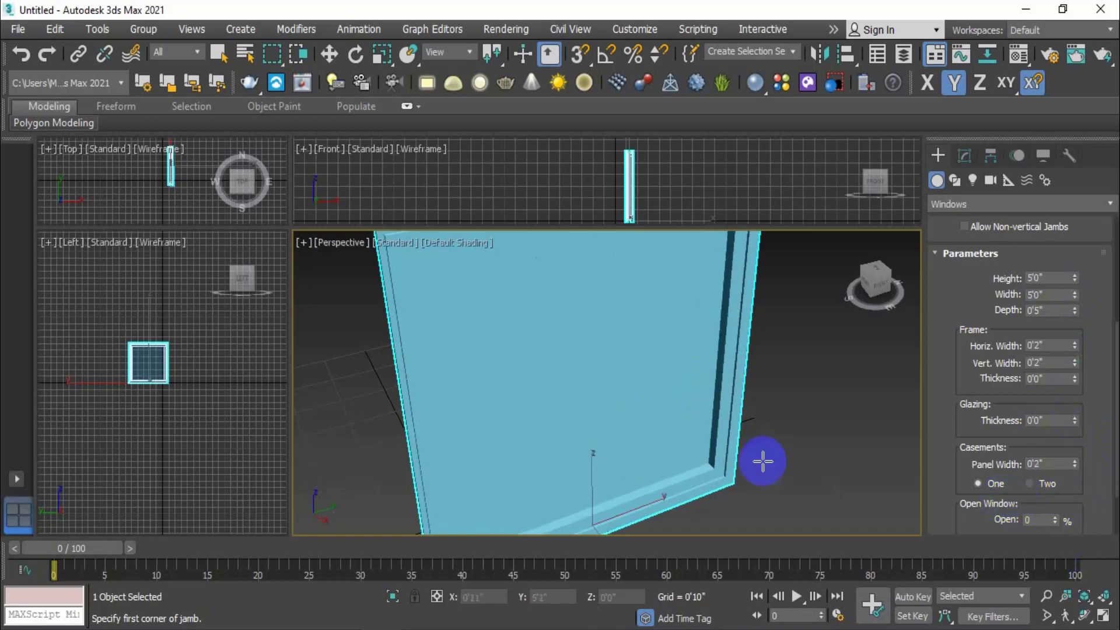
Try two casements, cancel the stray new window, and go back to one casement
scroll(756, 458, "down", 5)
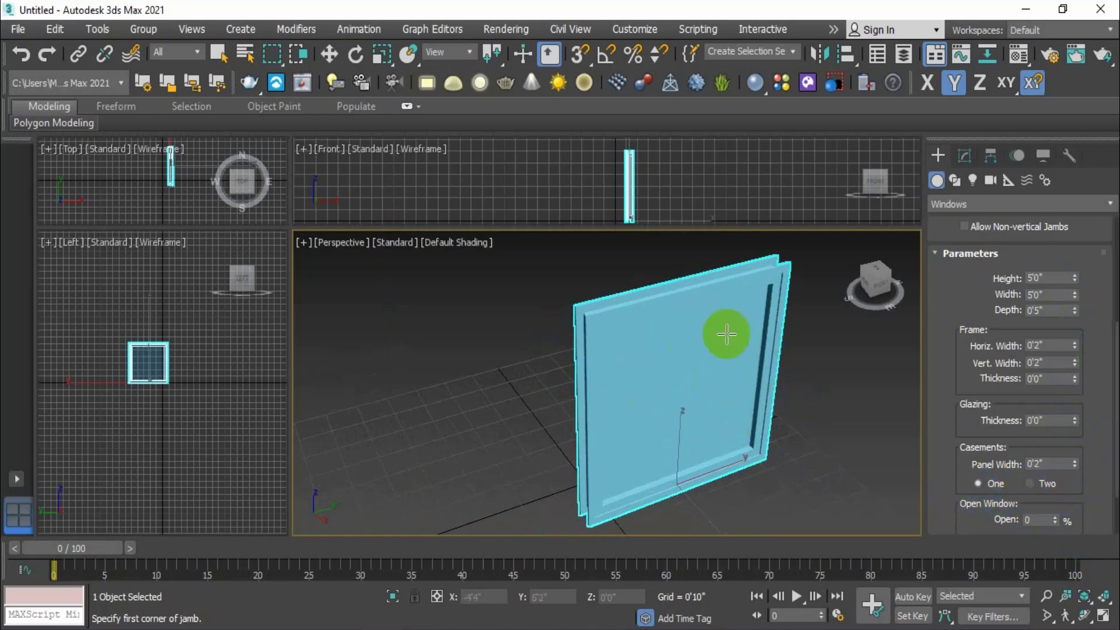
left_click(1029, 484)
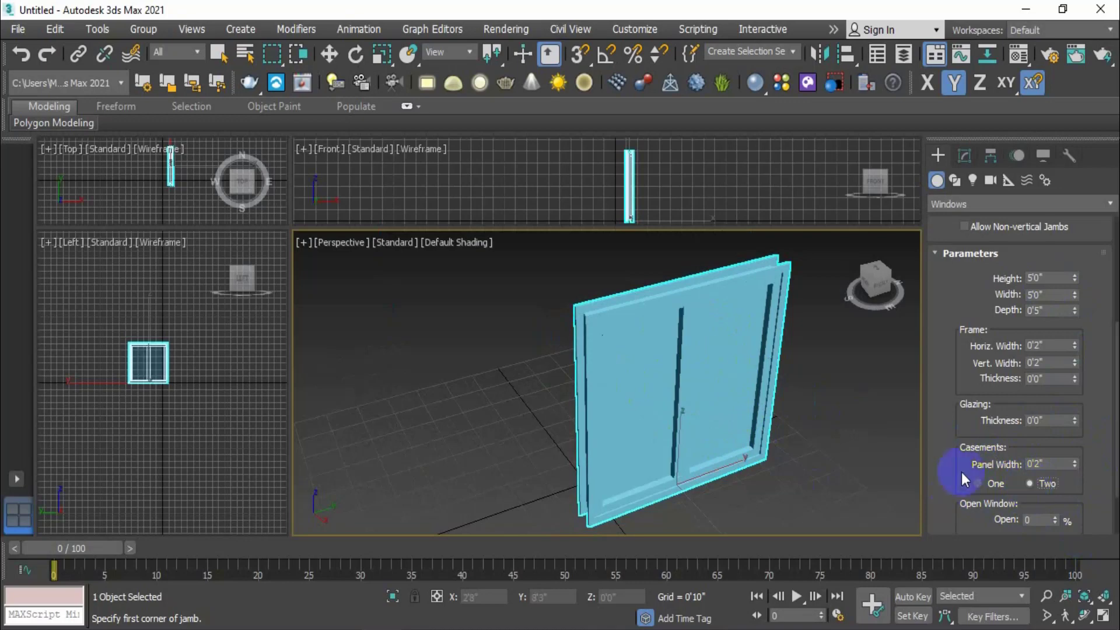
left_click_drag(689, 361, 708, 400)
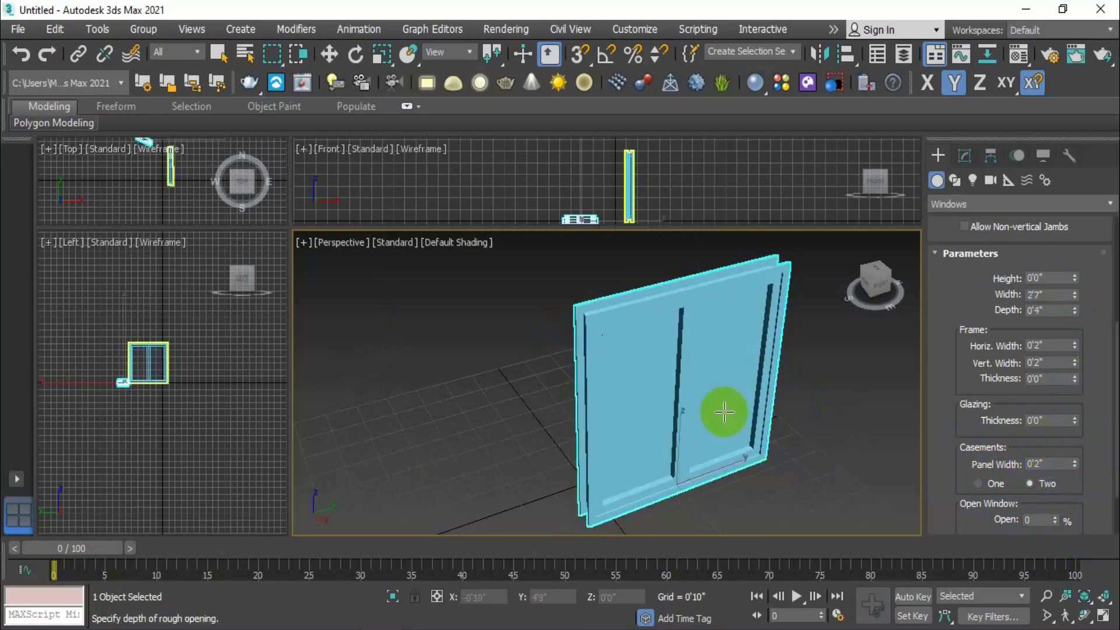
right_click(793, 470)
mouse_move(795, 476)
middle_mouse_down("alt")
mouse_move(515, 458)
mouse_move(757, 458)
mouse_move(805, 470)
middle_mouse_up("alt")
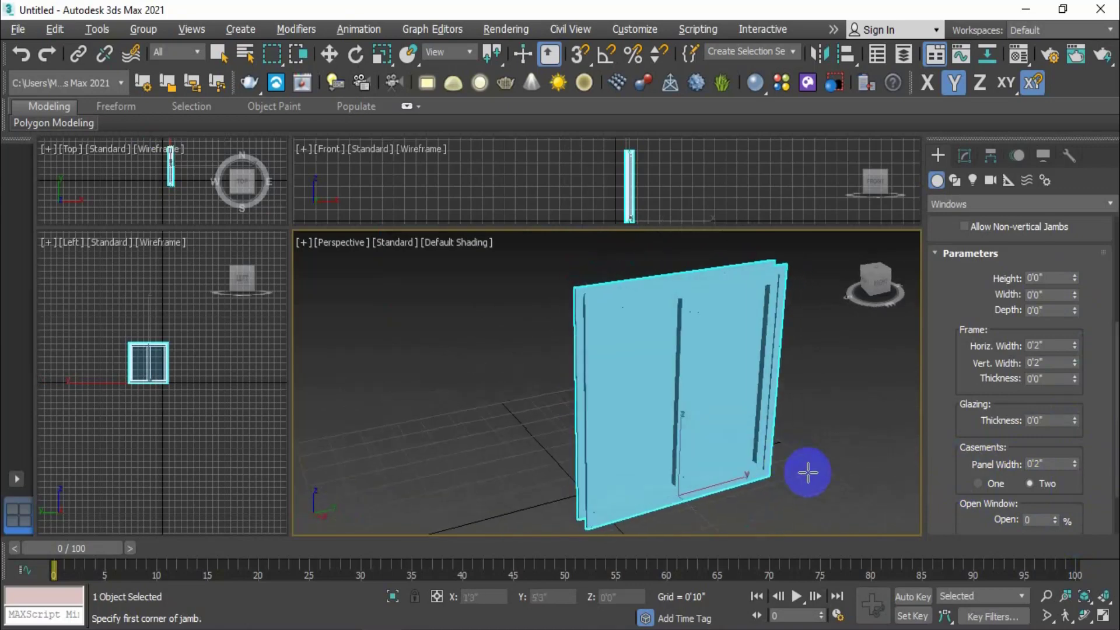
left_click(979, 486)
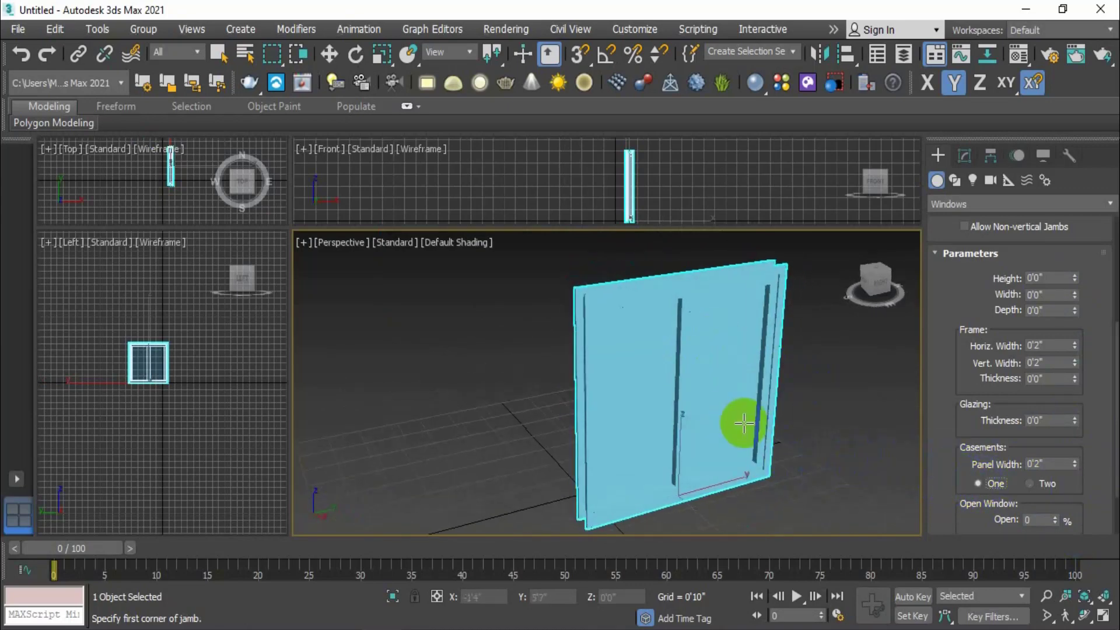
middle_click_drag(743, 424, 764, 412, "alt")
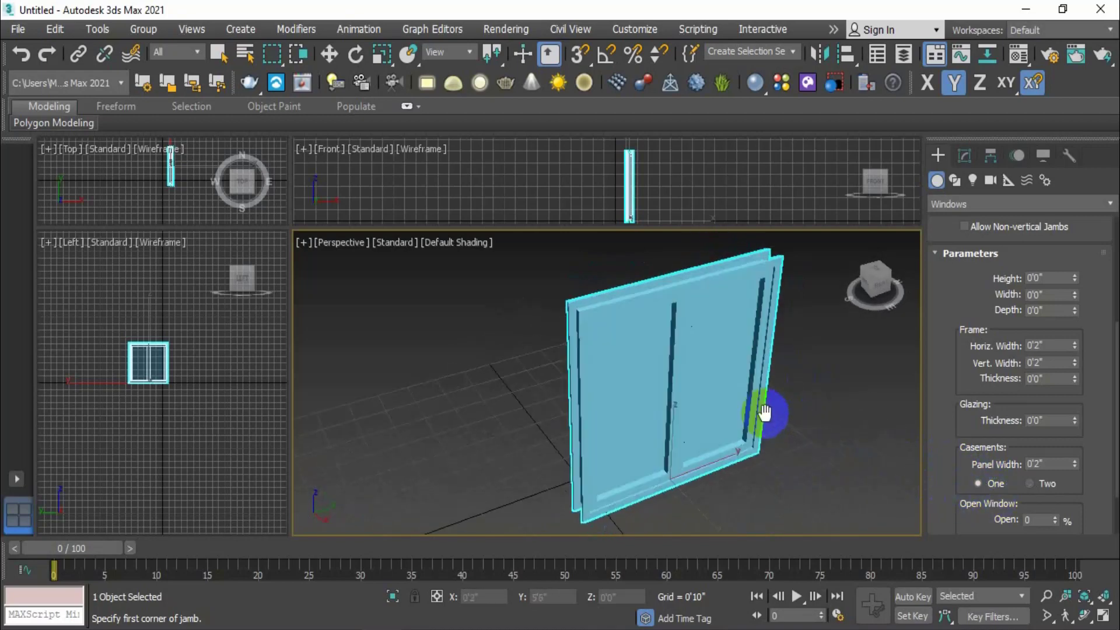
Delete the selected casement window and draw a new one 0'5" deep
left_click(329, 55)
key("Delete")
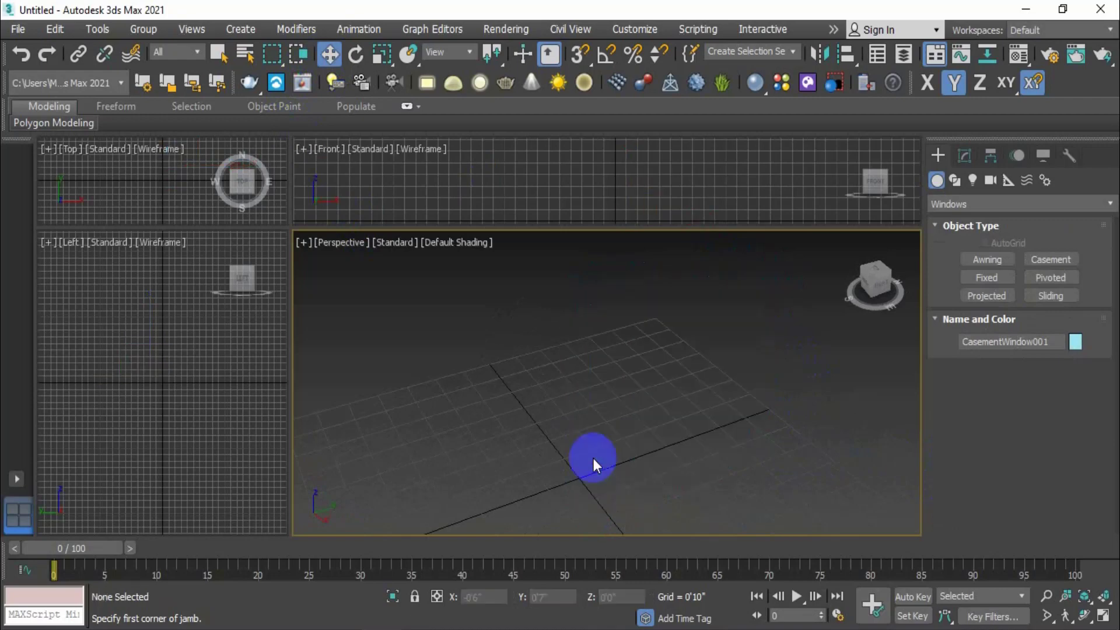
left_click(1045, 260)
scroll(671, 393, "down", 3)
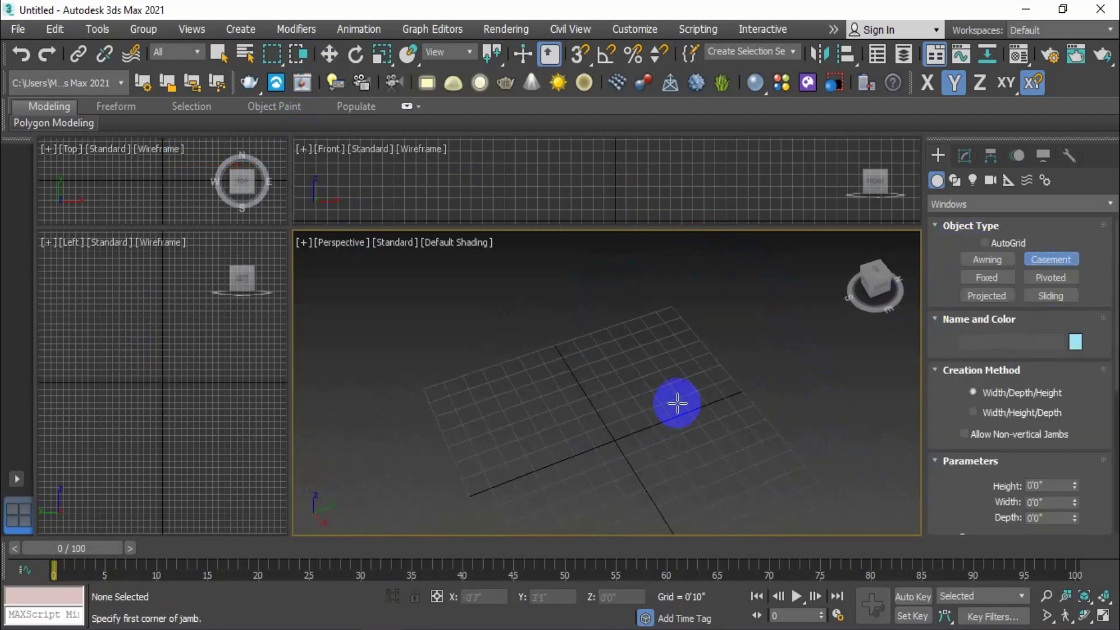
left_click_drag(677, 401, 573, 486)
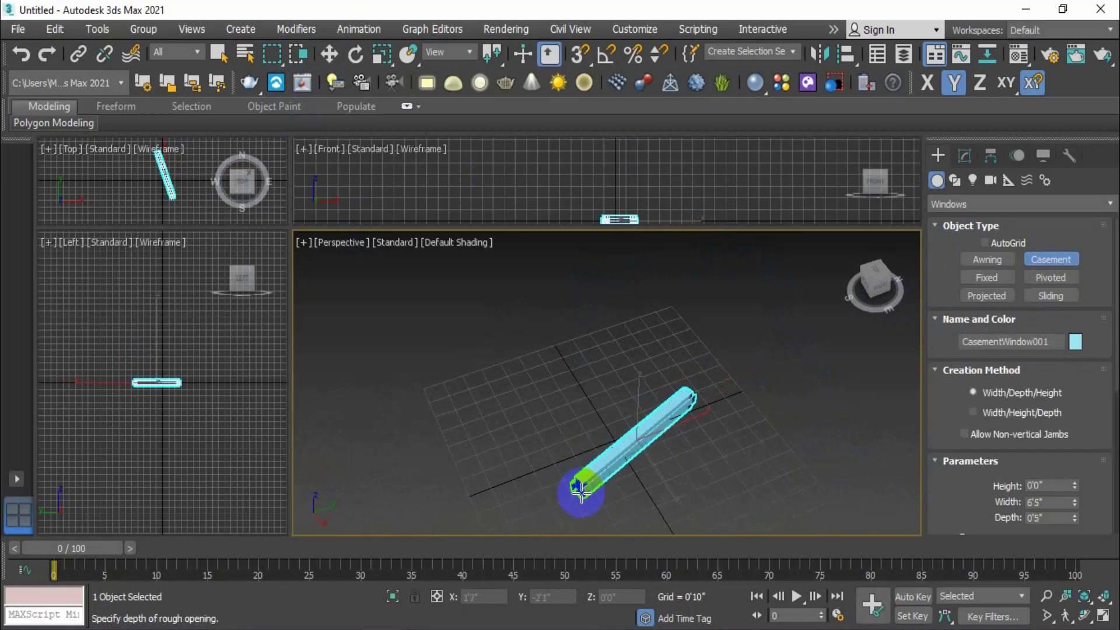
left_click(581, 486)
left_click(556, 290)
Switch the new window to two casements, then back to a single casement
mouse_move(701, 432)
middle_mouse_down("alt")
mouse_move(680, 438)
mouse_move(690, 443)
middle_mouse_up("alt")
middle_click_drag(690, 443, 694, 450)
scroll(677, 406, "up", 3)
middle_click_drag(677, 412, 695, 453)
scroll(957, 490, "down", 5)
scroll(954, 489, "down", 3)
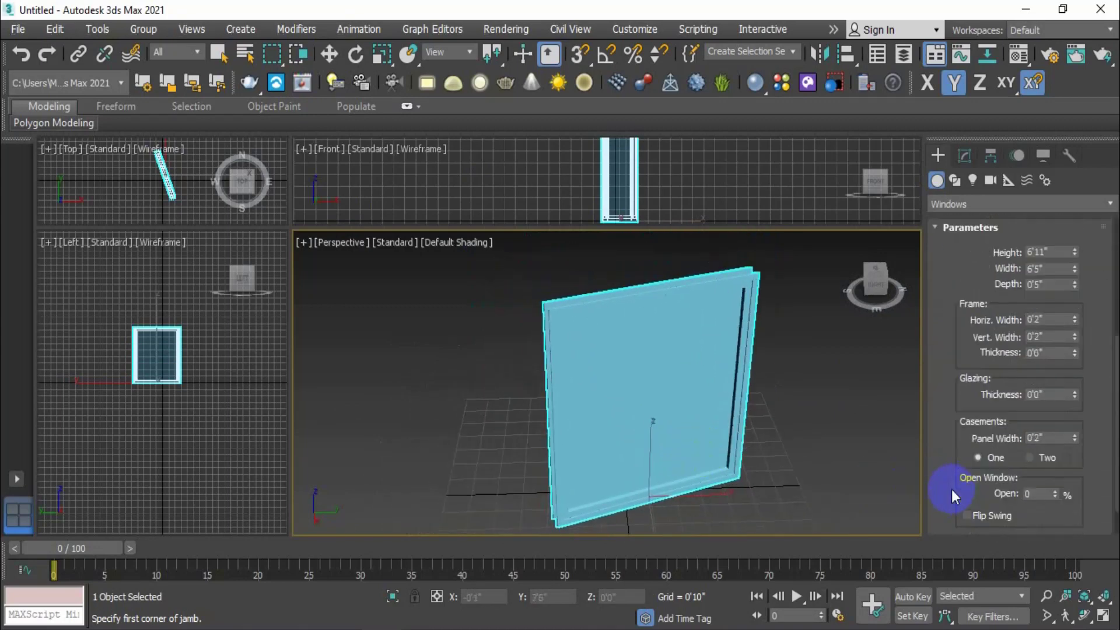
left_click(1029, 432)
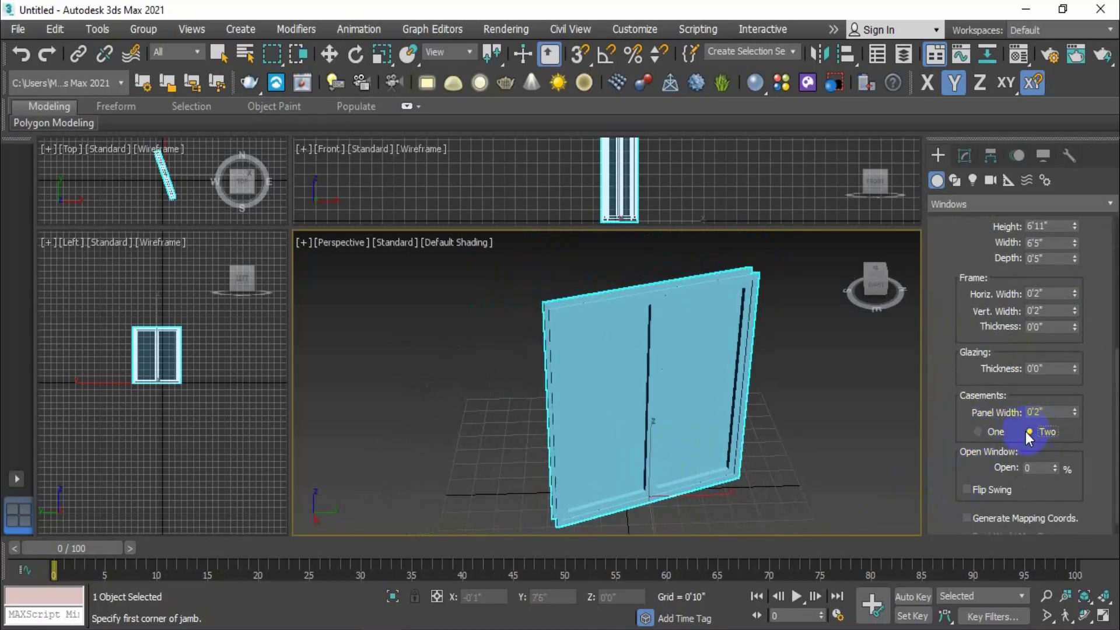
left_click(976, 431)
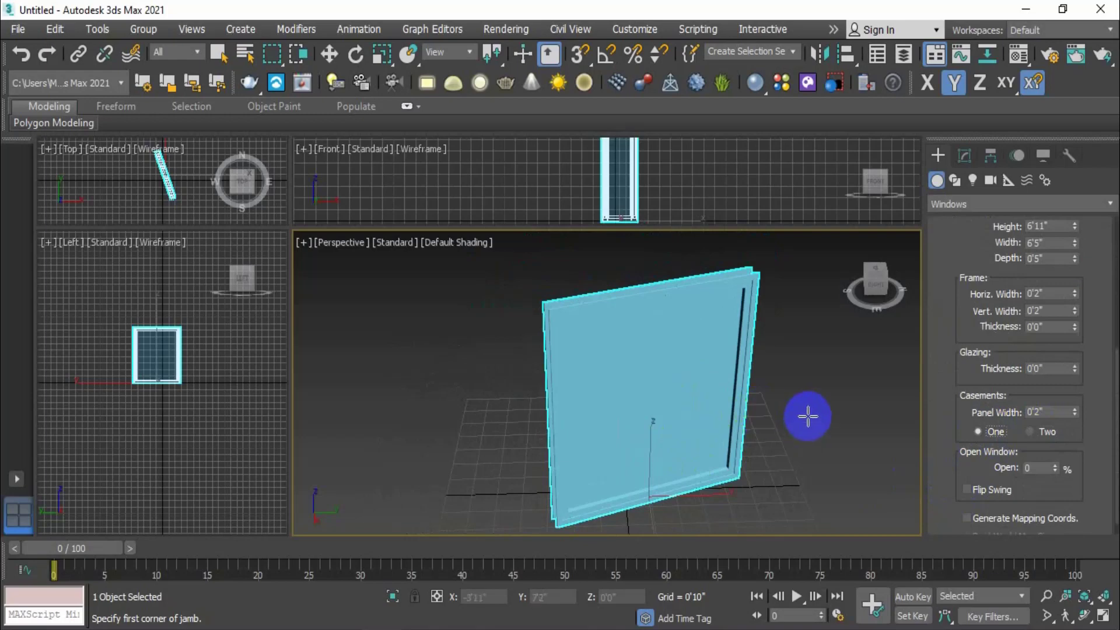
Start an extra window beside the first and cancel its creation
left_click_drag(809, 412, 793, 444)
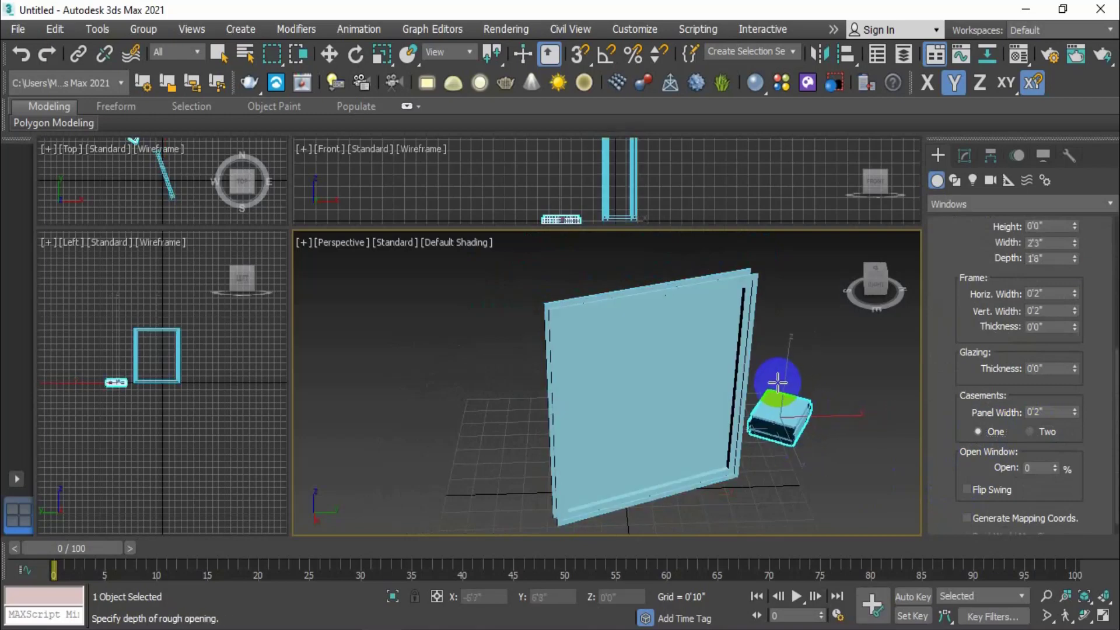
left_click(778, 382)
left_click(802, 329)
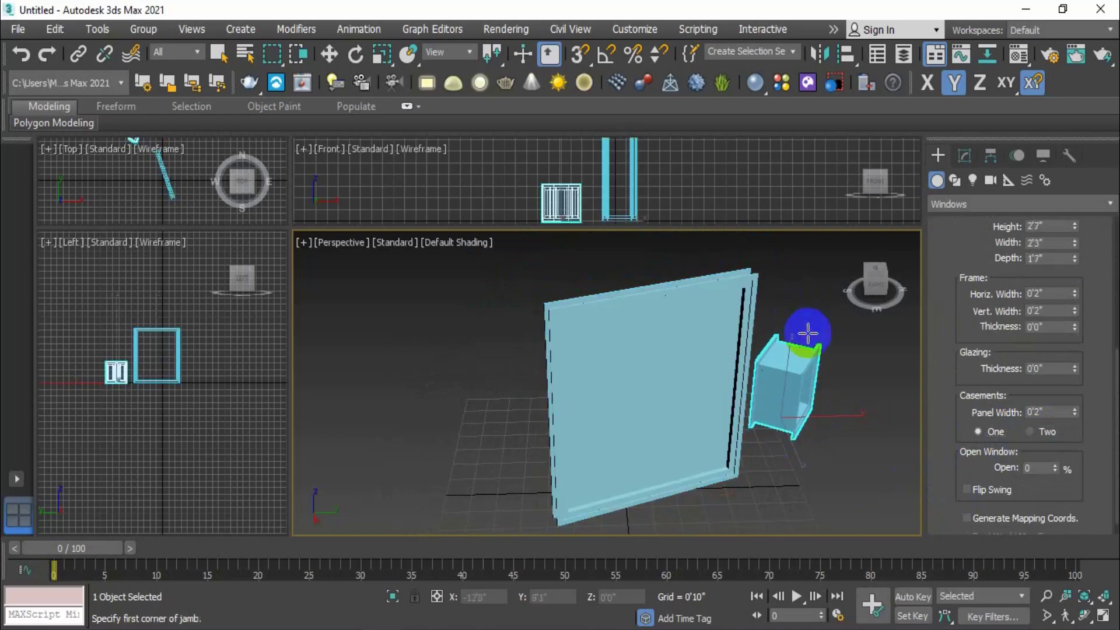
right_click(739, 385)
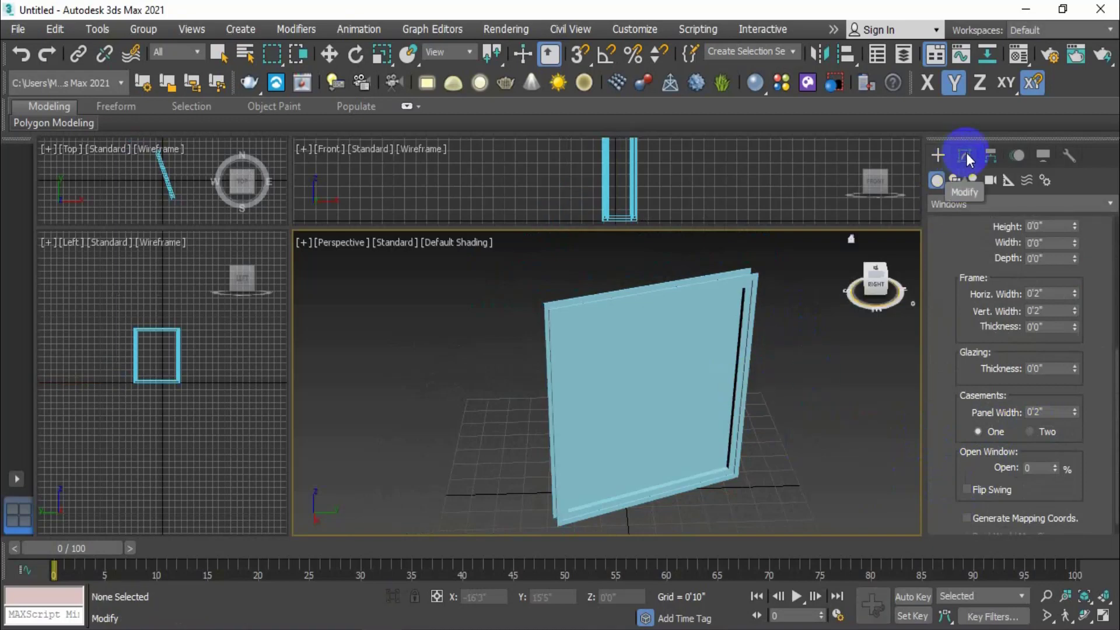
Select CasementWindow001 in the Modify panel to edit its parameters
left_click(966, 155)
left_click(670, 337)
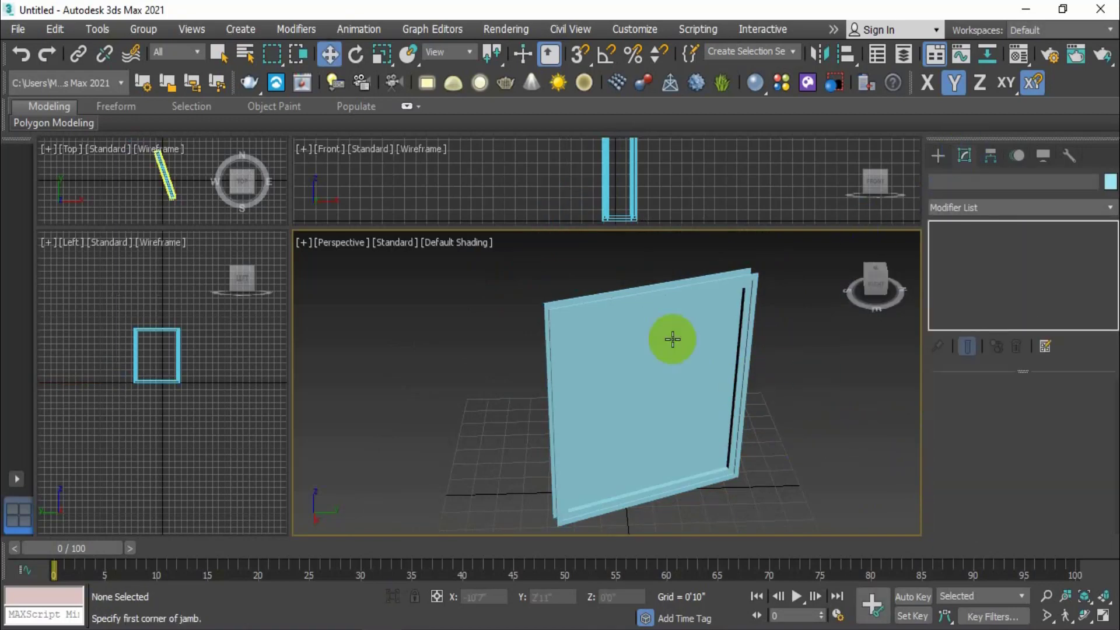
left_click(330, 53)
left_click(645, 320)
scroll(971, 461, "down", 5)
scroll(971, 461, "down", 3)
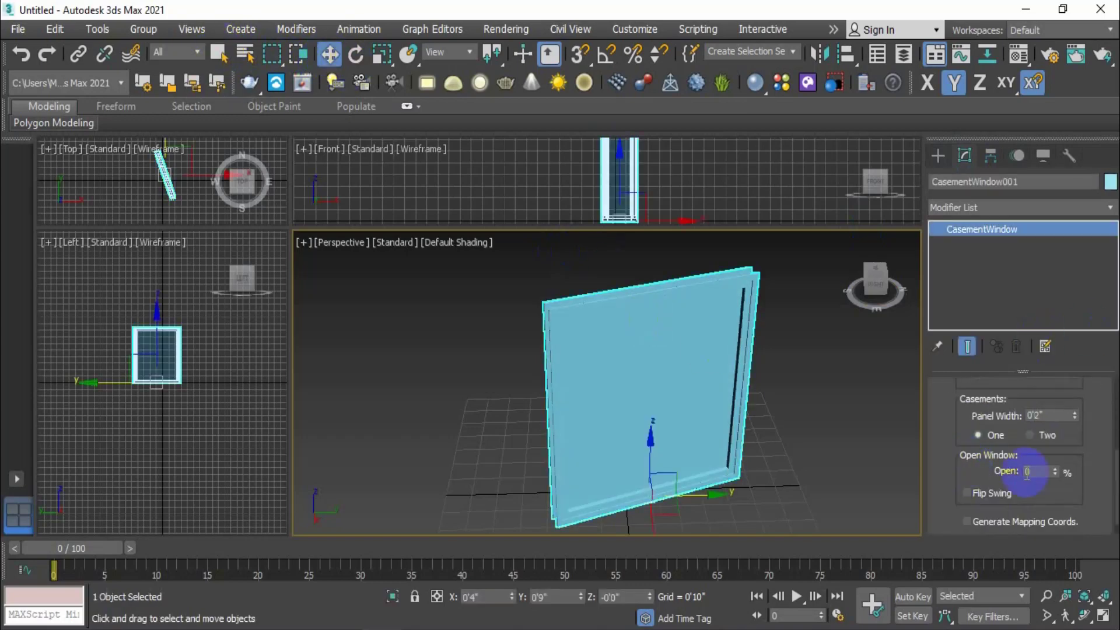
Set the casement window to two casement panels
left_click(1028, 435)
middle_click_drag(670, 425, 683, 379)
scroll(665, 425, "up", 1)
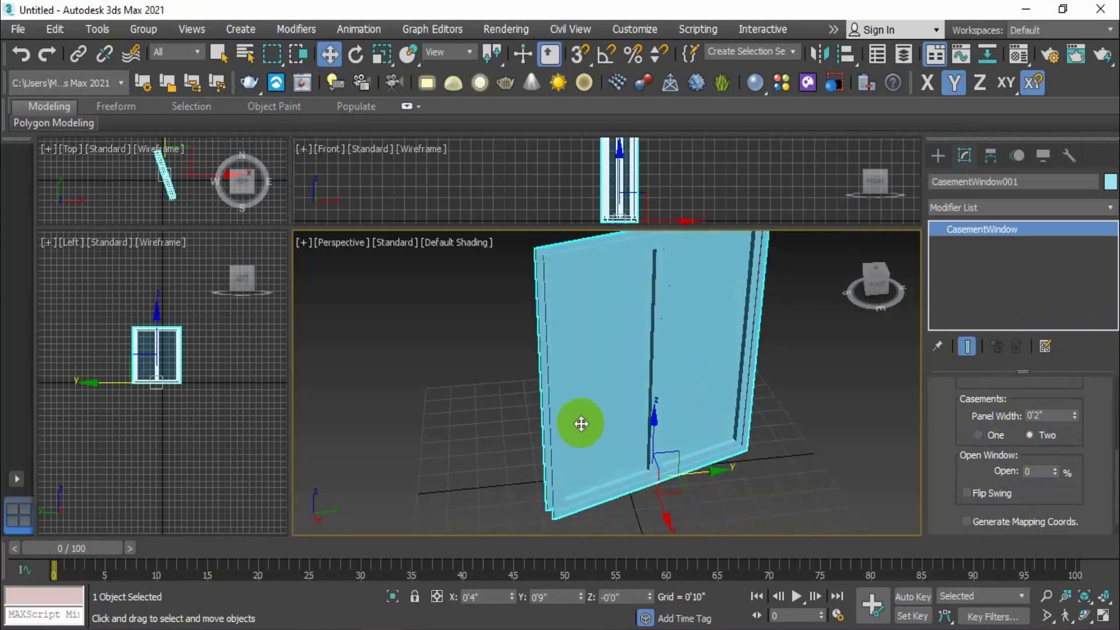
scroll(706, 386, "down", 2)
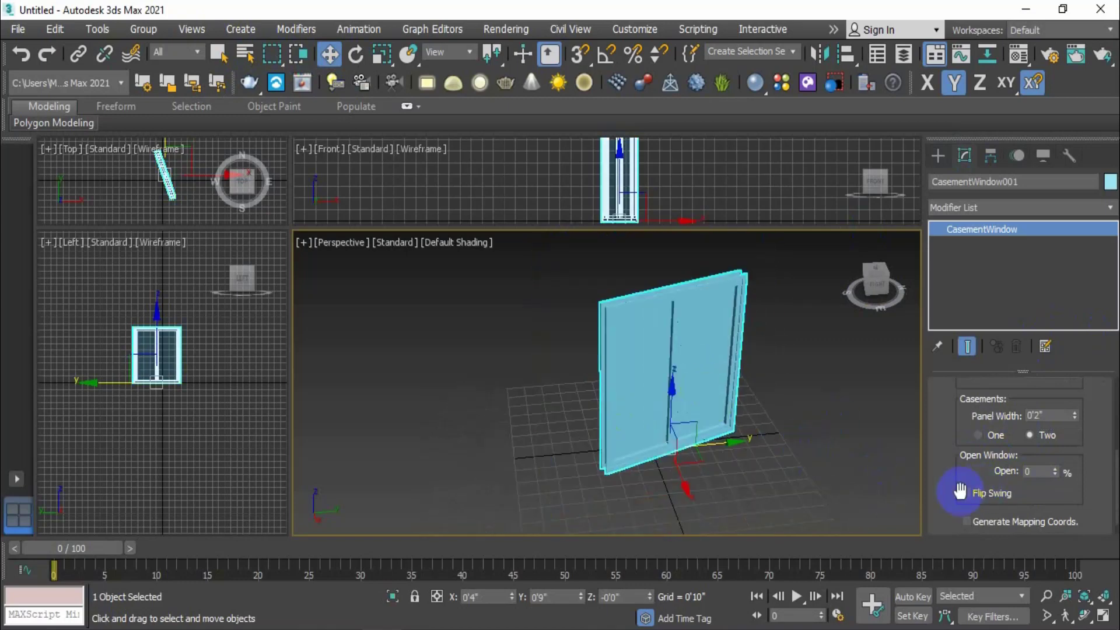
scroll(1078, 502, "down", 1)
scroll(1077, 500, "up", 1)
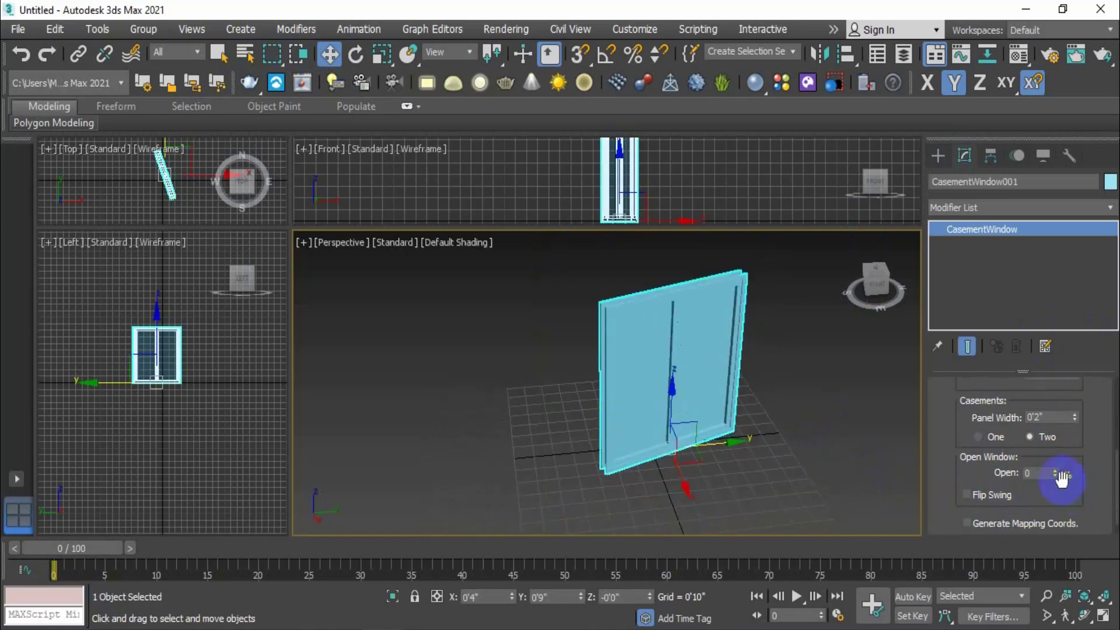
scroll(1008, 447, "up", 1)
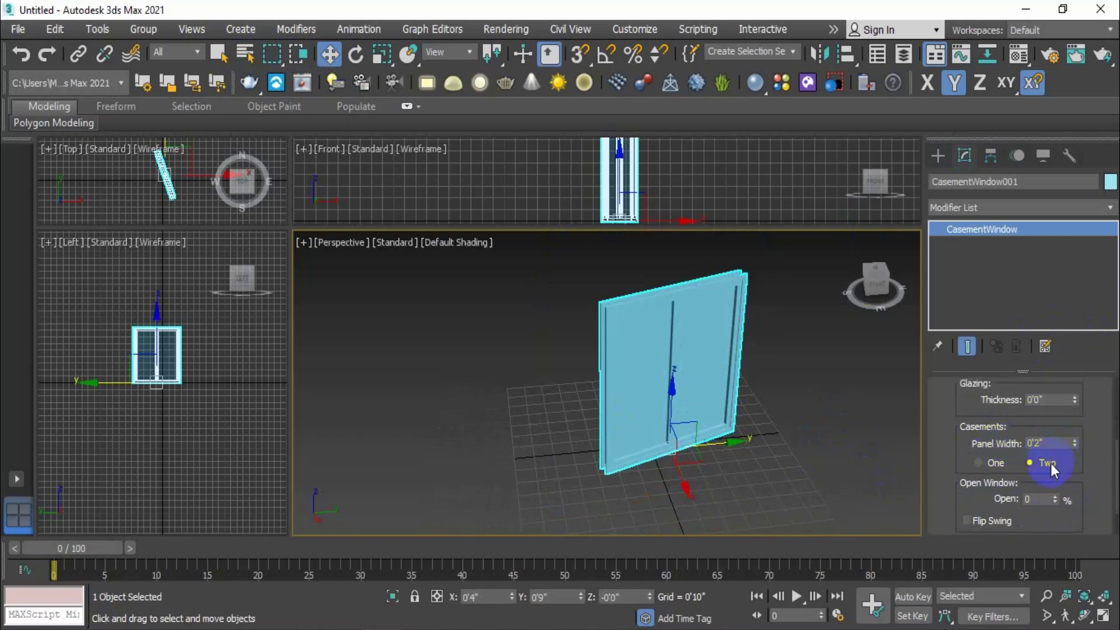
Test opening the panels, then settle on one casement opened 1%
left_click_drag(1058, 499, 1033, 521)
left_click(986, 467)
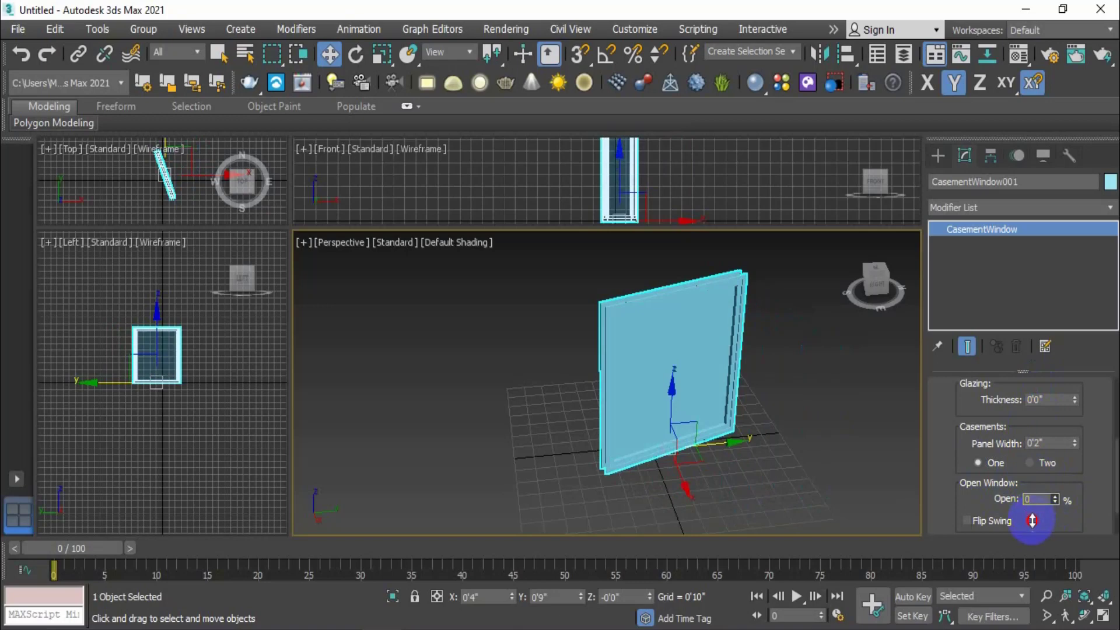
left_click(1029, 462)
left_click(981, 463)
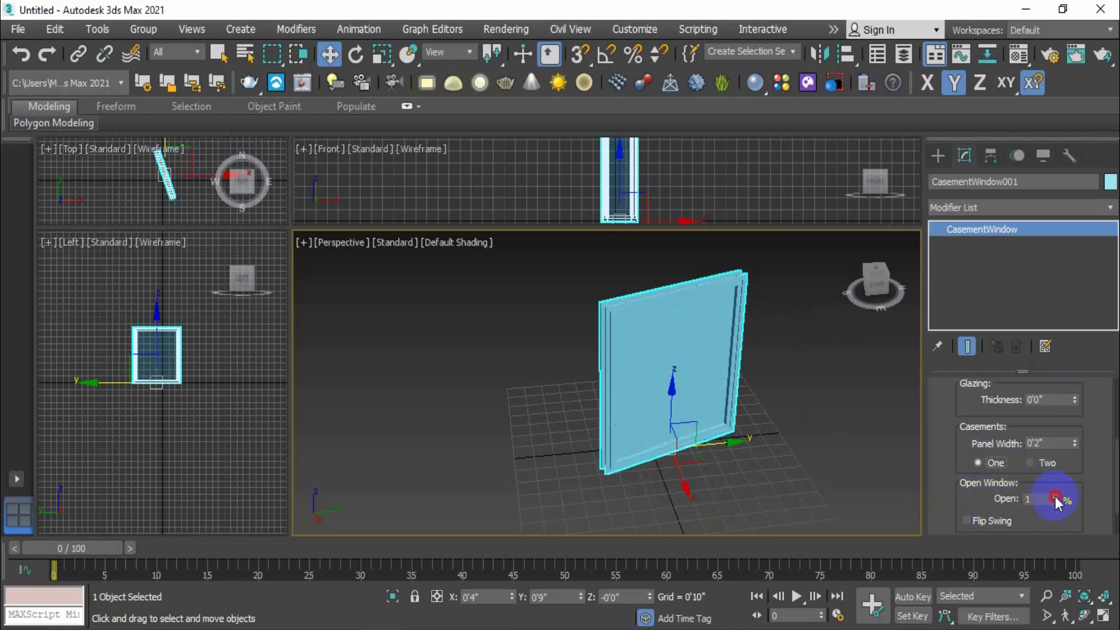
Open the single casement to 32% and beyond, toggling Flip Swing on and off
left_click_drag(1055, 496, 1051, 466)
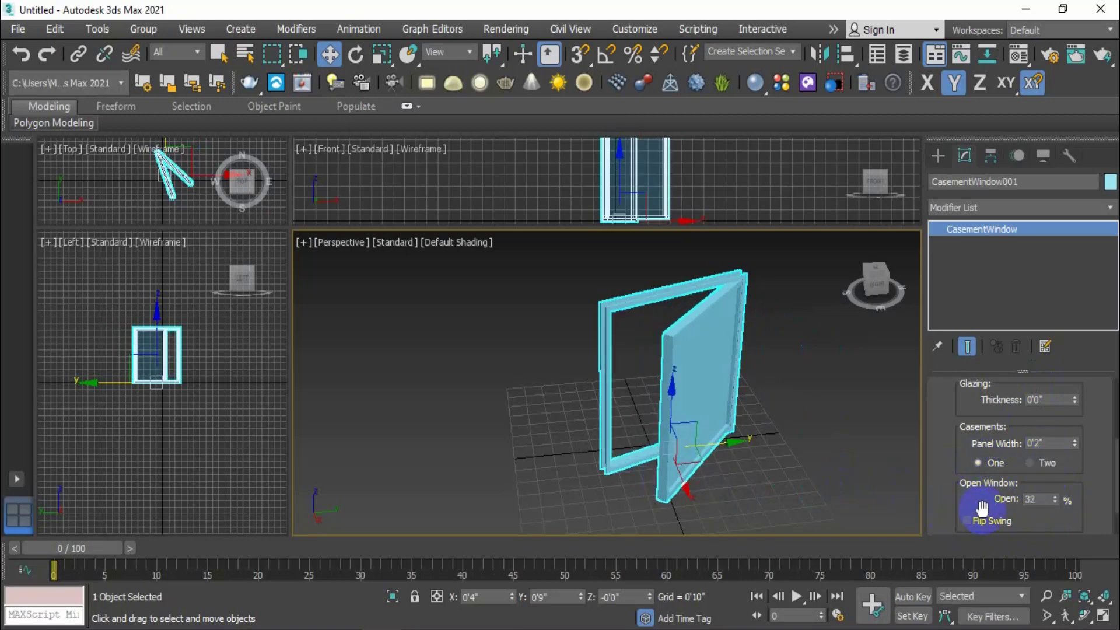
scroll(983, 508, "down", 1)
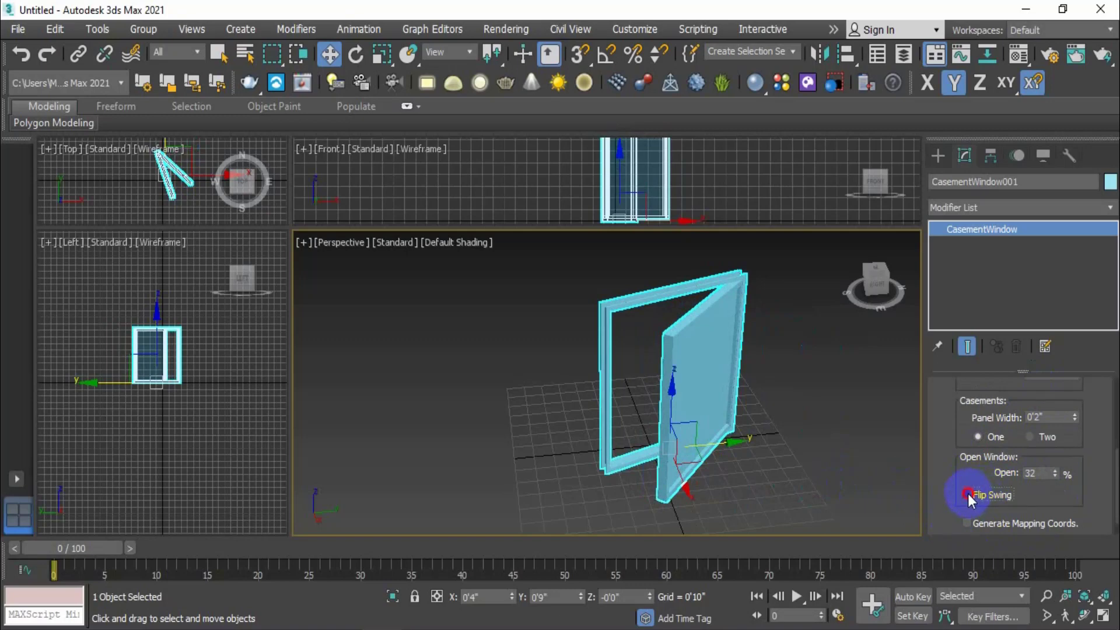
left_click(968, 494)
mouse_move(1054, 473)
left_mouse_down()
mouse_move(1051, 456)
mouse_move(1054, 513)
mouse_move(1051, 458)
left_mouse_up()
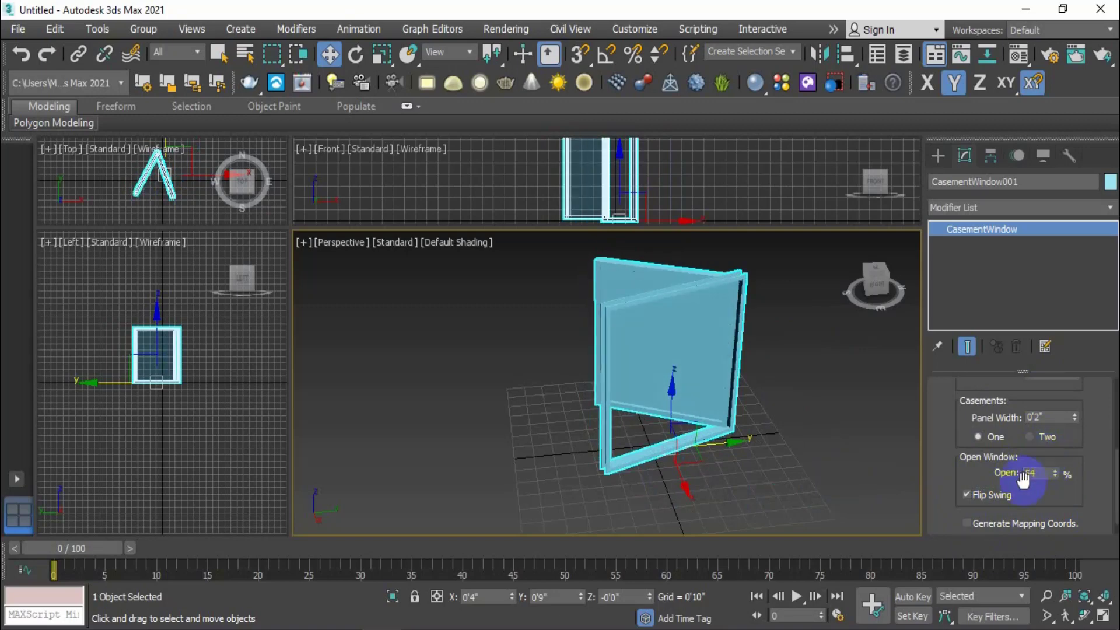
left_click(967, 494)
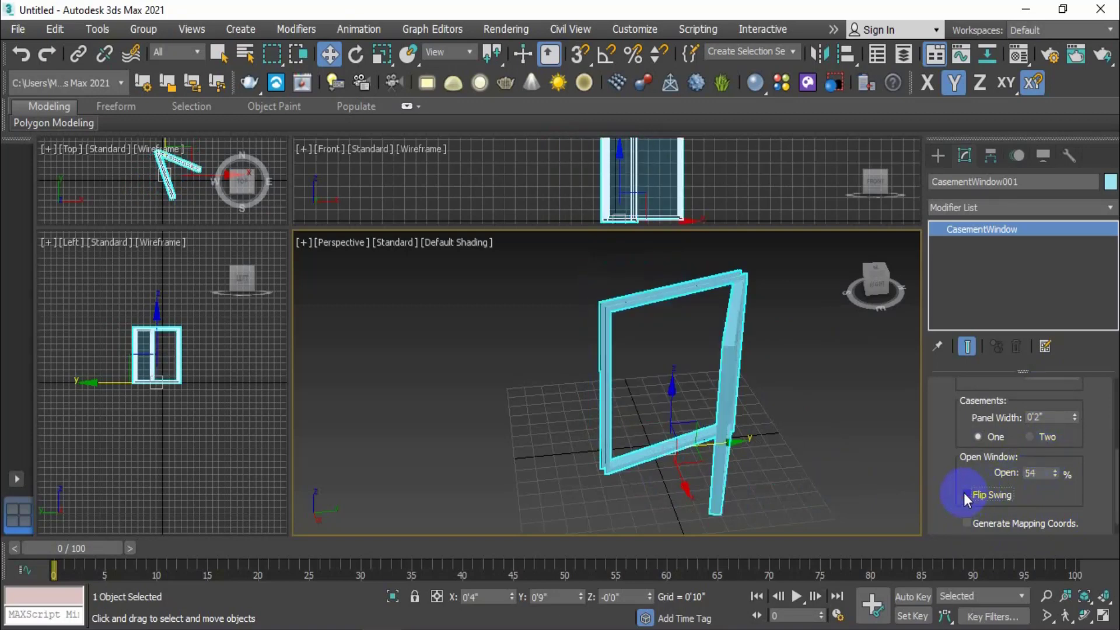
Split into two casements open at 54%, toggling Flip Swing, then return to Create
left_click(1031, 437)
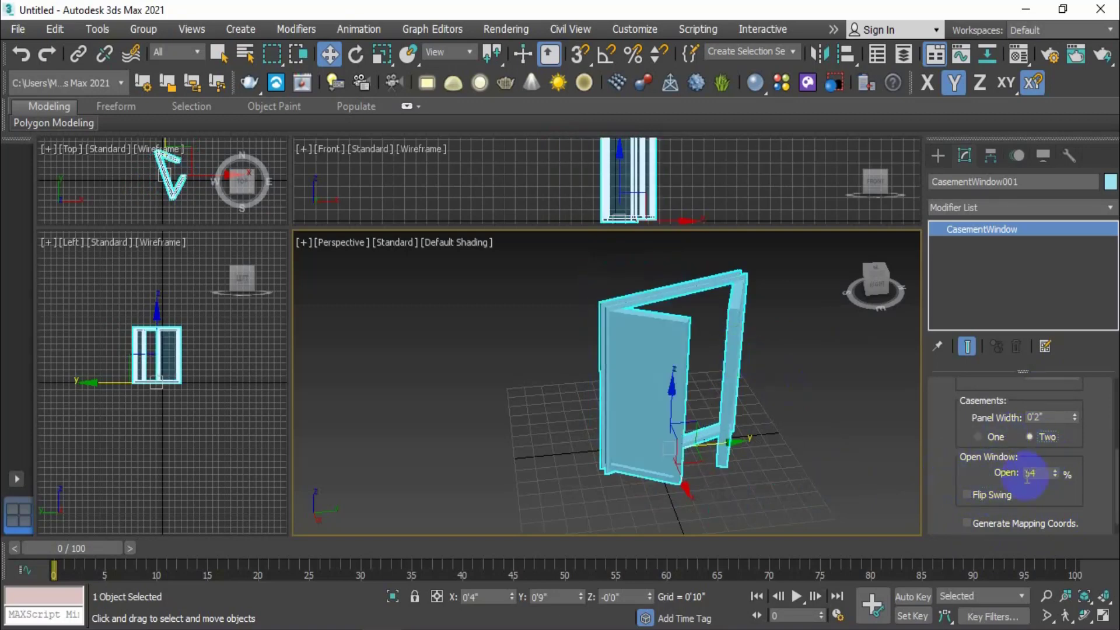
left_click(968, 494)
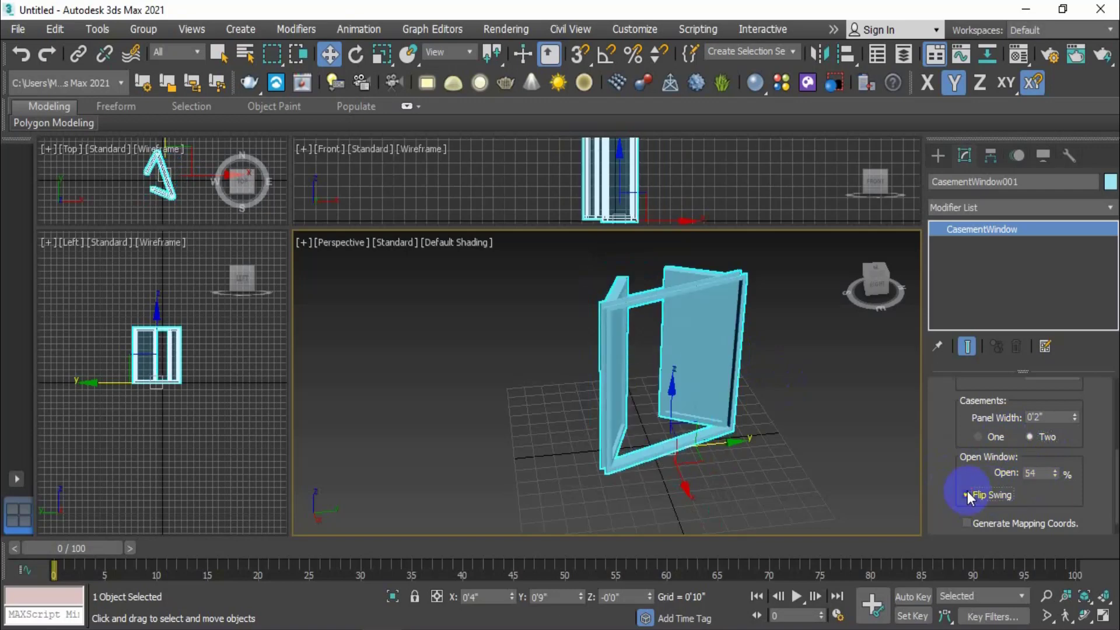
left_click(968, 495)
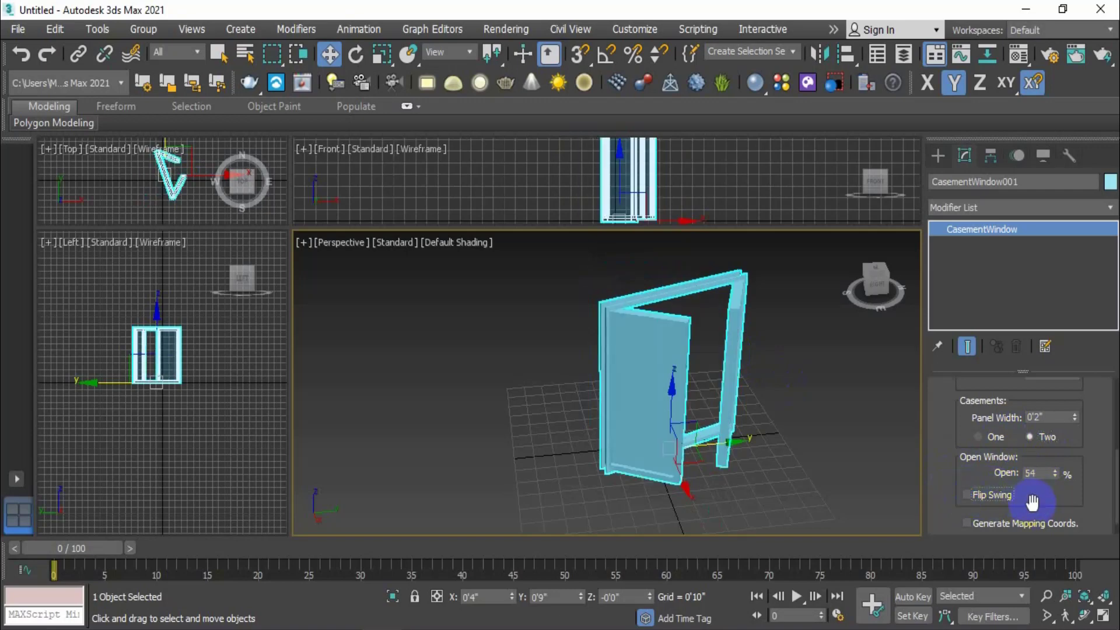
scroll(1031, 504, "down", 1)
scroll(1091, 491, "up", 5)
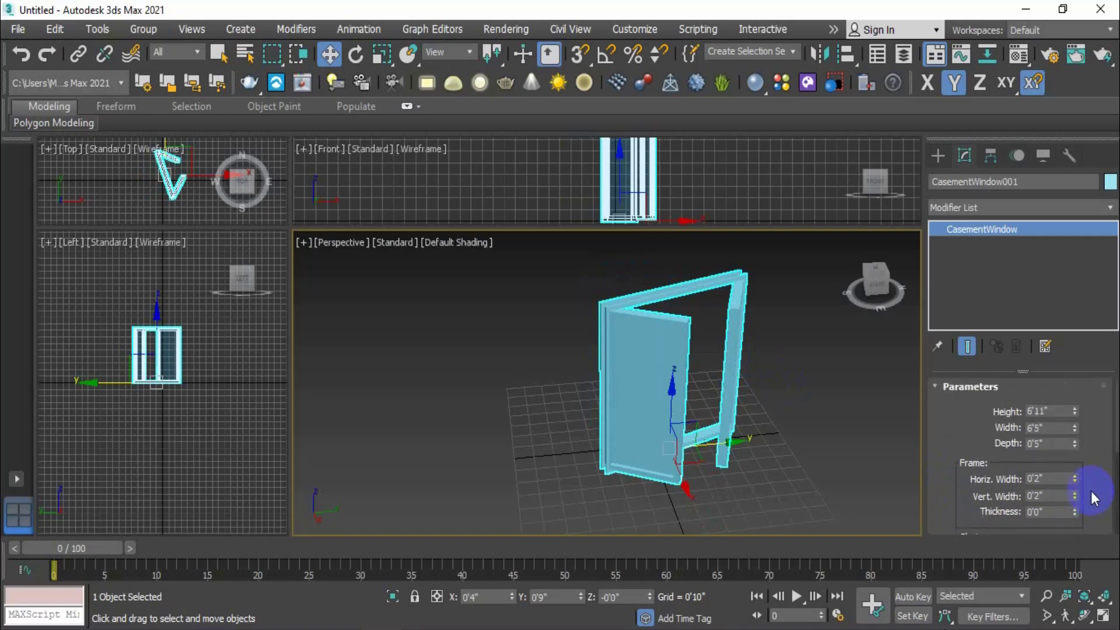
scroll(1083, 485, "down", 5)
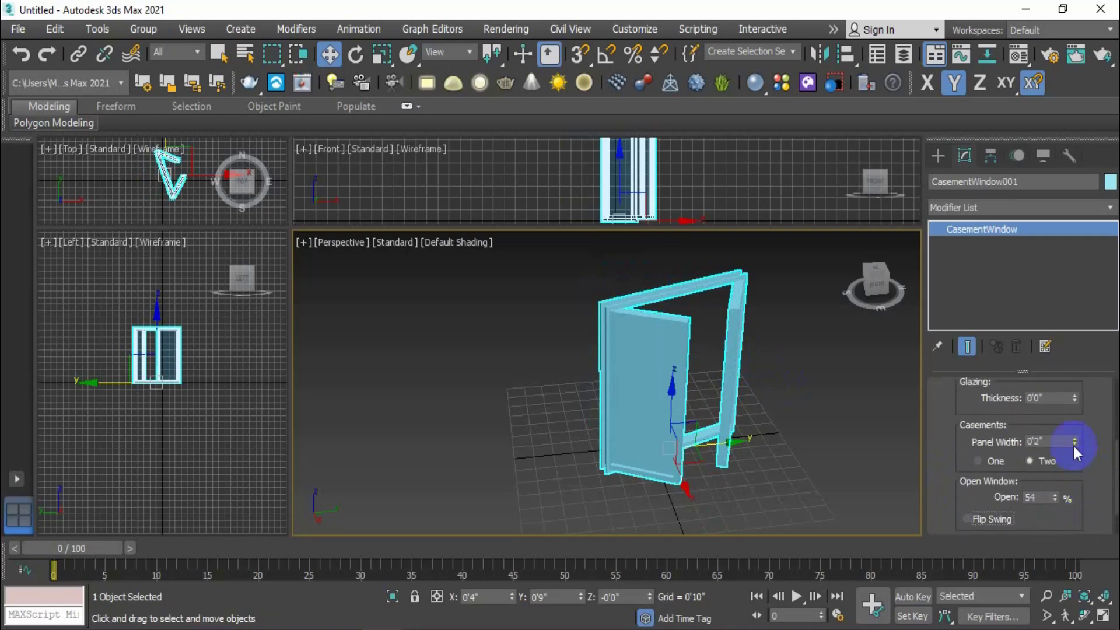
scroll(1079, 444, "up", 5)
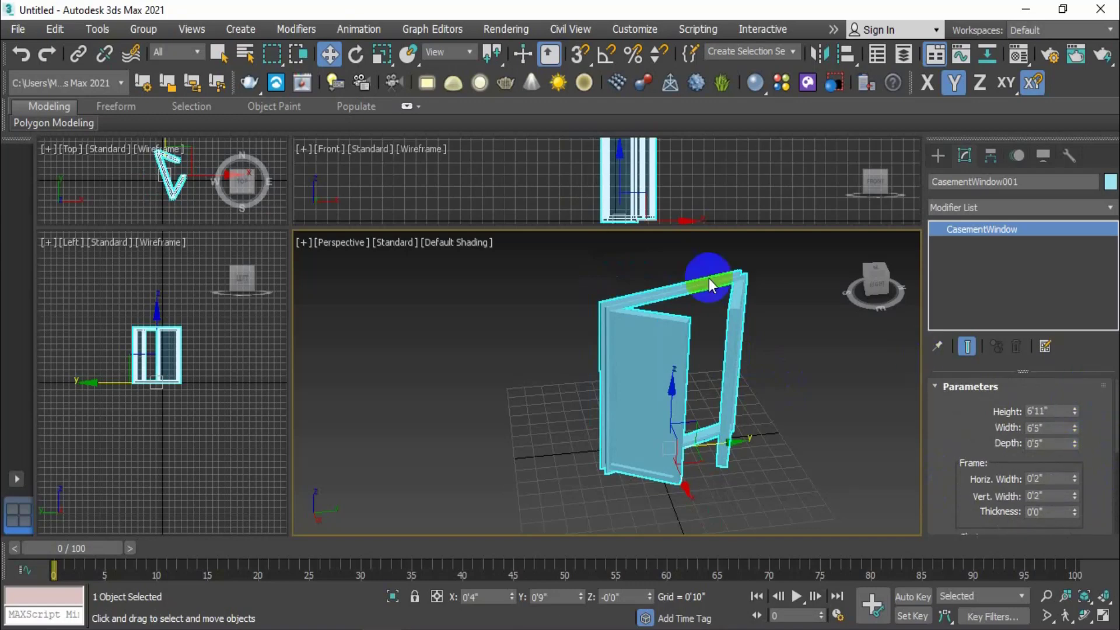
left_click(937, 157)
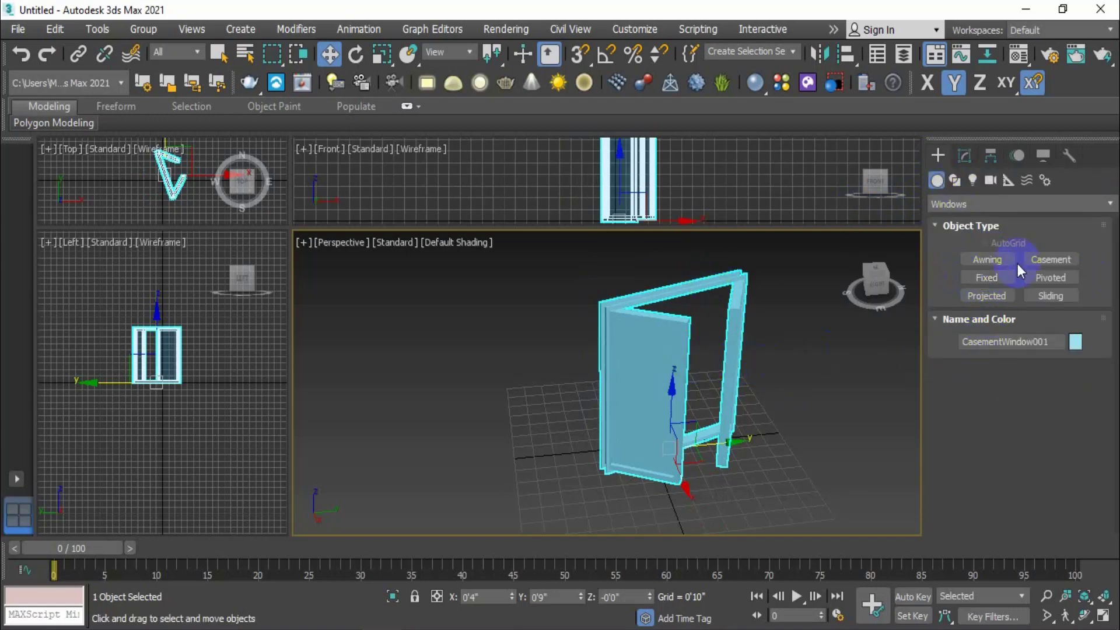
Delete the casement window, choose Fixed window, and cancel a first drawing attempt
key("Delete")
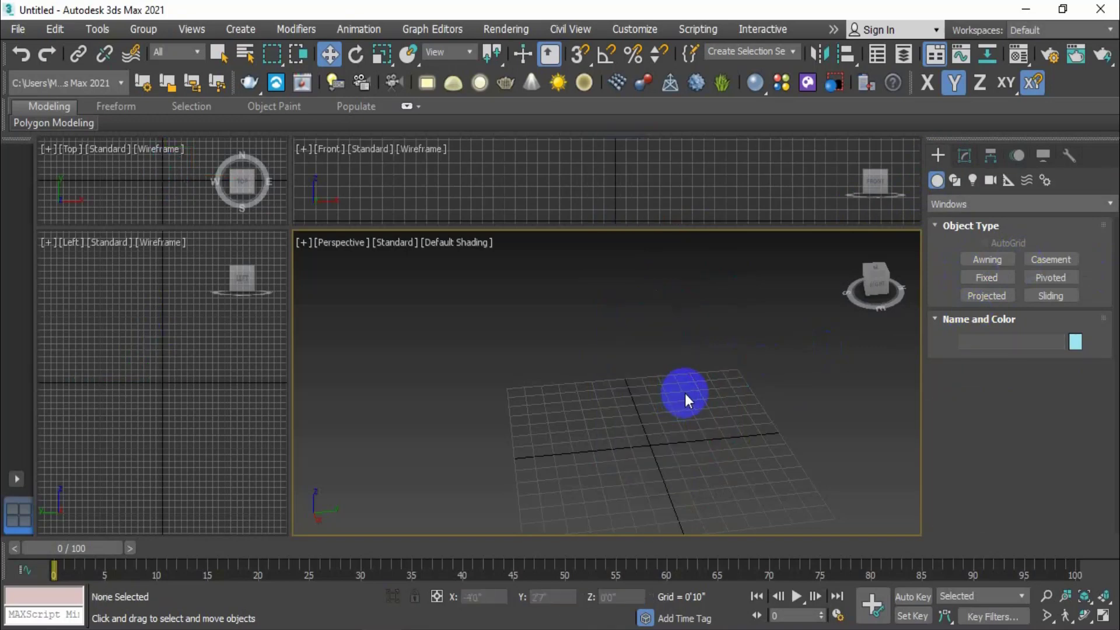
scroll(683, 429, "down", 3)
scroll(684, 439, "up", 5)
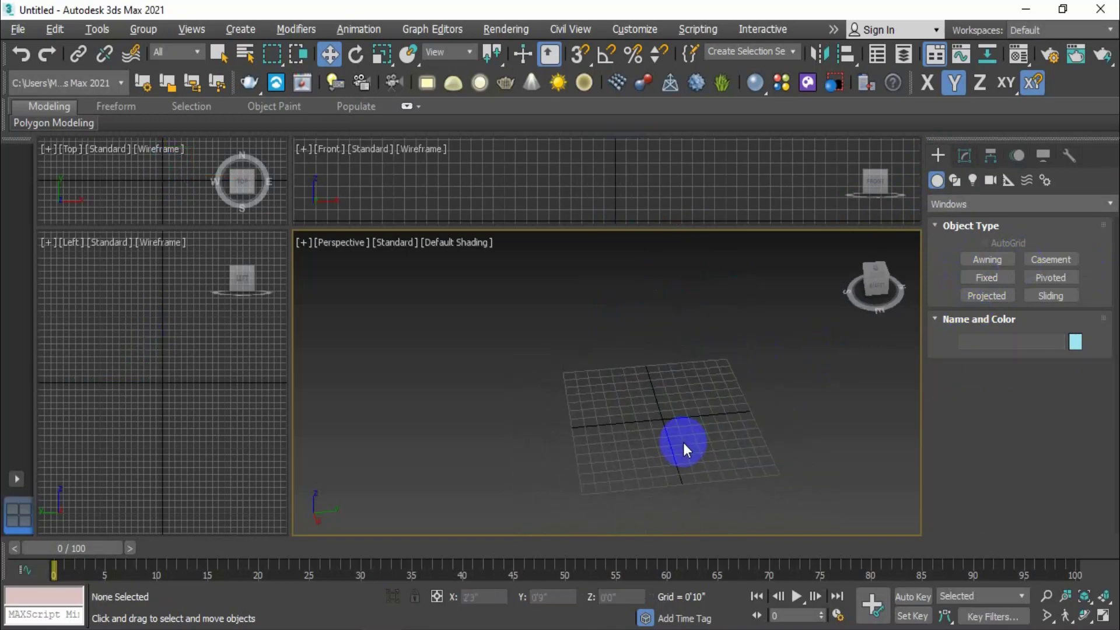
left_click(987, 279)
middle_click_drag(675, 430, 672, 391, "alt")
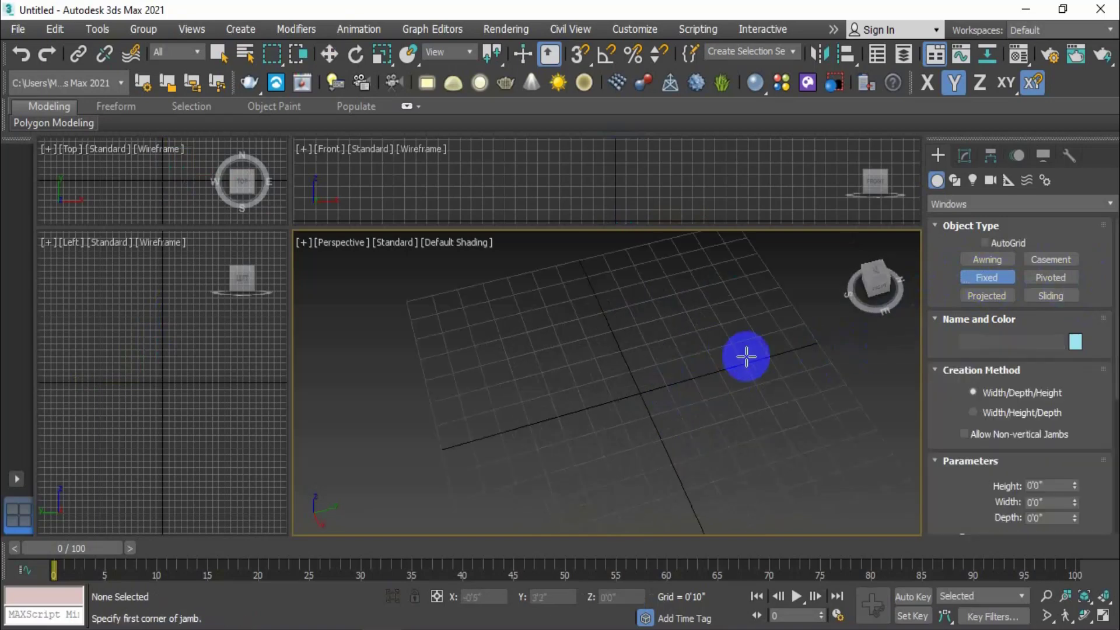
left_click_drag(758, 356, 472, 437)
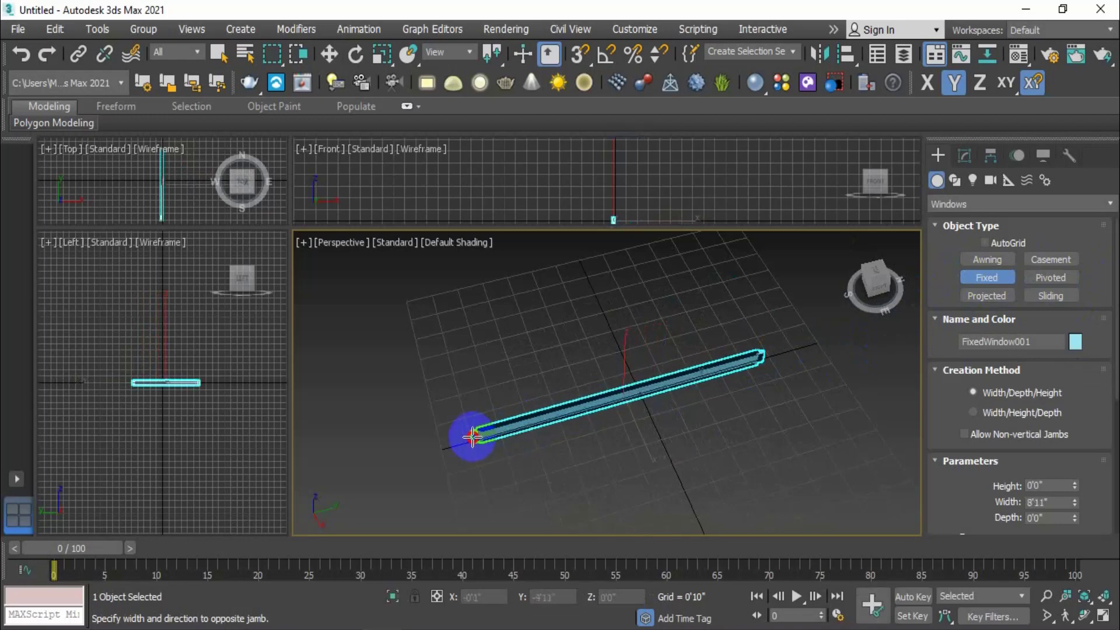
right_click(472, 436)
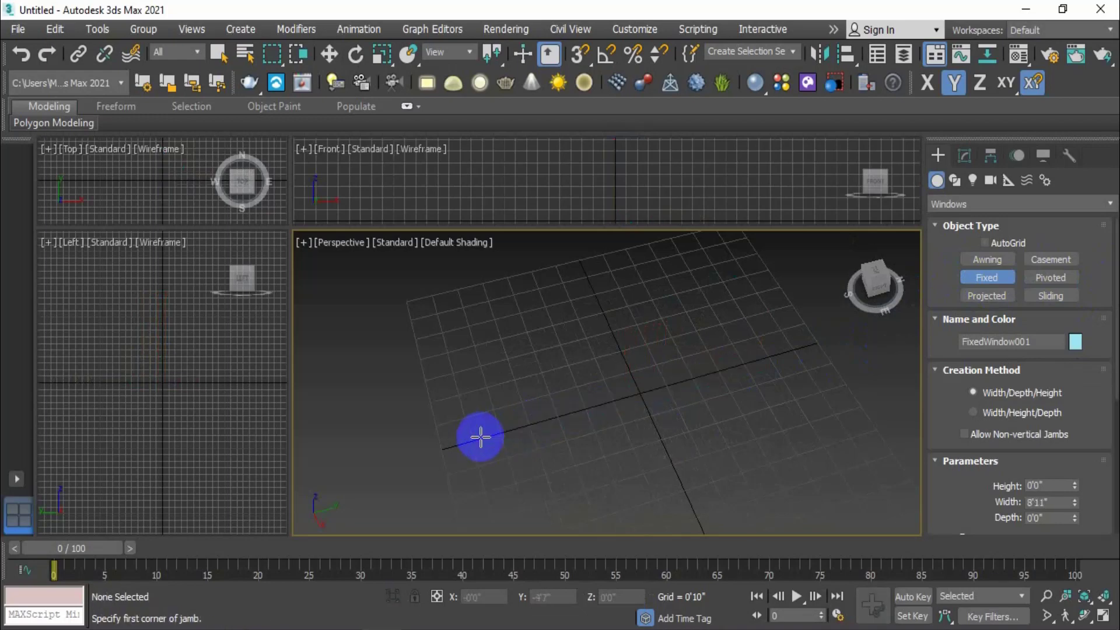
scroll(689, 382, "up", 2)
Draw the Fixed window 4'0" wide, 0'4" deep and 3'5" tall
left_click_drag(719, 366, 525, 421)
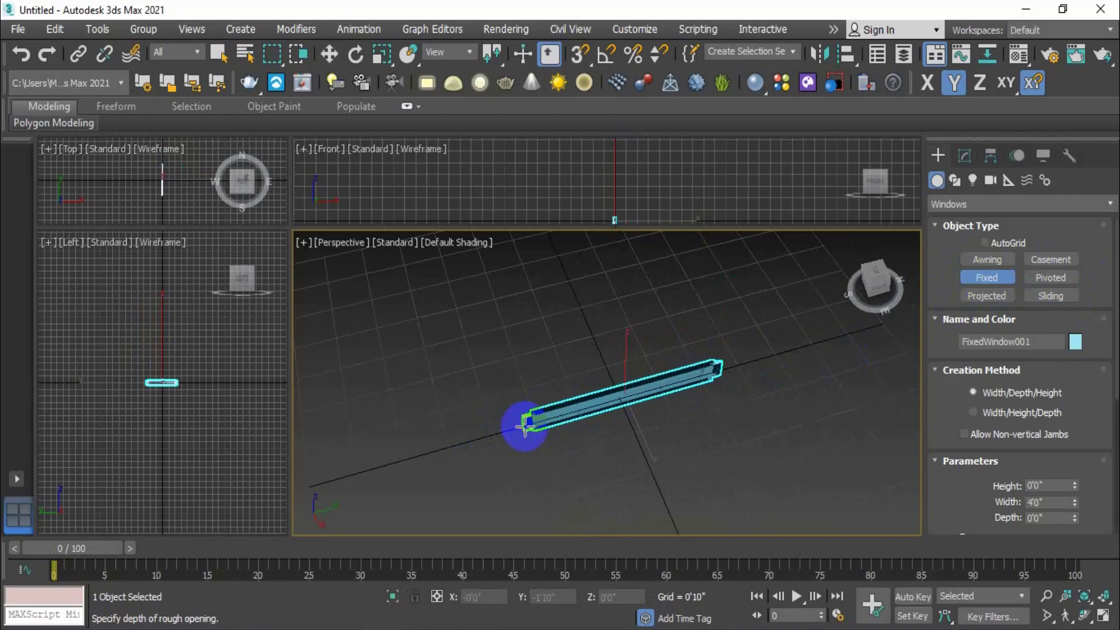
left_click(530, 429)
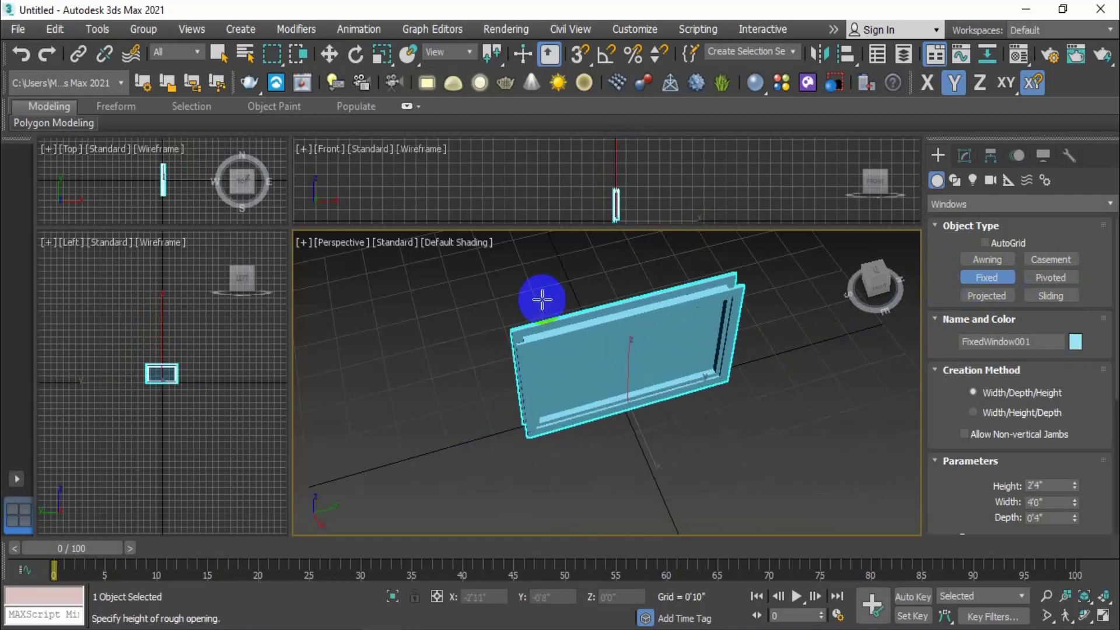
left_click(543, 236)
Set the fixed window's Height spinner to 3'7" and Width to 3'4"
scroll(606, 363, "down", 2)
scroll(637, 321, "up", 5)
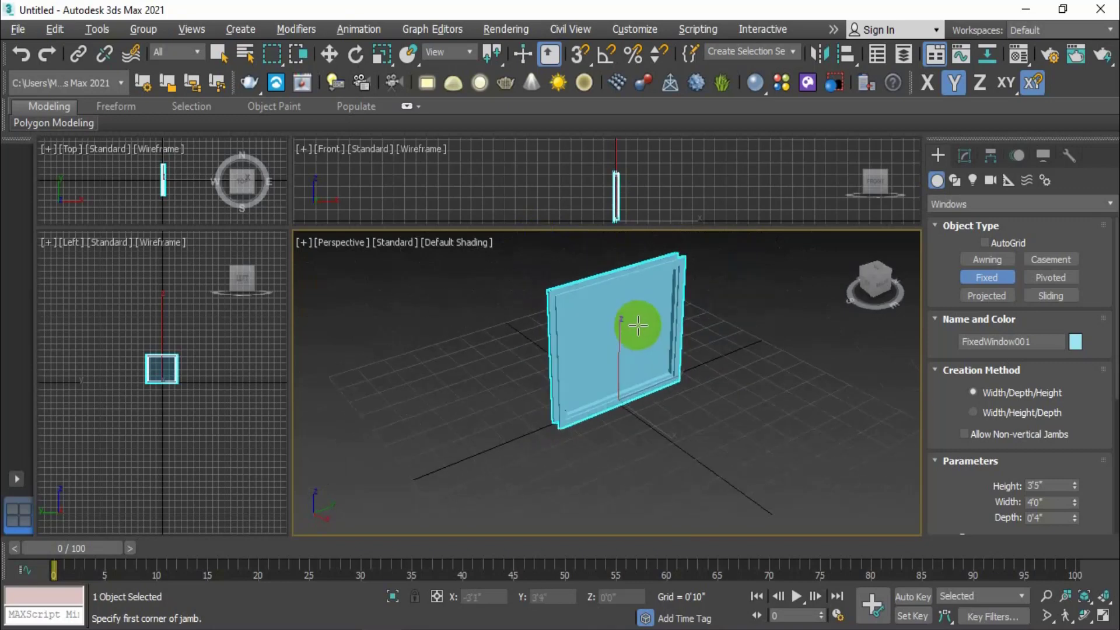
scroll(996, 480, "down", 5)
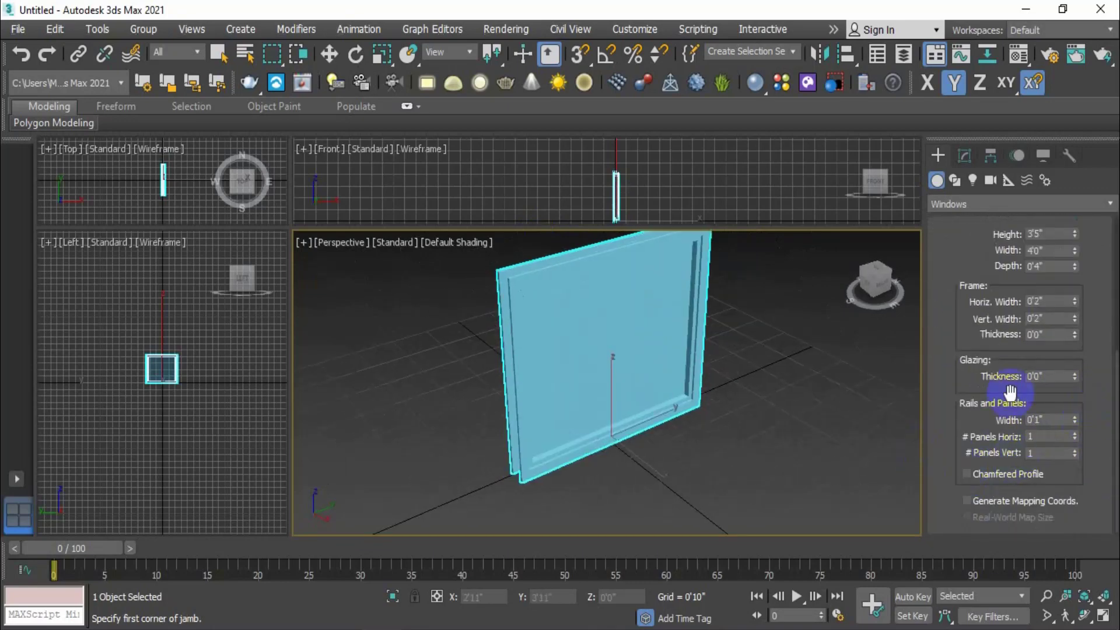
scroll(980, 381, "up", 2)
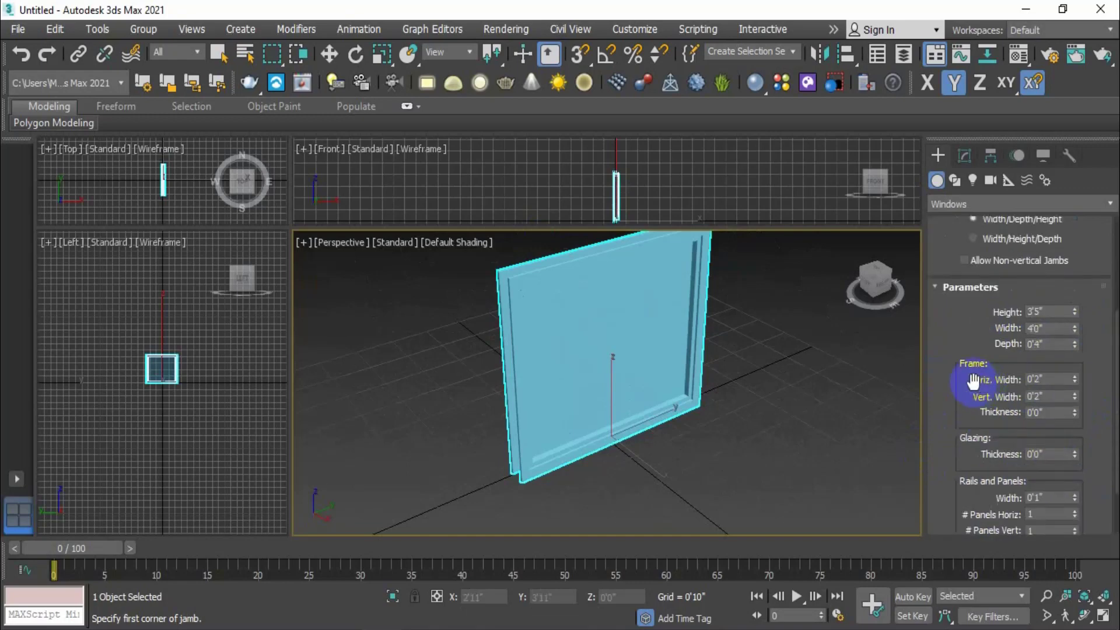
middle_click_drag(735, 370, 750, 395)
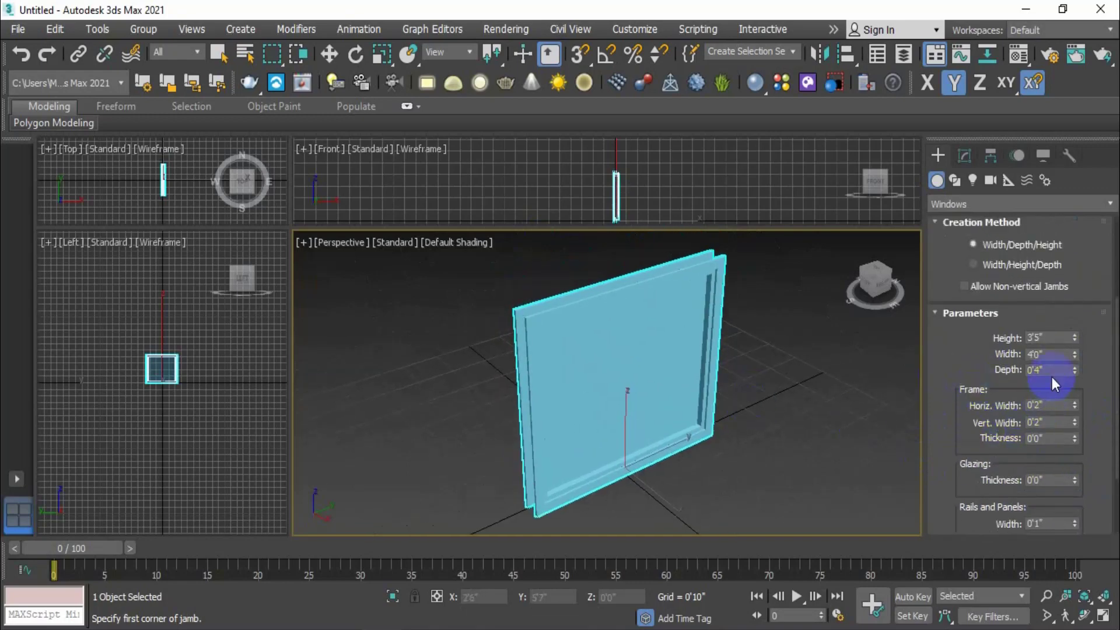
left_click(1075, 337)
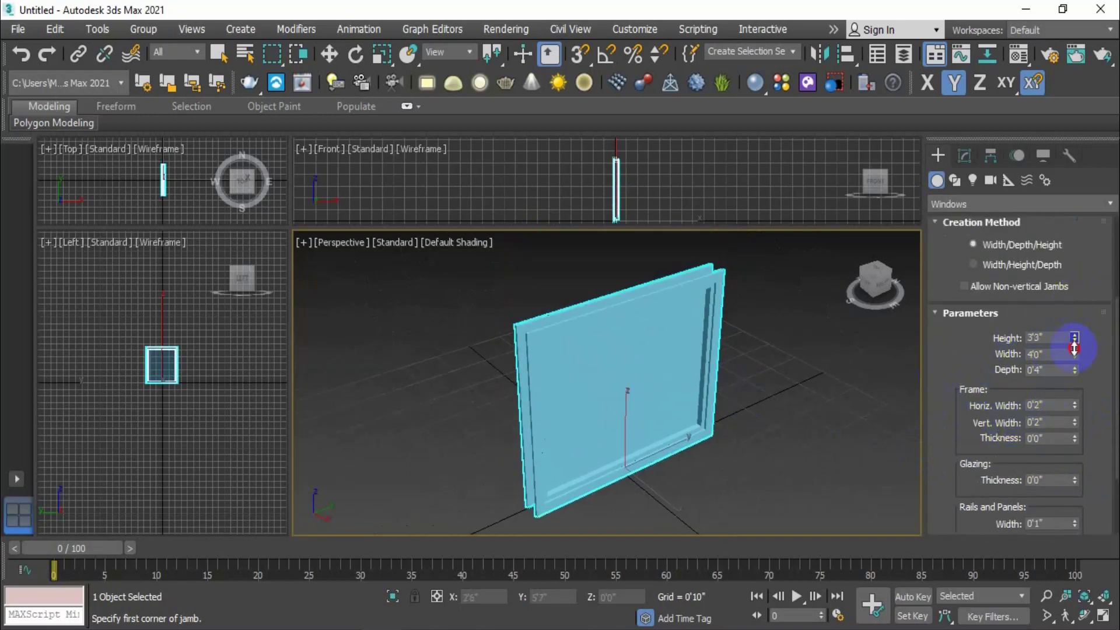
left_click(1075, 352)
mouse_move(1076, 350)
left_mouse_down()
mouse_move(1075, 380)
mouse_move(1073, 305)
mouse_move(1071, 360)
left_mouse_up()
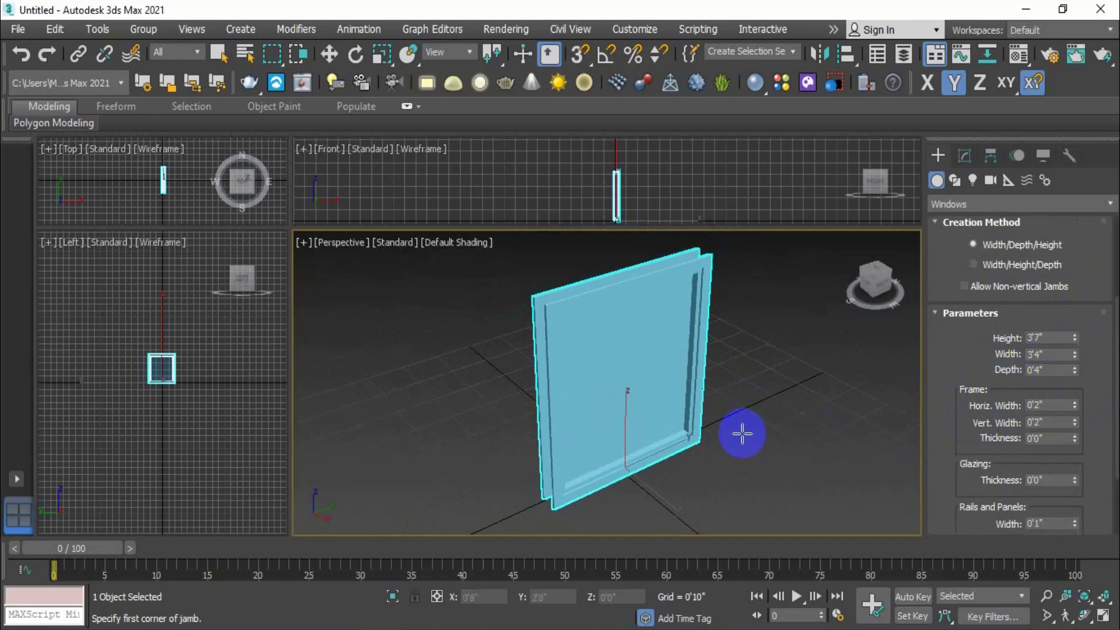
mouse_move(740, 432)
middle_mouse_down("alt")
mouse_move(815, 432)
mouse_move(733, 445)
middle_mouse_up("alt")
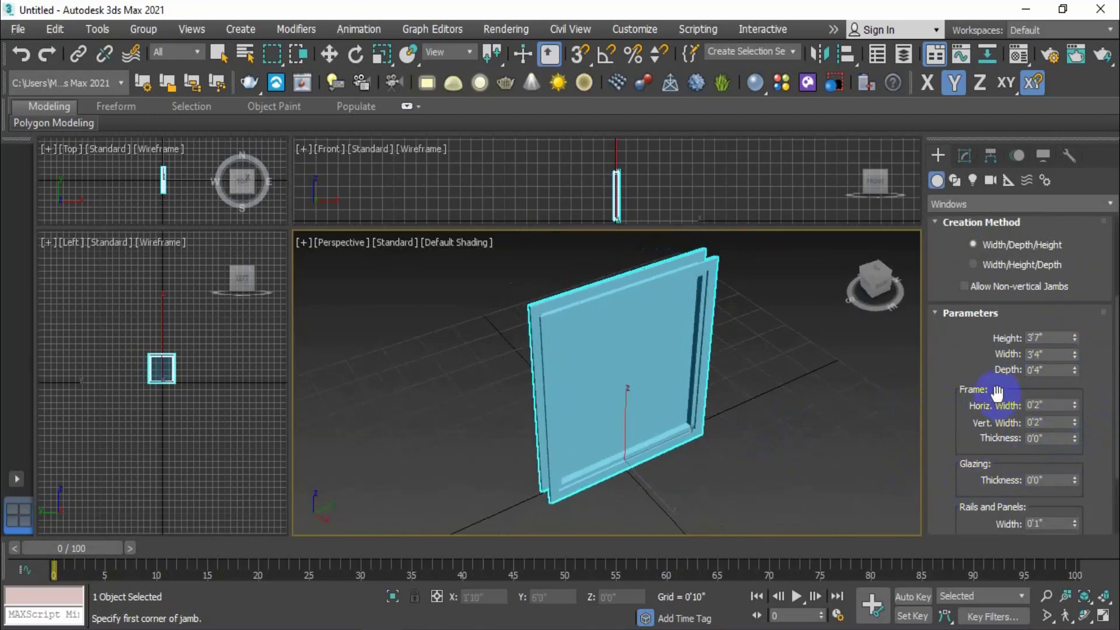
mouse_move(752, 397)
middle_mouse_down("alt")
mouse_move(743, 392)
mouse_move(743, 408)
mouse_move(737, 394)
middle_mouse_up("alt")
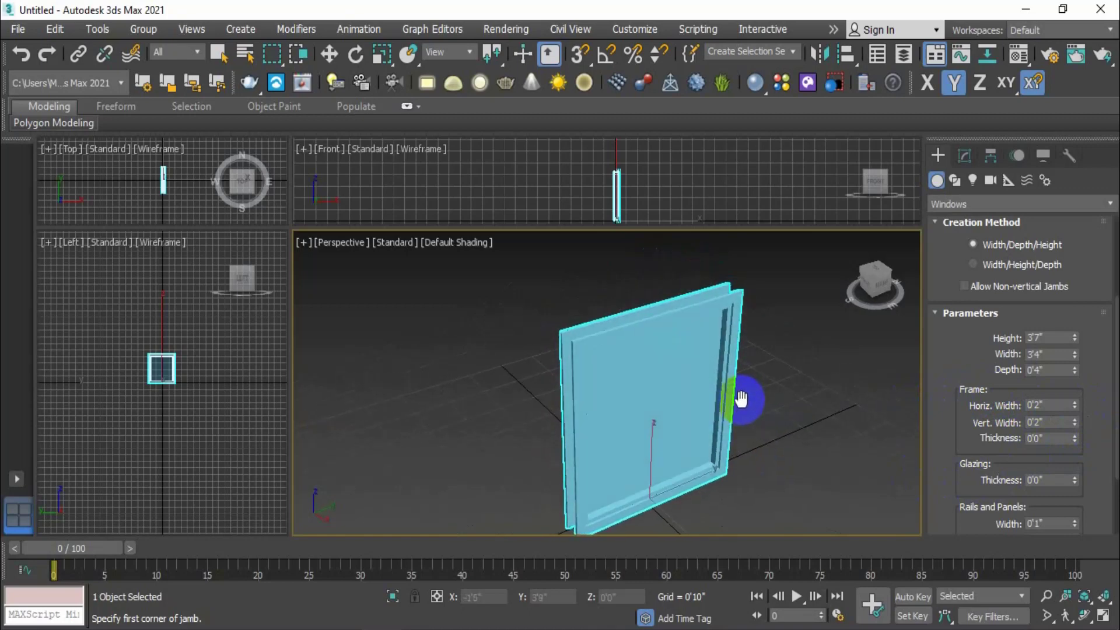
scroll(708, 448, "up", 3)
middle_click_drag(708, 447, 723, 430, "alt")
scroll(725, 430, "down", 3)
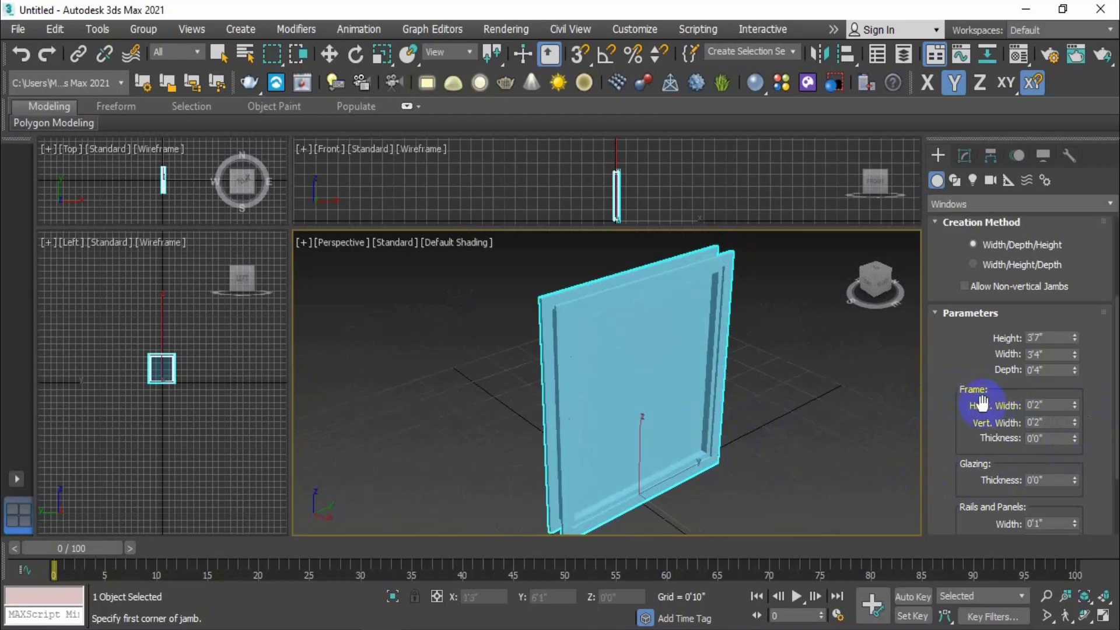
left_click_drag(1073, 404, 1081, 185)
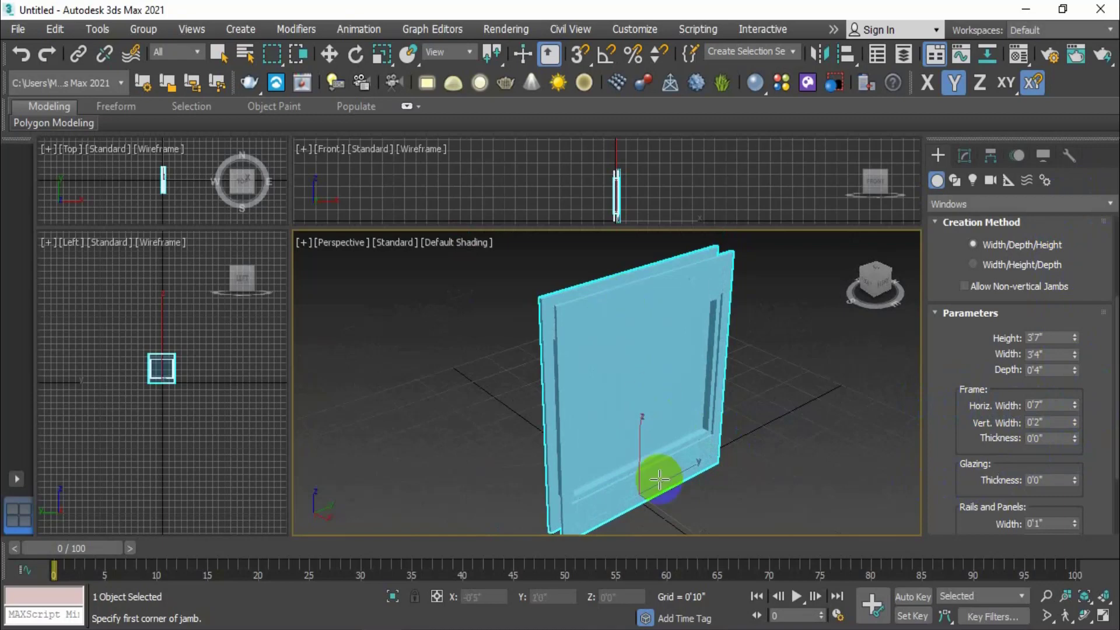
scroll(645, 475, "up", 3)
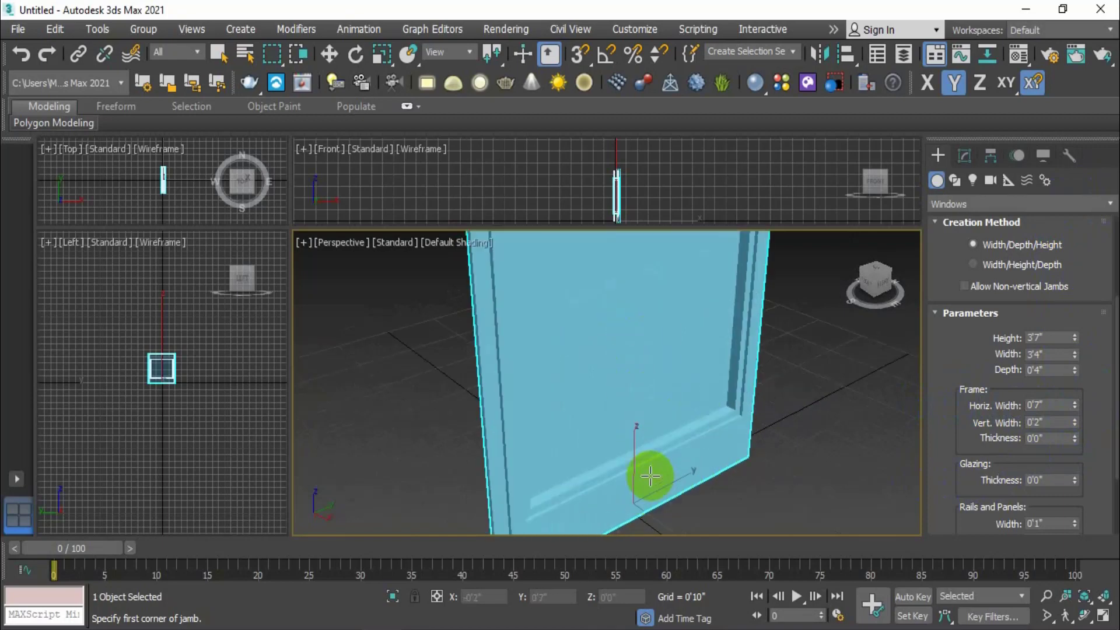
left_click_drag(1076, 404, 1072, 433)
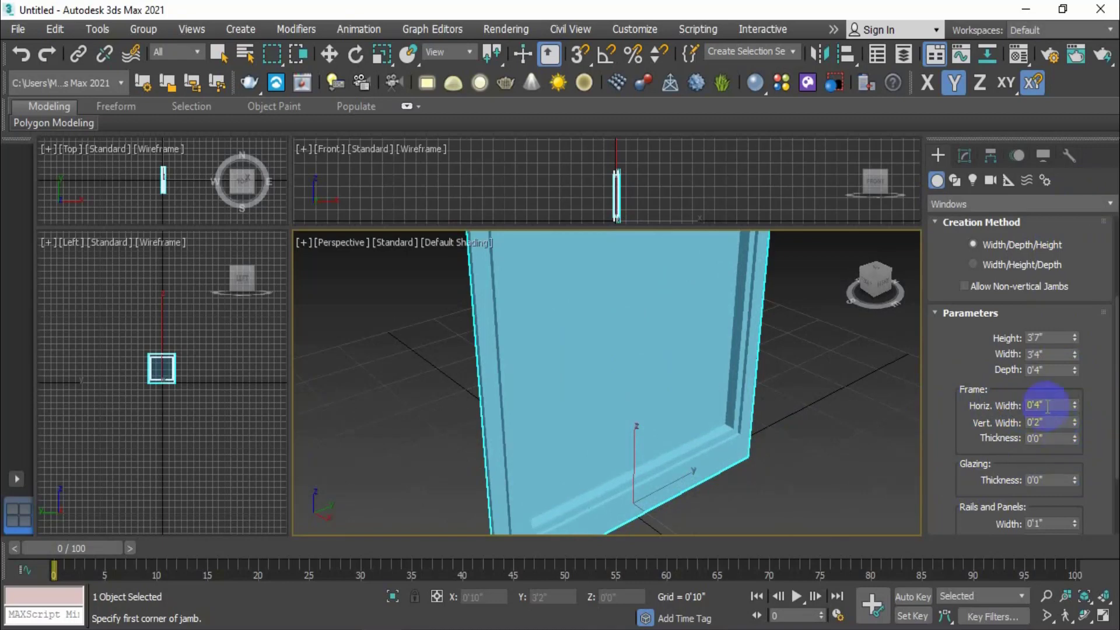
key("Return")
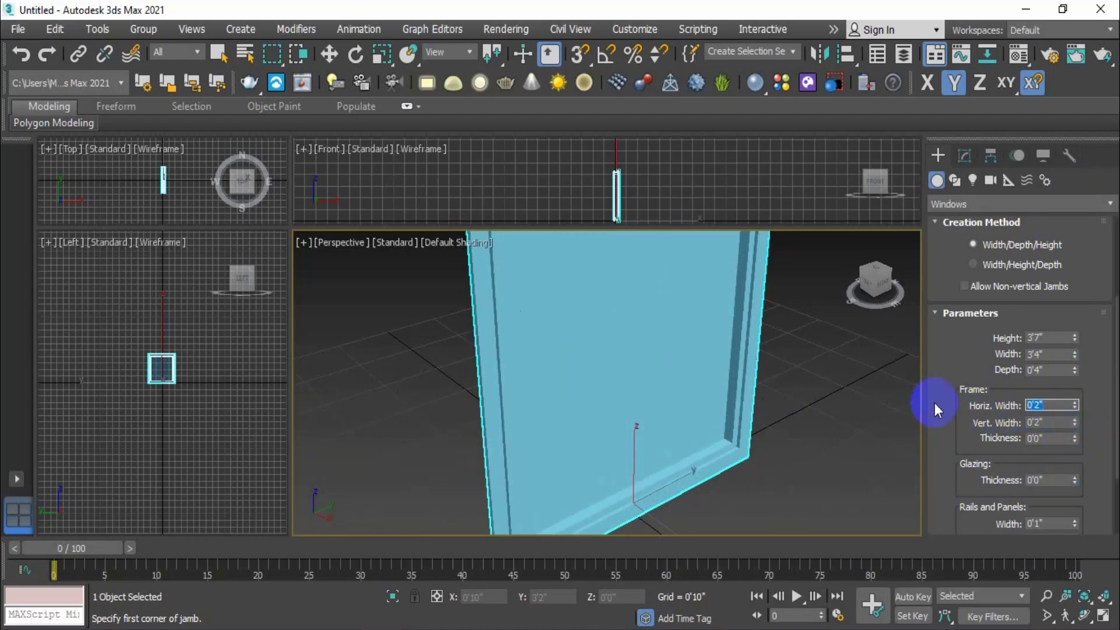
left_click_drag(1072, 422, 1012, 268)
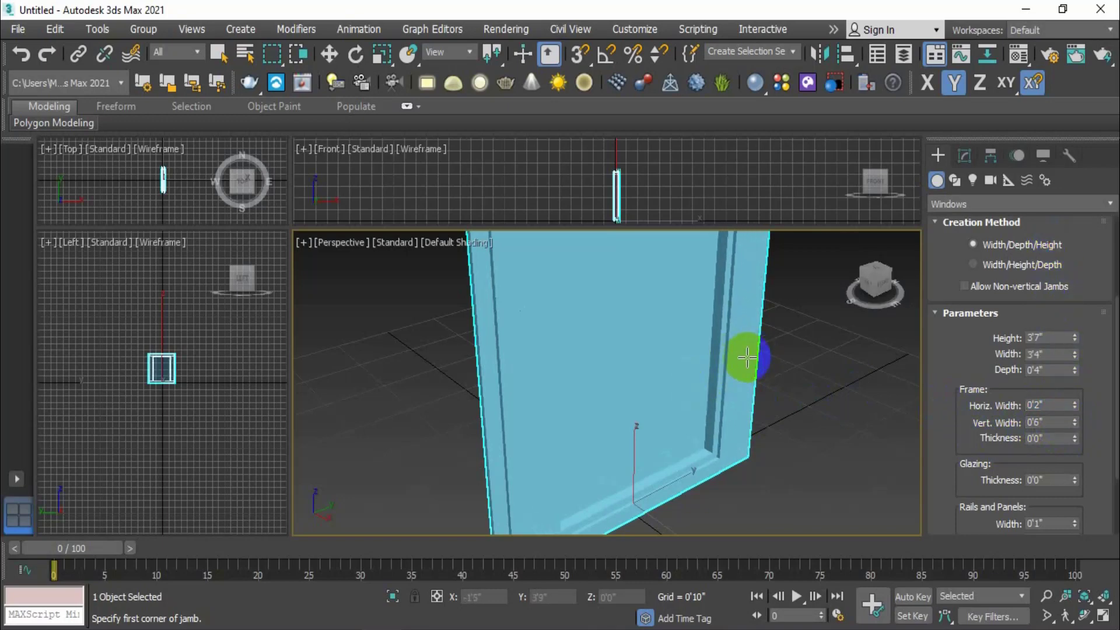
mouse_move(1076, 424)
left_mouse_down()
mouse_move(1079, 486)
mouse_move(1079, 354)
mouse_move(1084, 423)
left_mouse_up()
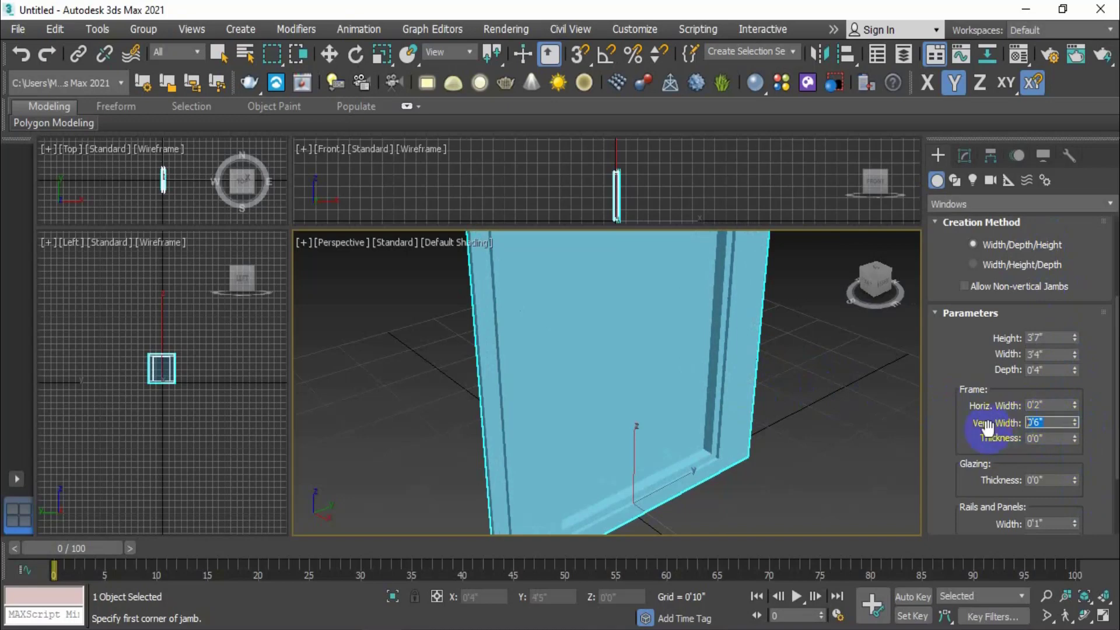
type("2")
key("Return")
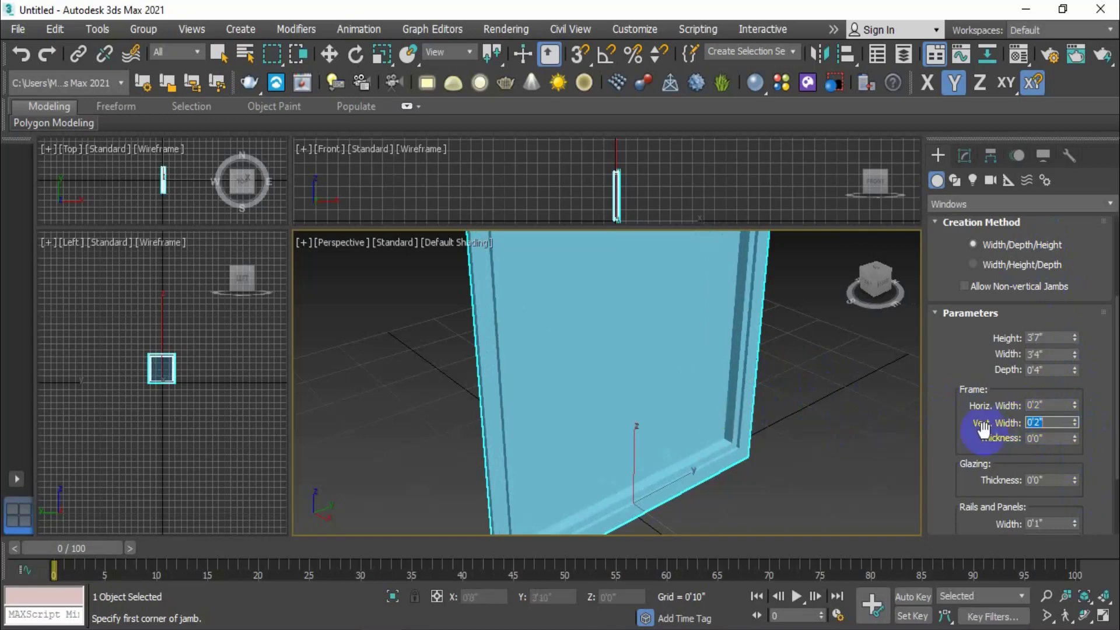
Try a 0'1" frame thickness, then return it to 0'0"
left_click_drag(1074, 438, 1075, 358)
scroll(728, 381, "up", 3)
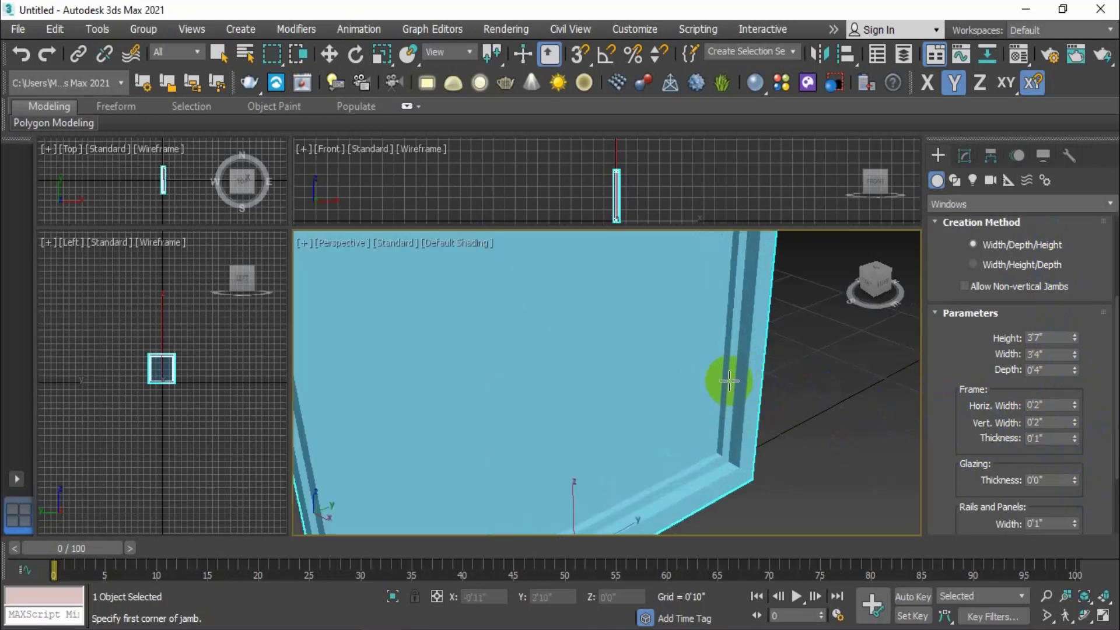
left_click_drag(1074, 438, 1095, 471)
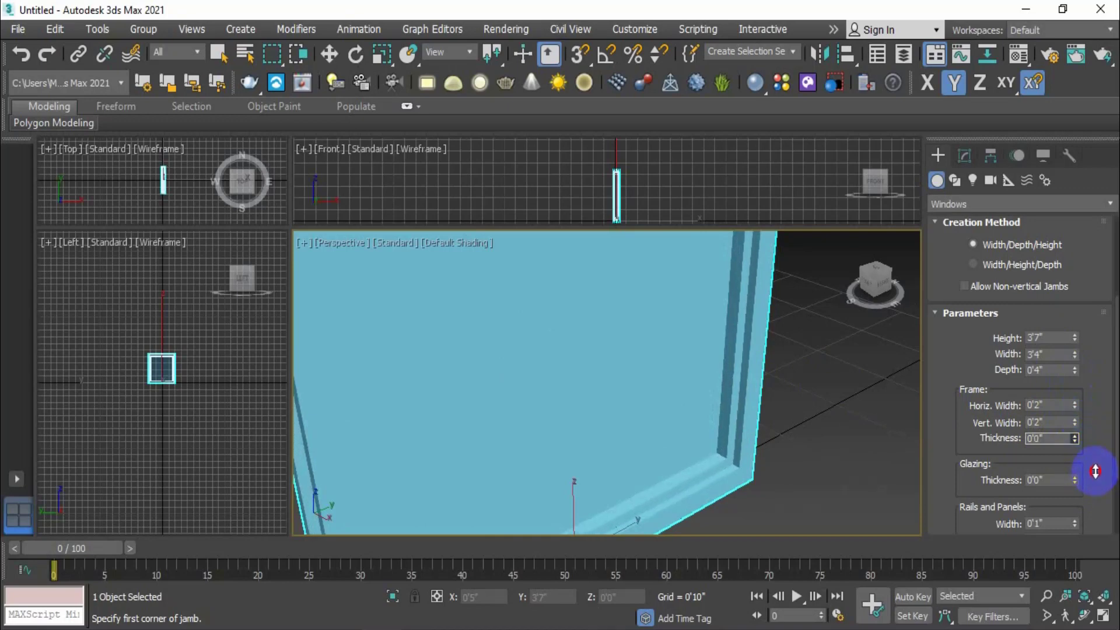
scroll(652, 472, "down", 1)
scroll(690, 463, "up", 1)
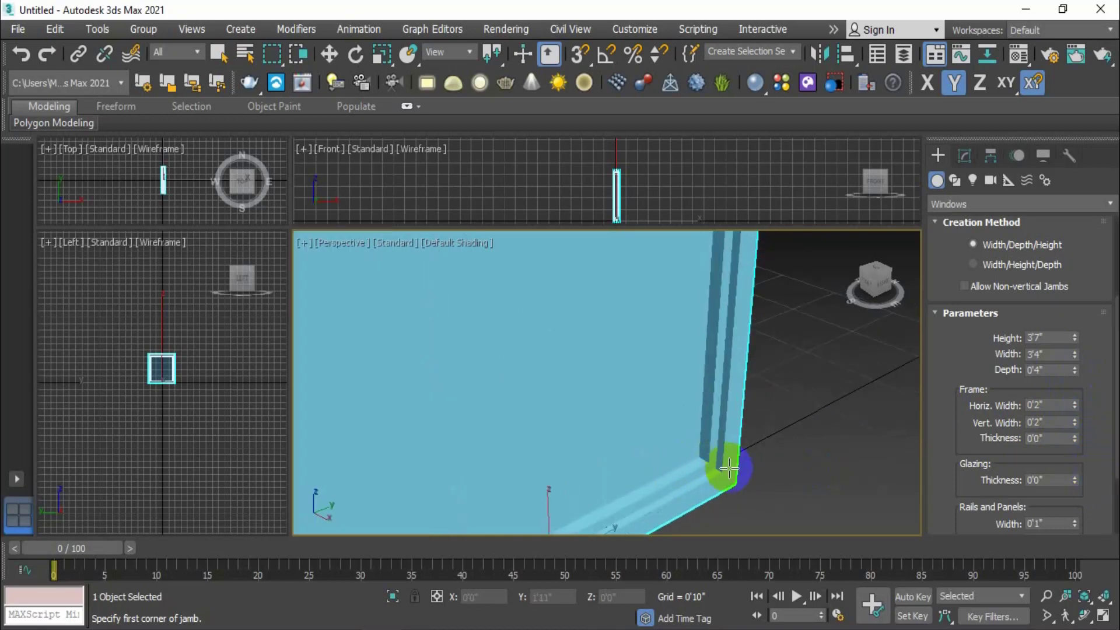
middle_click_drag(729, 465, 757, 448)
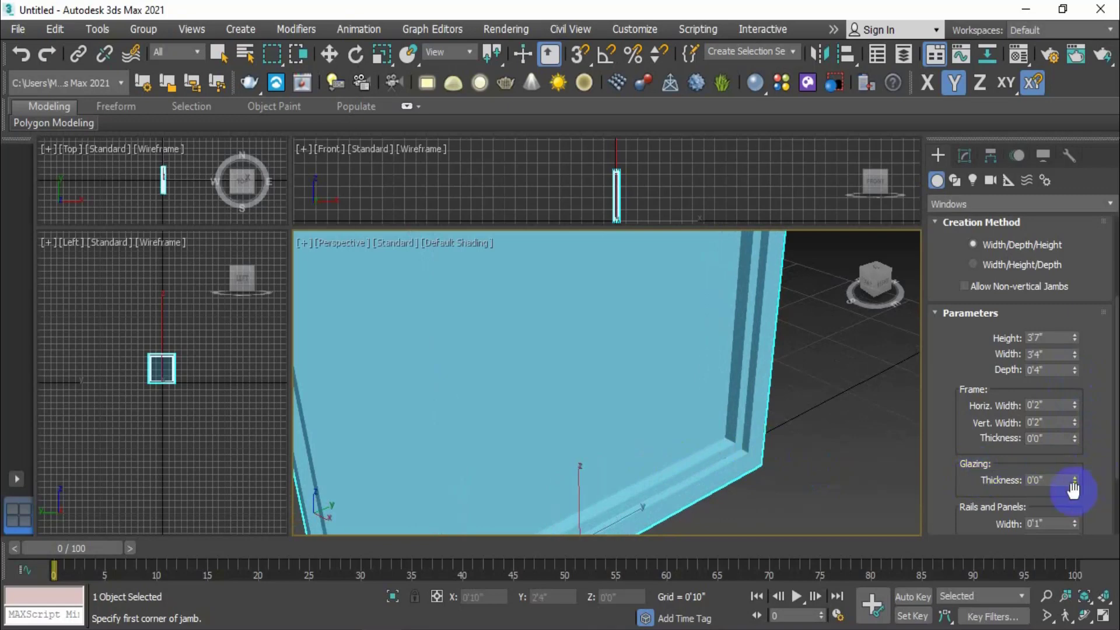
Set the fixed window's glazing thickness to 0'1"
left_click_drag(1075, 483, 1079, 443)
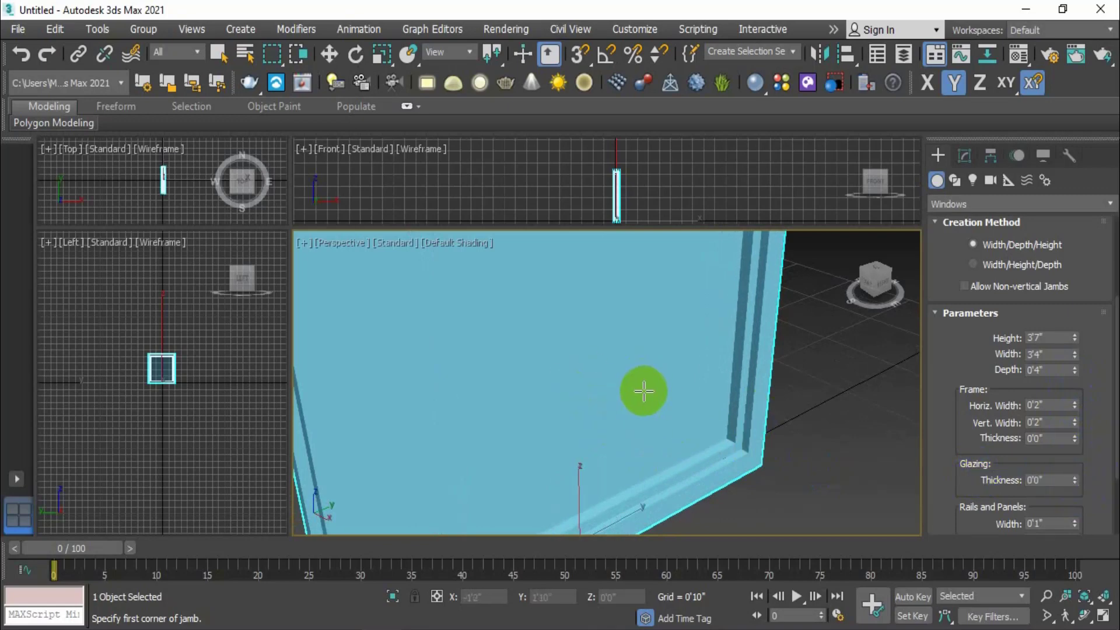
scroll(620, 420, "down", 5)
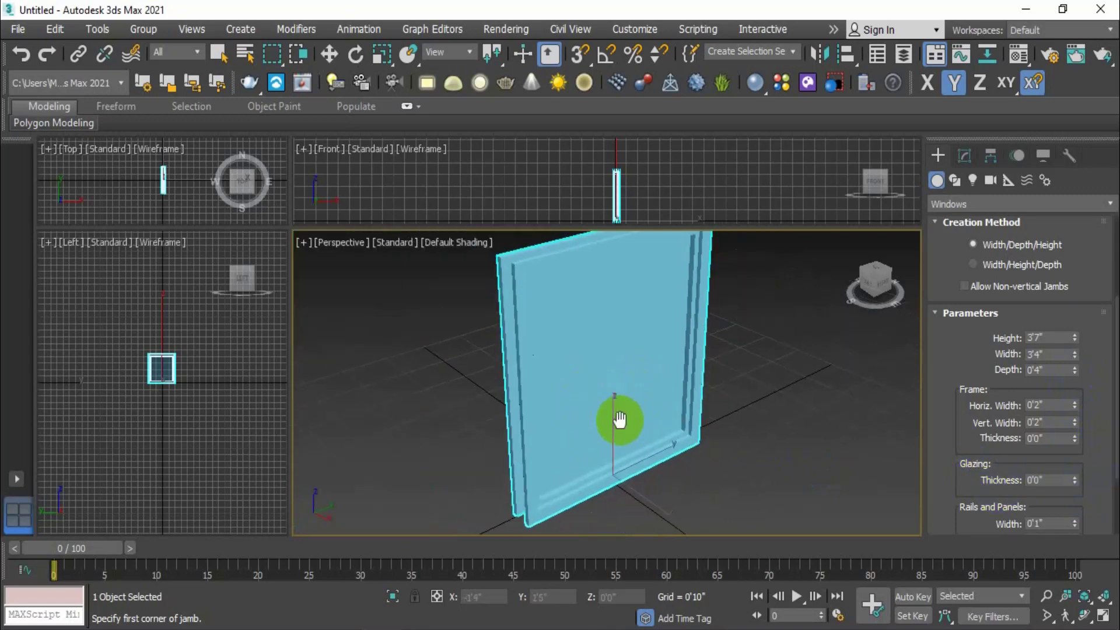
left_click_drag(1078, 485, 1066, 413)
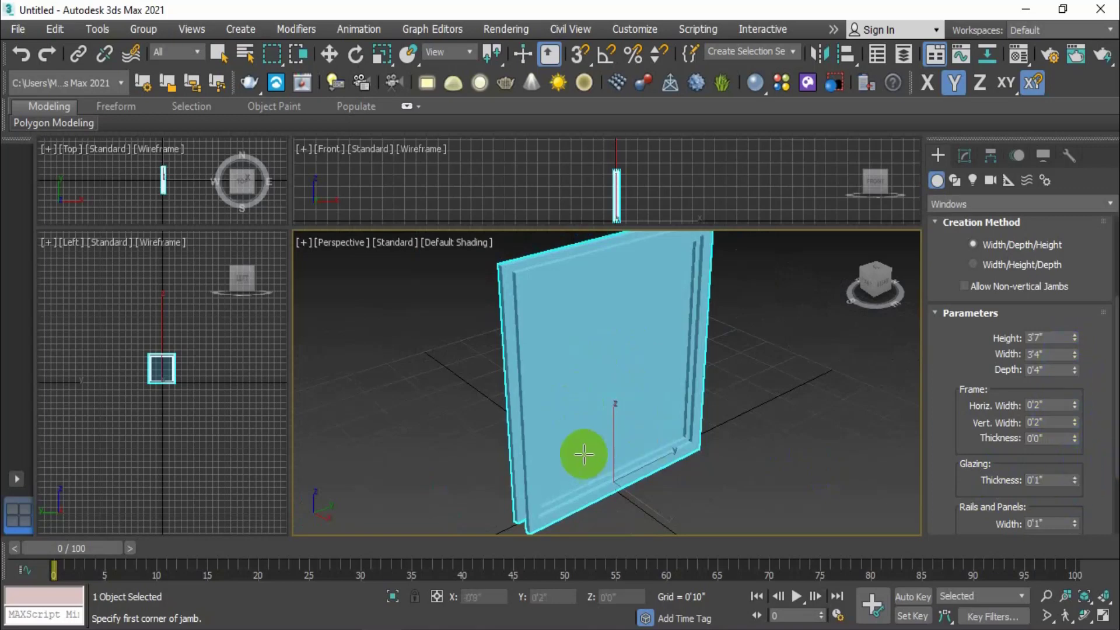
scroll(582, 453, "up", 5)
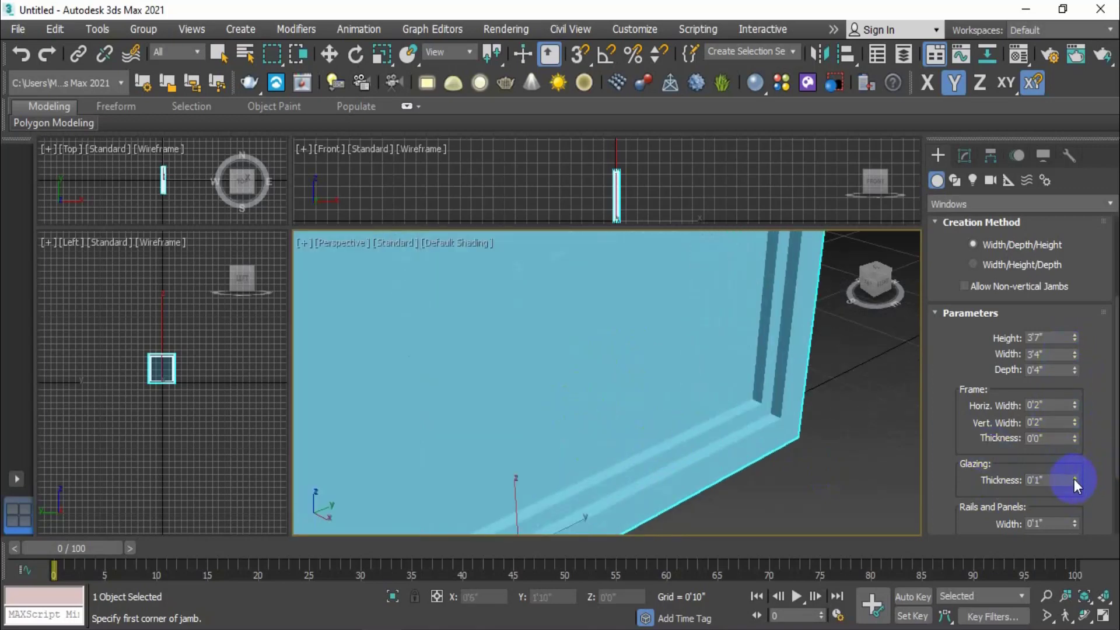
mouse_move(1074, 480)
left_mouse_down()
mouse_move(1075, 391)
mouse_move(1074, 474)
left_mouse_up()
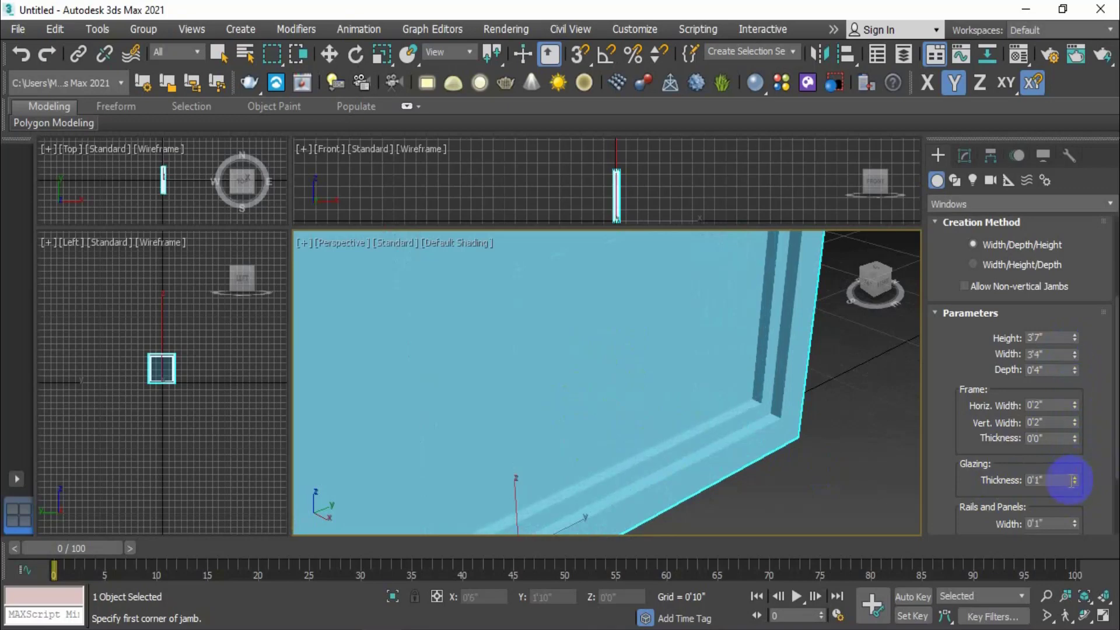
scroll(755, 458, "down", 2)
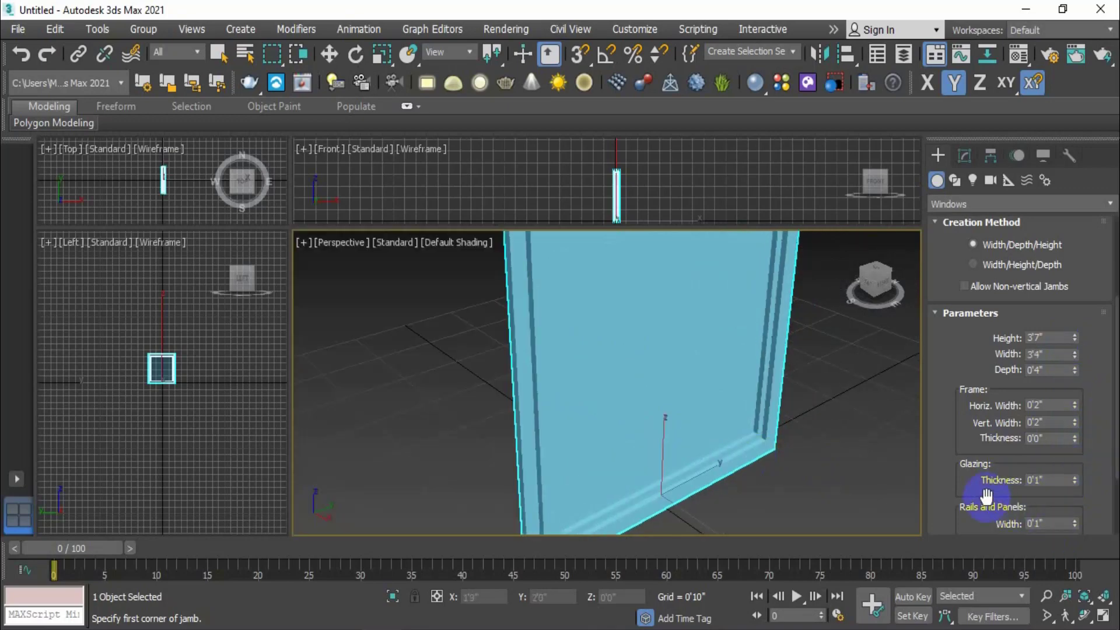
scroll(974, 496, "down", 3)
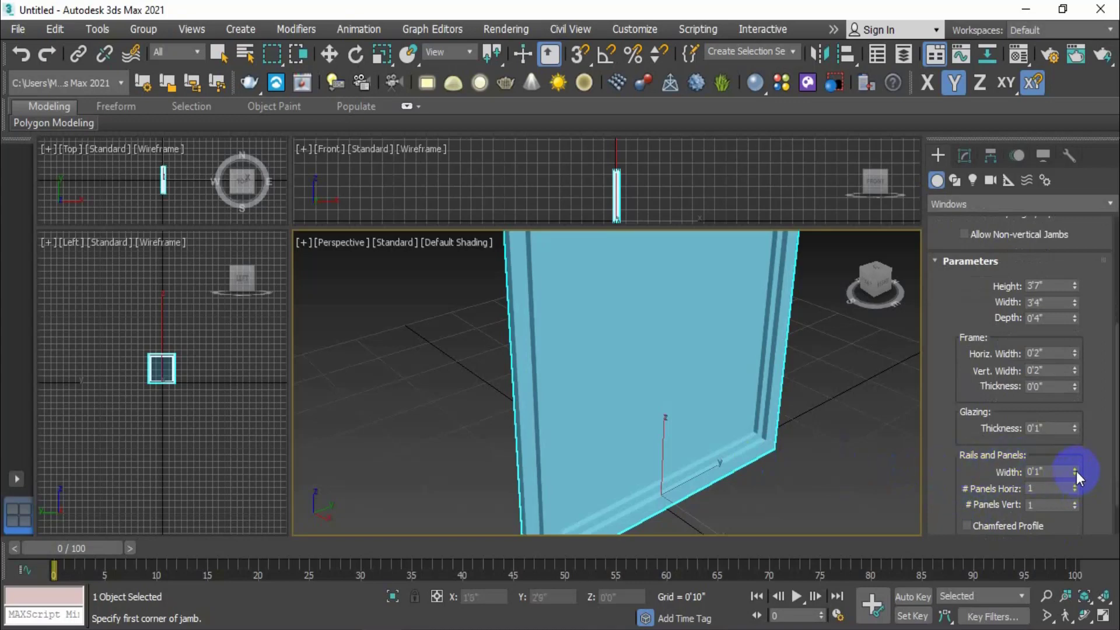
Adjust the rail Width spinner, trying wider rails and settling on 0'2"
mouse_move(1075, 471)
left_mouse_down()
mouse_move(1070, 331)
mouse_move(1074, 453)
left_mouse_up()
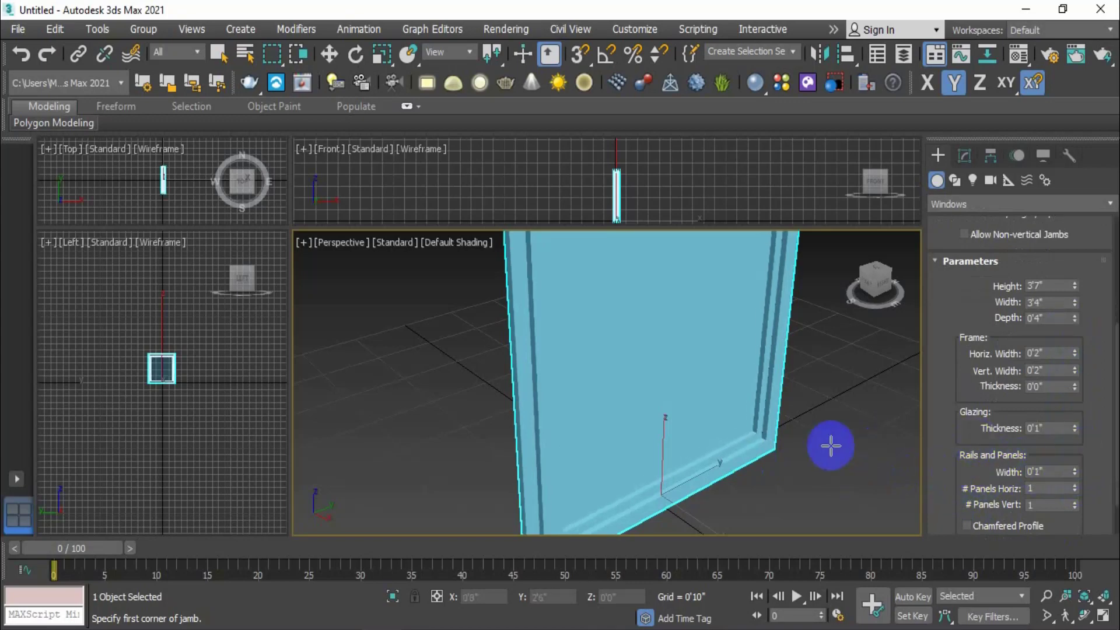
scroll(741, 444, "up", 2)
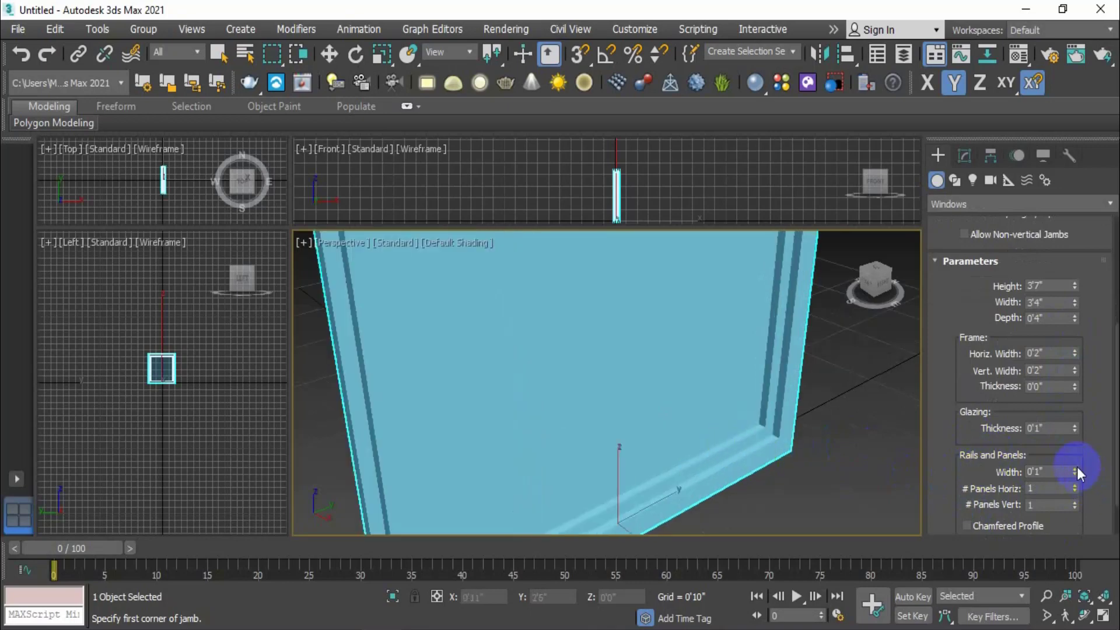
left_click_drag(1077, 471, 1044, 282)
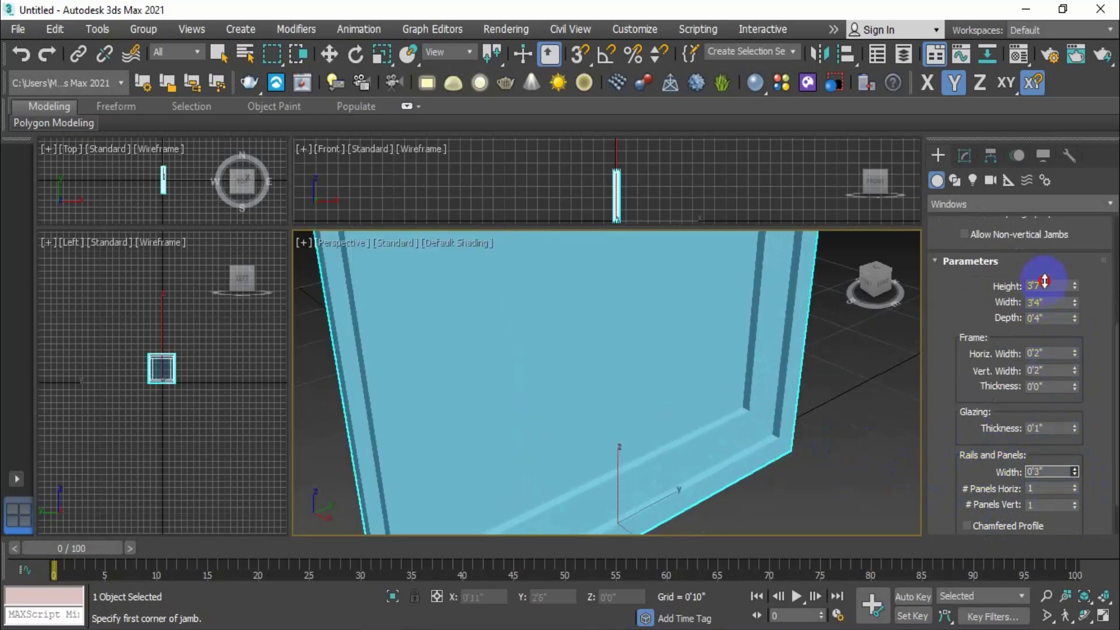
middle_click_drag(665, 420, 707, 440, "alt")
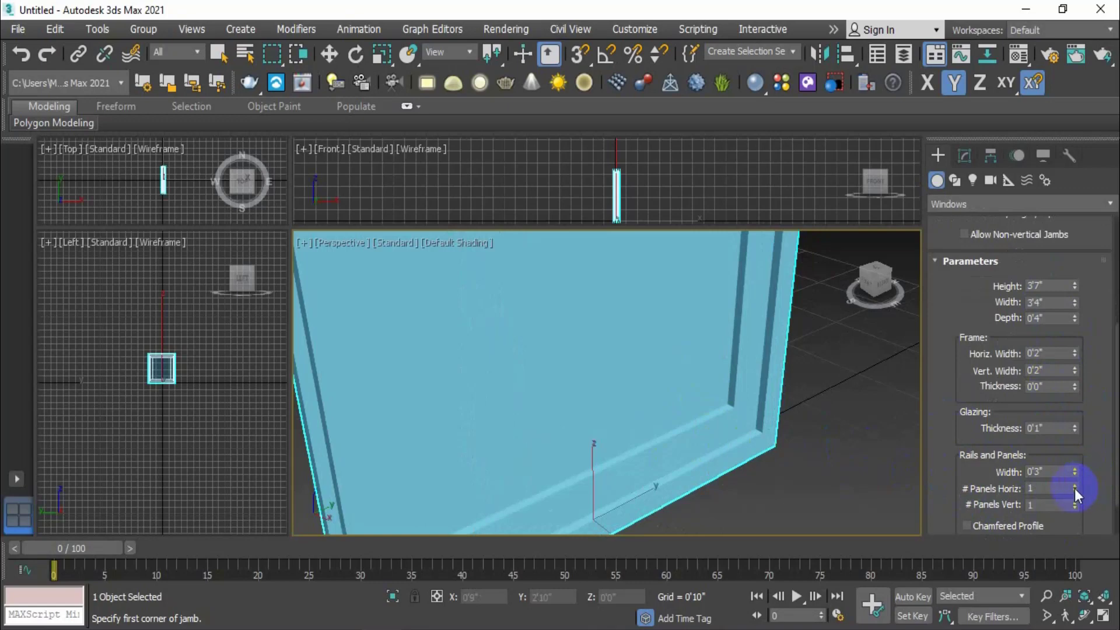
left_click_drag(1071, 470, 1095, 475)
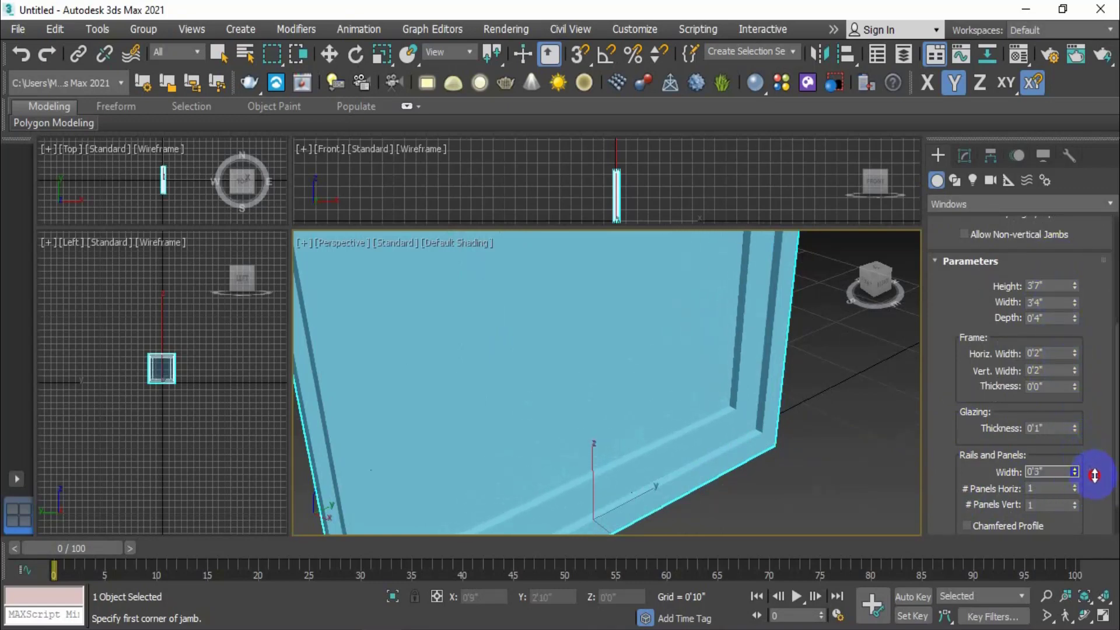
left_click_drag(1030, 490, 1030, 463)
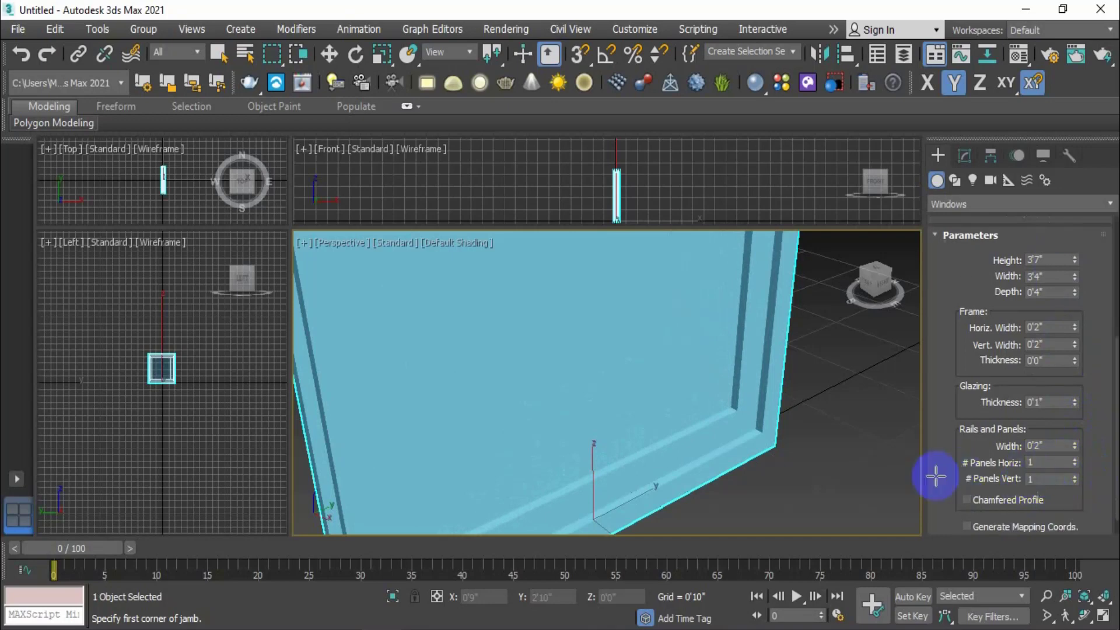
scroll(789, 449, "down", 3)
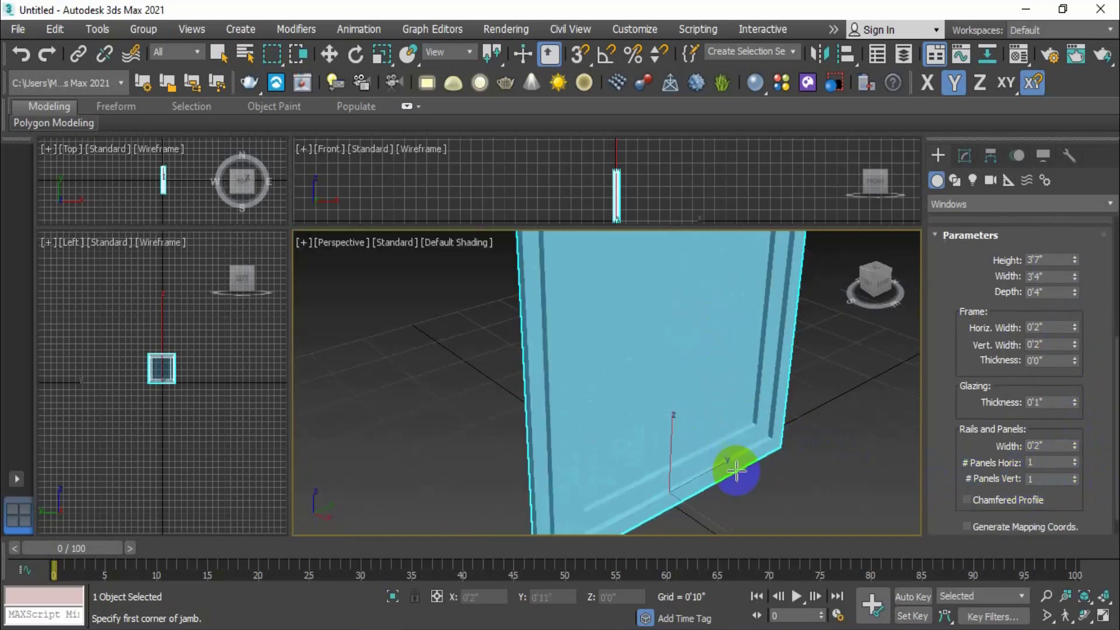
Increase # Panels Horiz, trying 4 and then 5 panels
mouse_move(1073, 462)
left_mouse_down()
mouse_move(1070, 390)
mouse_move(1068, 465)
mouse_move(1075, 453)
left_mouse_up()
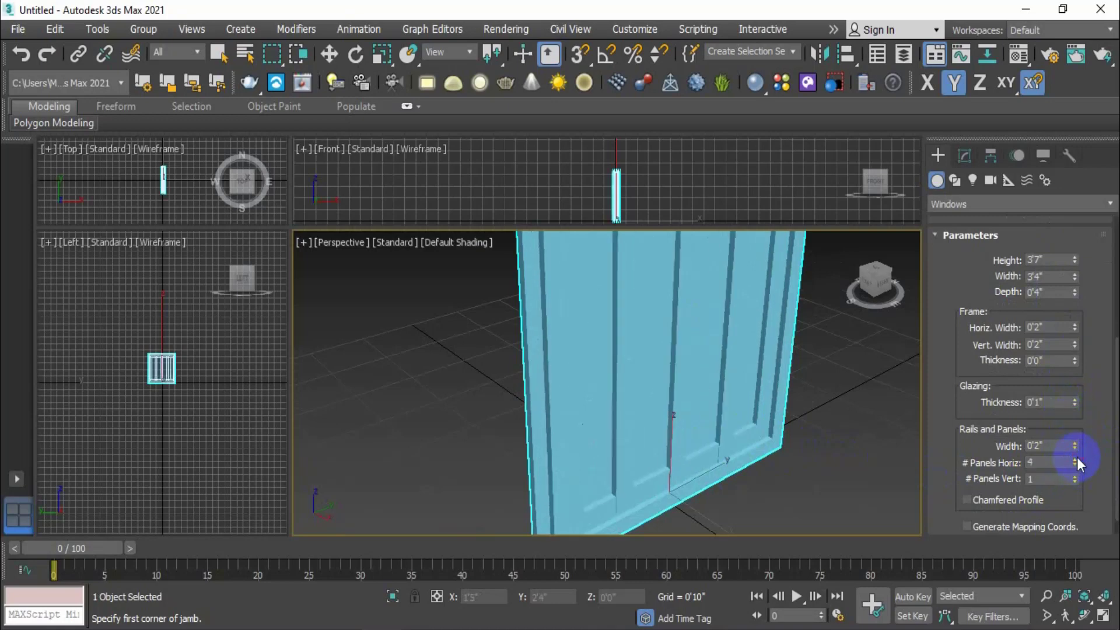
scroll(723, 400, "down", 4)
scroll(723, 396, "up", 2)
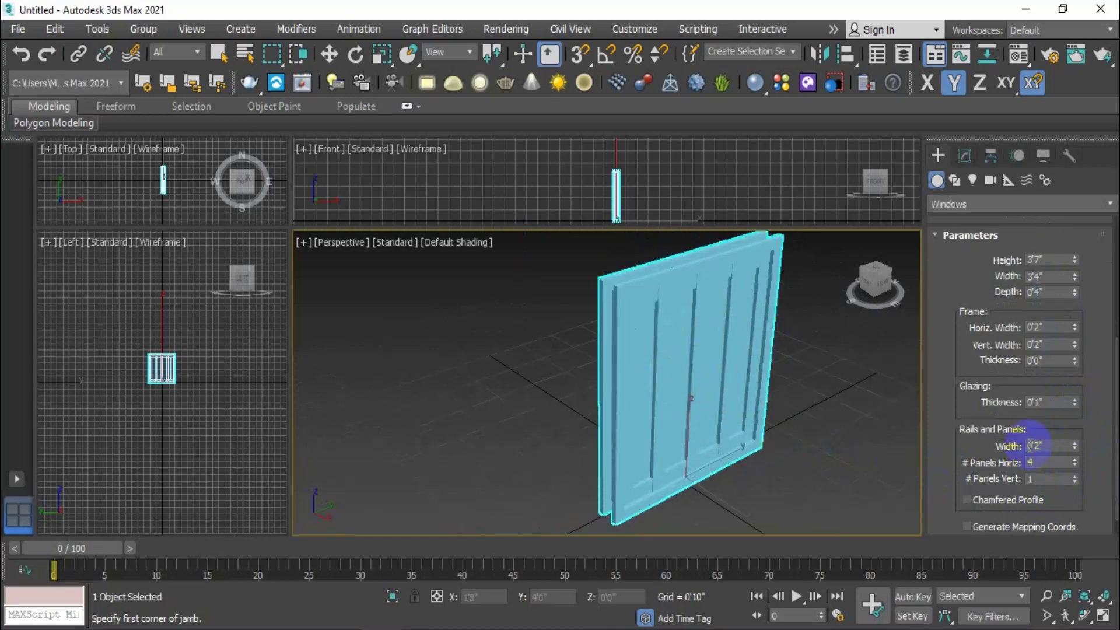
scroll(718, 409, "up", 3)
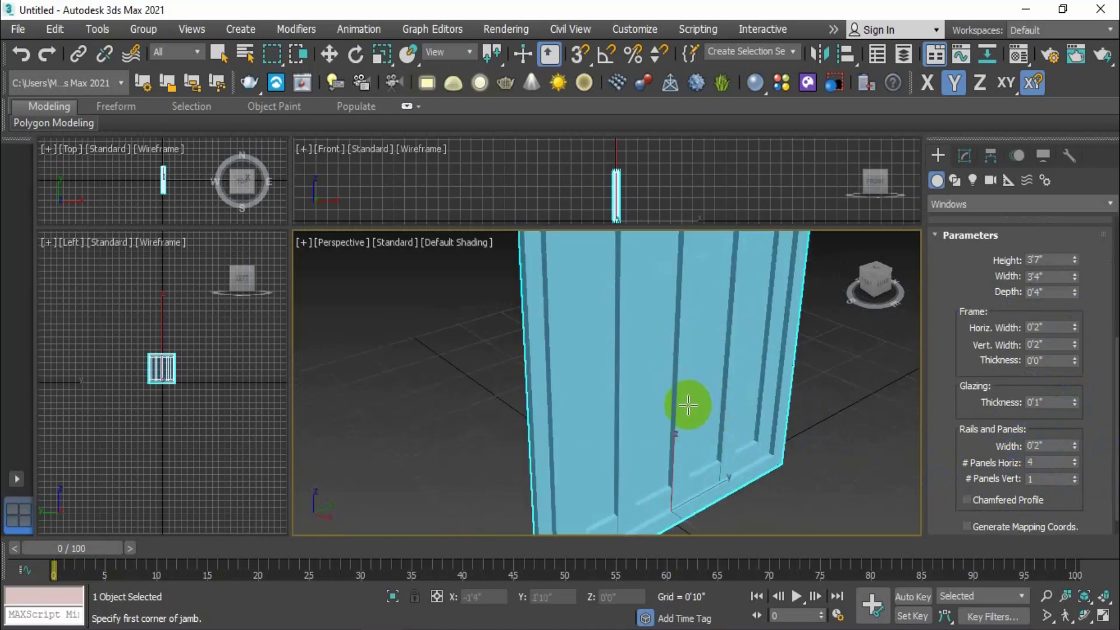
scroll(687, 401, "up", 1)
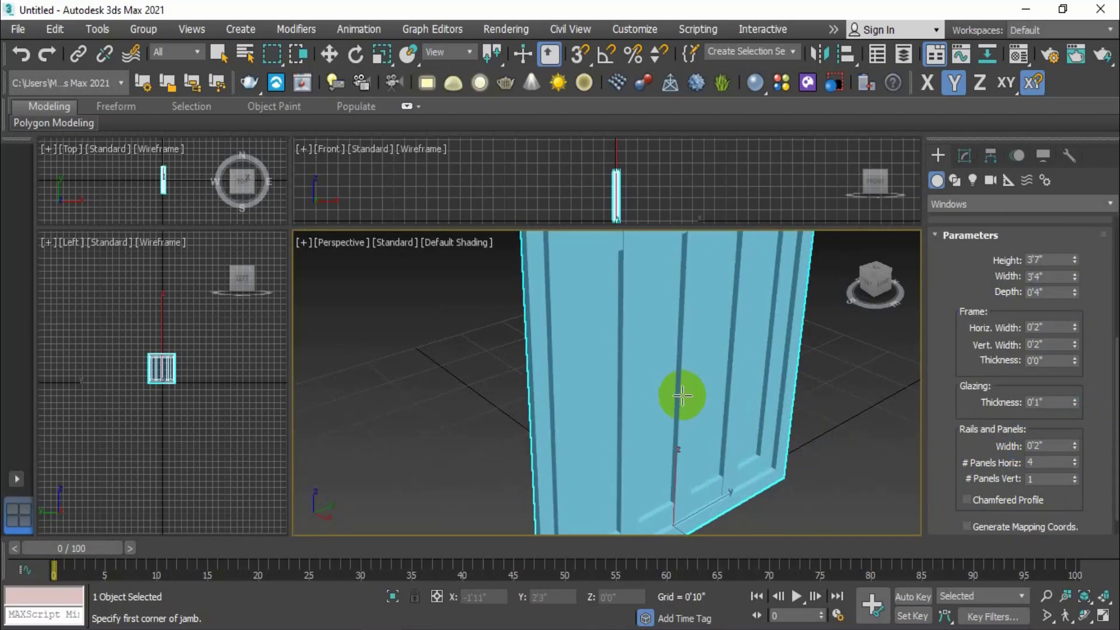
scroll(677, 399, "down", 3)
scroll(677, 398, "up", 3)
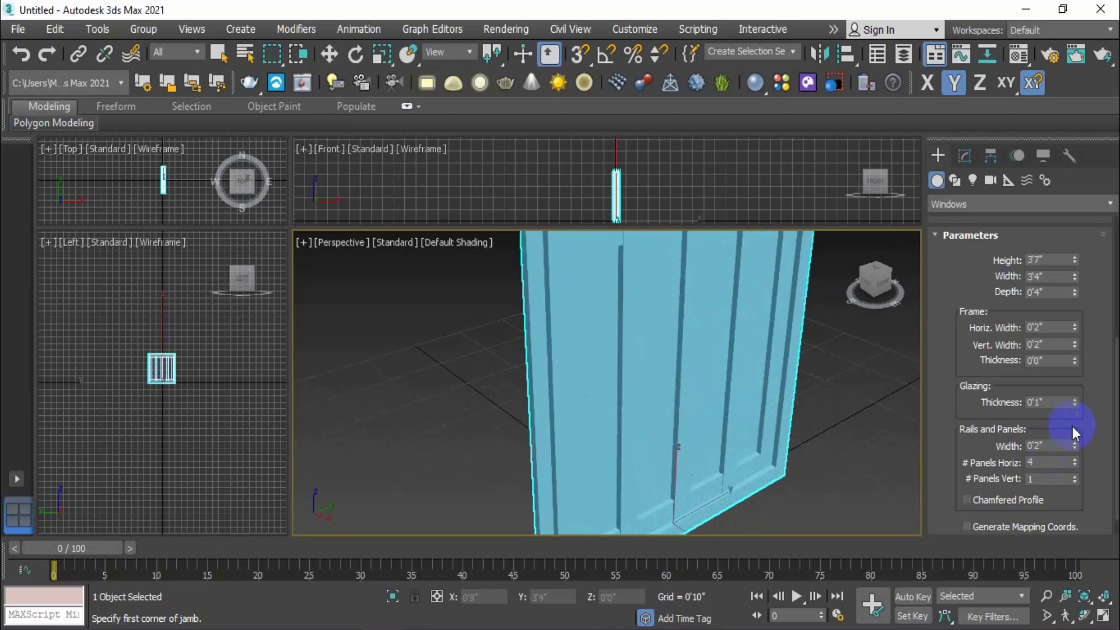
left_click(1073, 464)
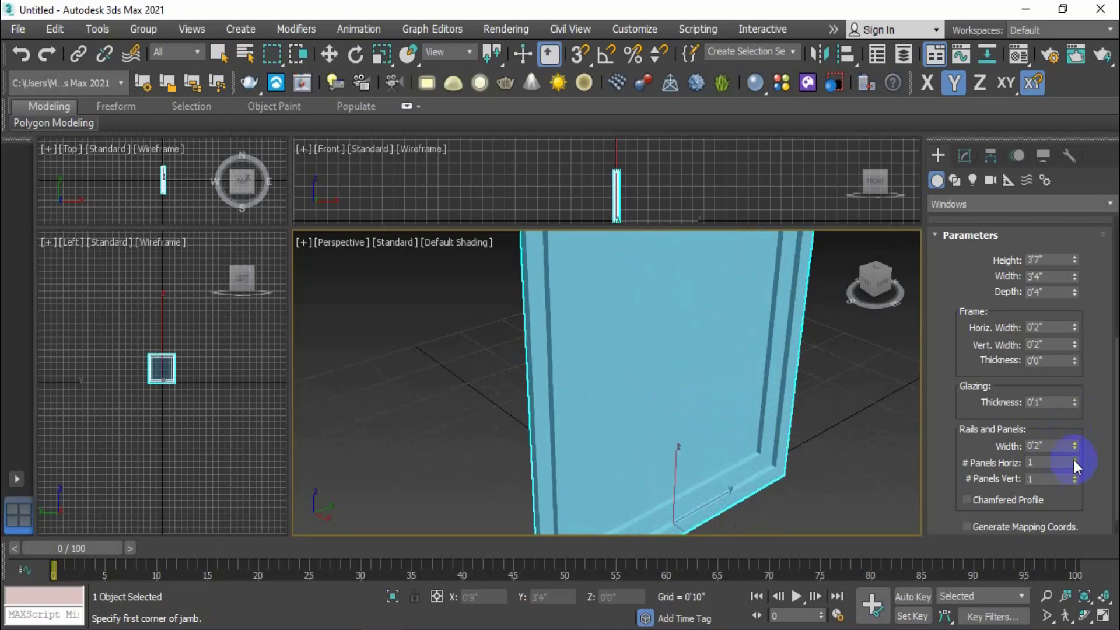
left_click(1073, 459)
left_click(1073, 460)
Raise # Panels Horiz to 8, then reduce it back to 1
scroll(742, 432, "down", 4)
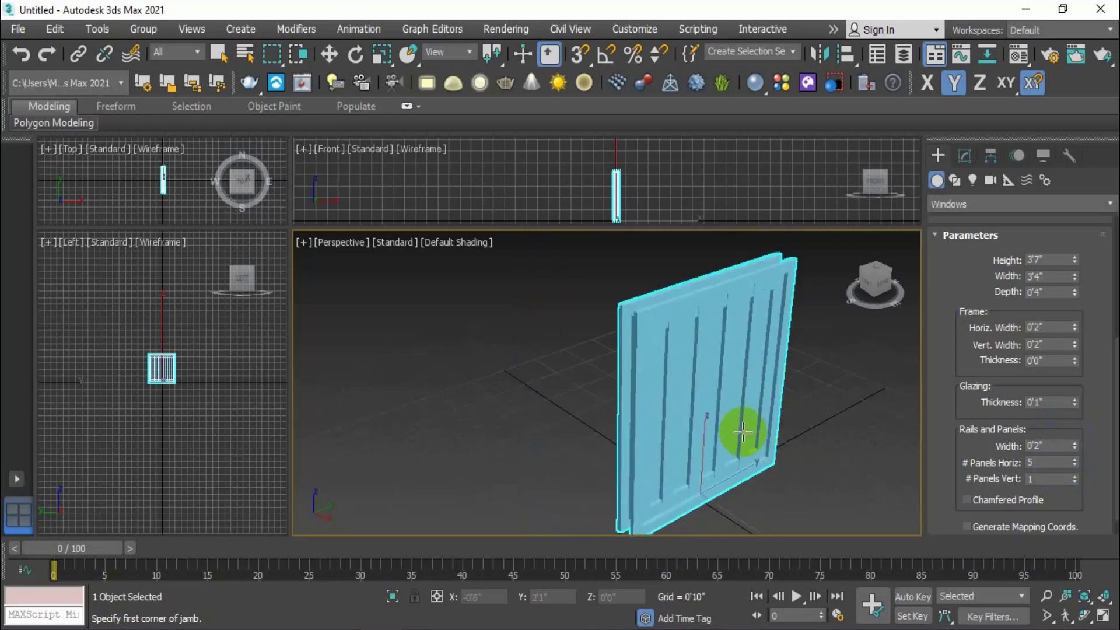
scroll(730, 416, "up", 4)
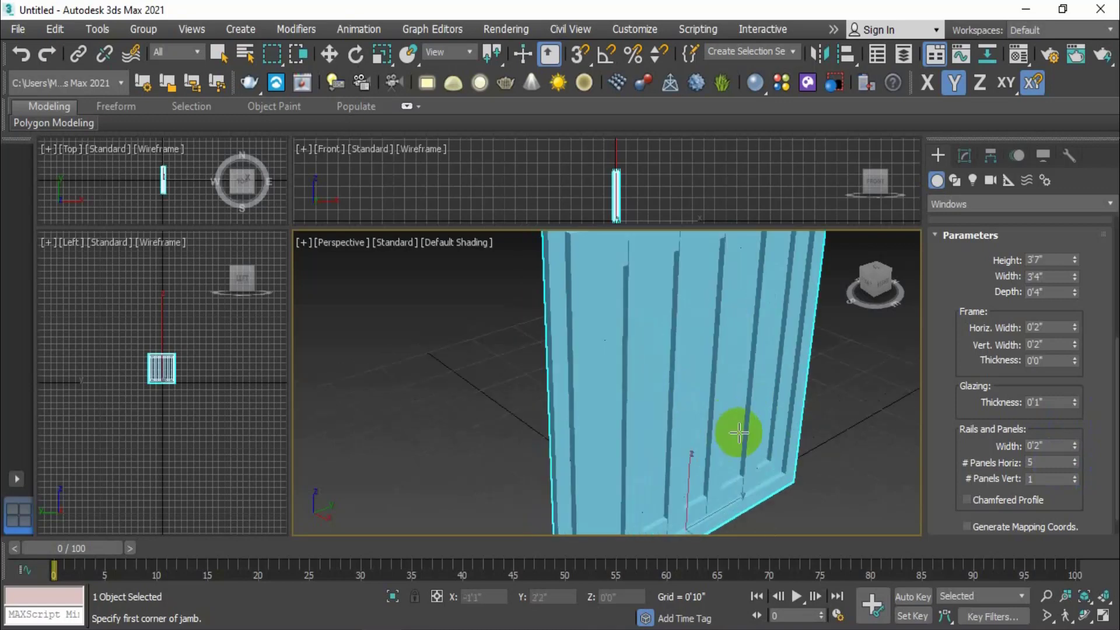
left_click(1073, 461)
left_click(1073, 461)
left_click(1073, 461)
left_click(1073, 461)
left_click(1073, 465)
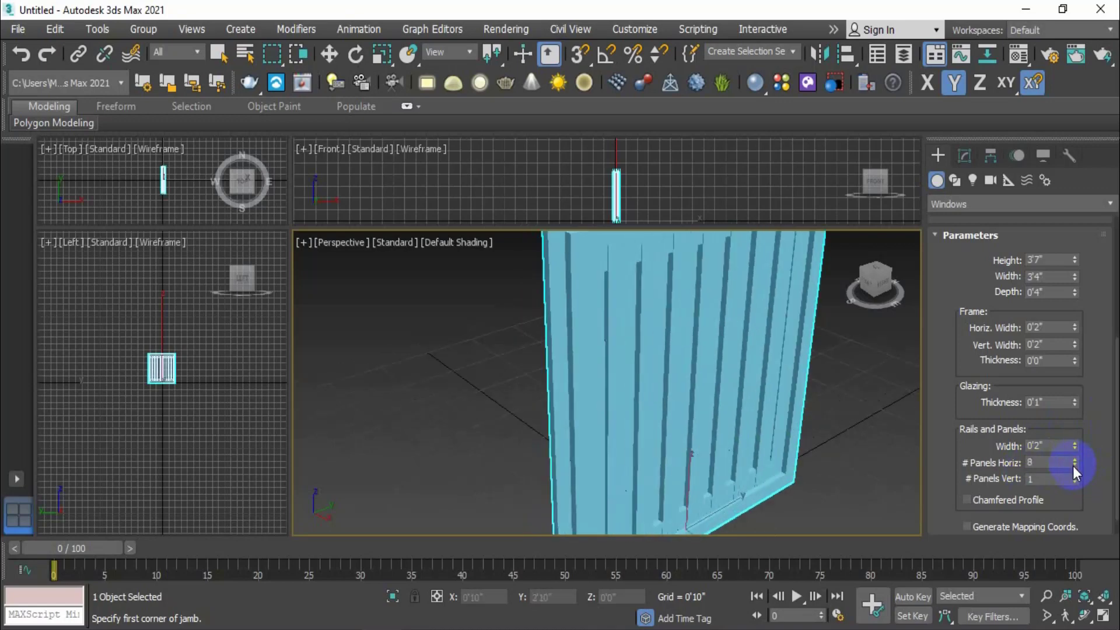
left_click(1073, 465)
left_click(1073, 465)
left_click(1074, 465)
left_click(1073, 466)
left_click(1073, 466)
left_click(1073, 466)
left_click(1073, 466)
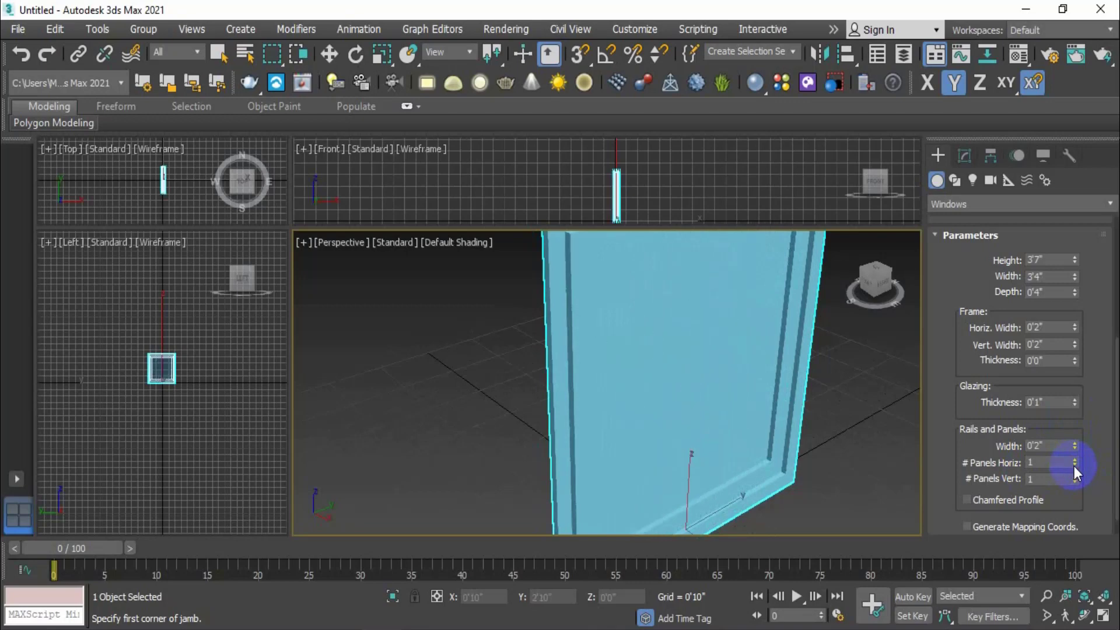
Raise the fixed window's vertical panel count to 6
left_click(1074, 474)
left_click(1075, 475)
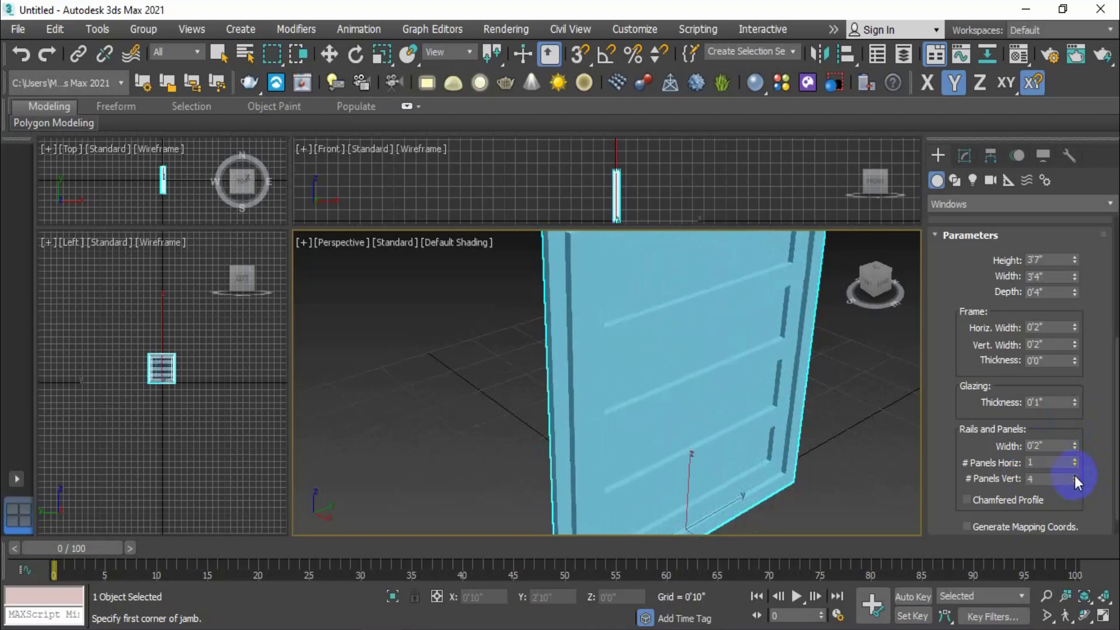
left_click(1075, 475)
left_click(1074, 475)
middle_click_drag(763, 325, 744, 339, "alt")
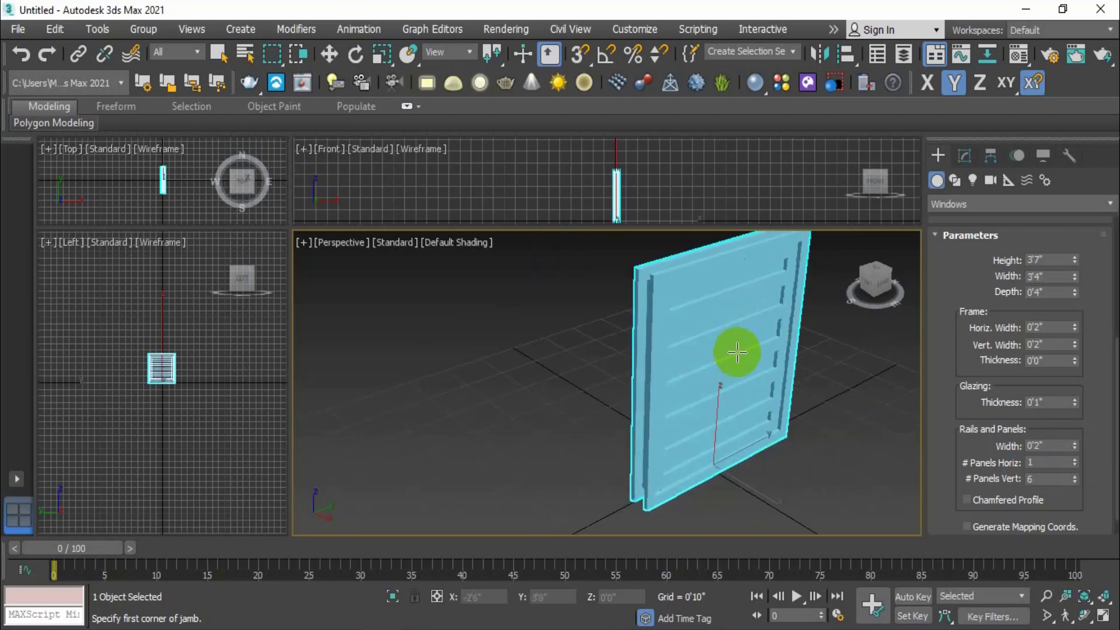
scroll(739, 351, "up", 2)
scroll(1030, 242, "up", 5)
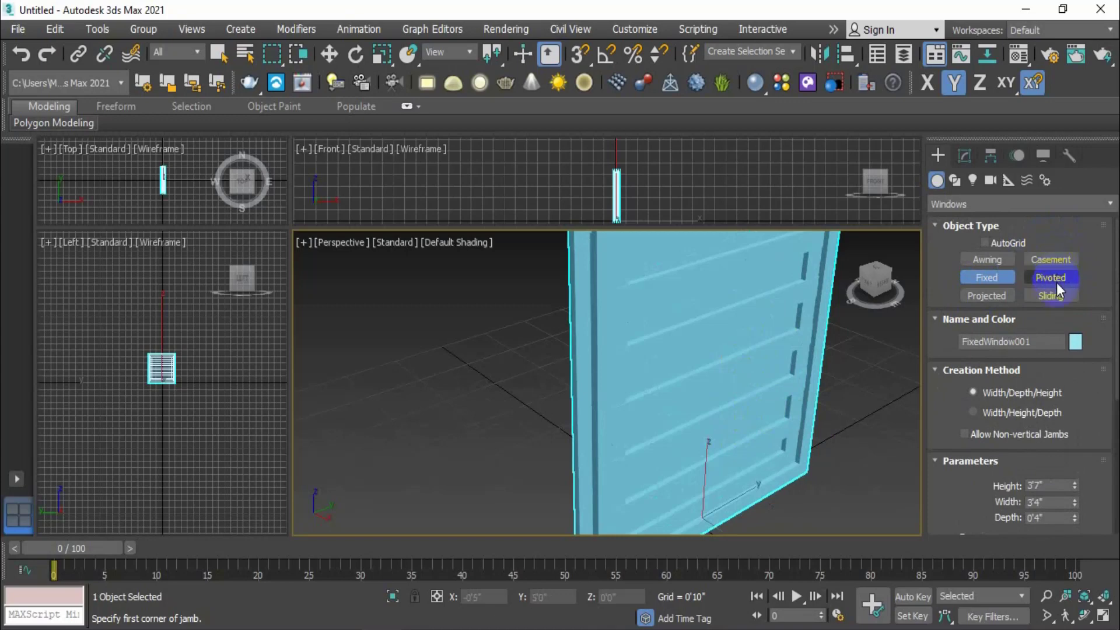
scroll(1090, 497, "down", 6)
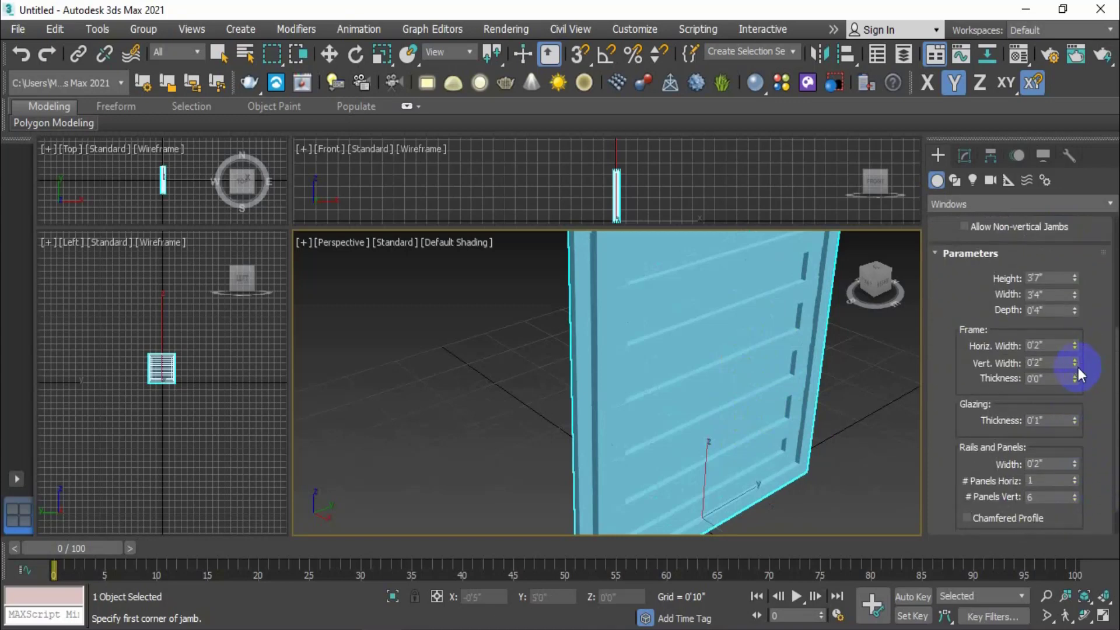
Bring the vertical panels back to 1 and delete the fixed window from the scene
left_click(1075, 500)
left_click(1074, 500)
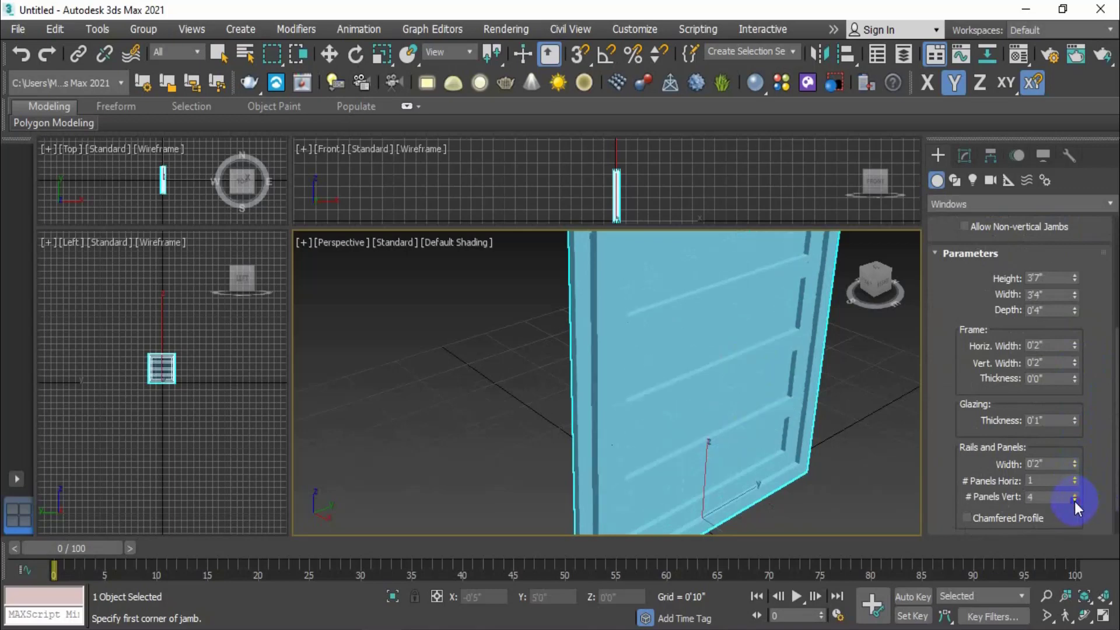
left_click(1074, 500)
left_click(1074, 500)
left_click(1075, 500)
scroll(1089, 503, "down", 1)
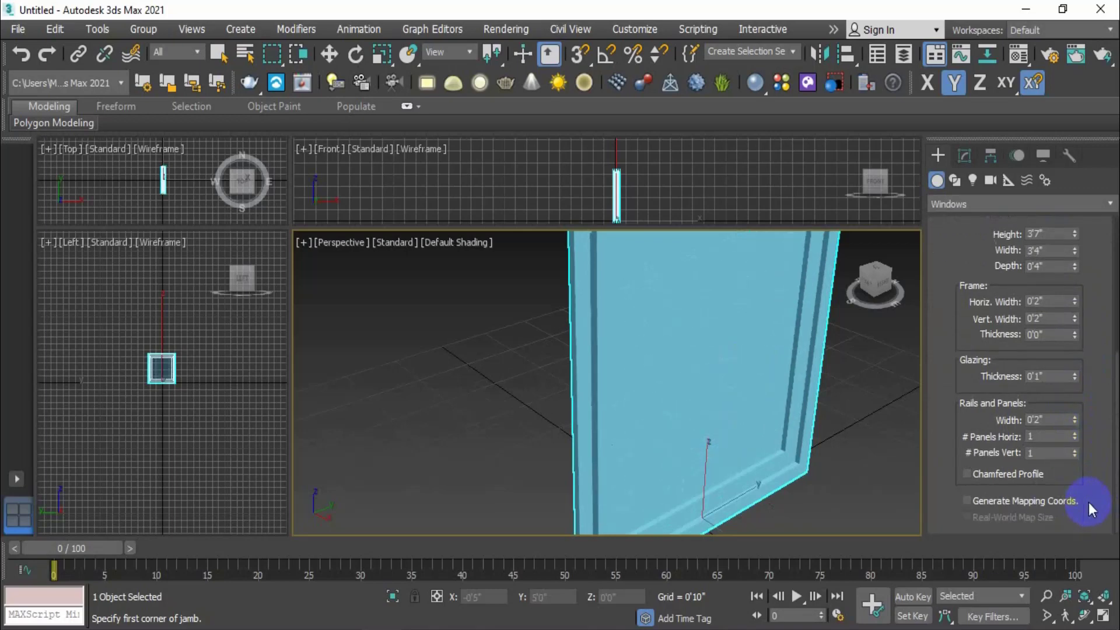
scroll(1088, 502, "up", 5)
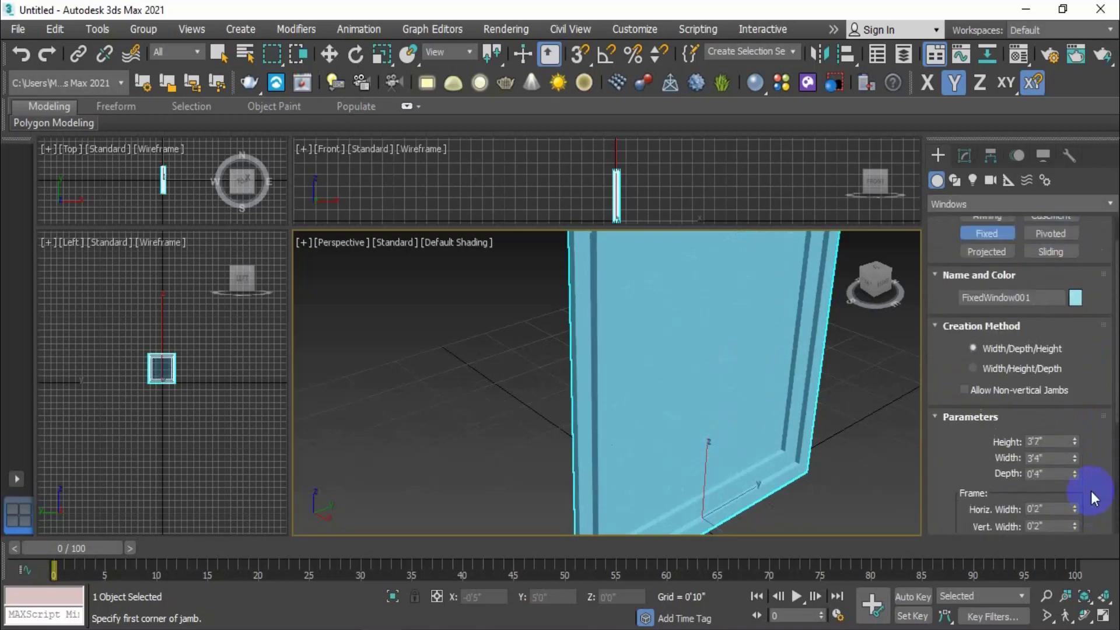
scroll(1090, 491, "up", 1)
scroll(700, 450, "down", 4)
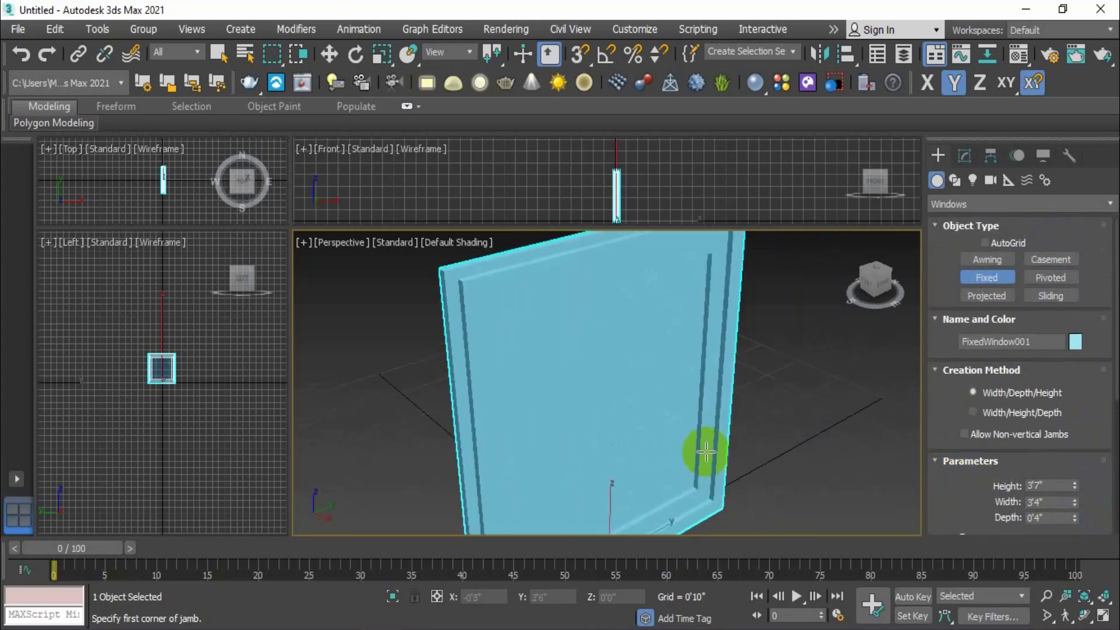
middle_click_drag(710, 452, 712, 439)
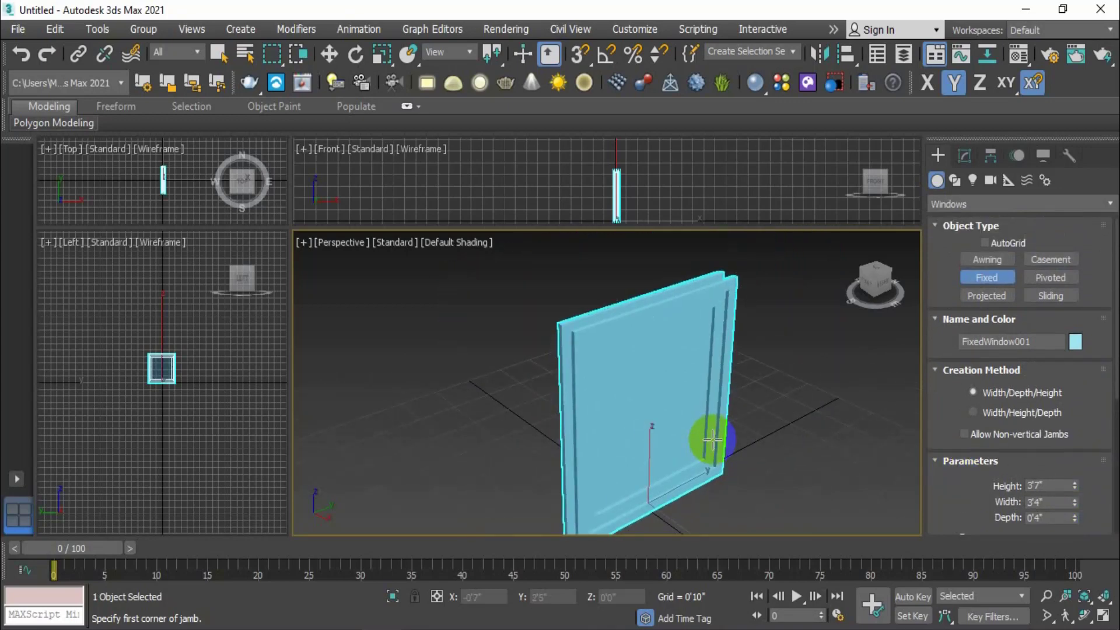
right_click(795, 401)
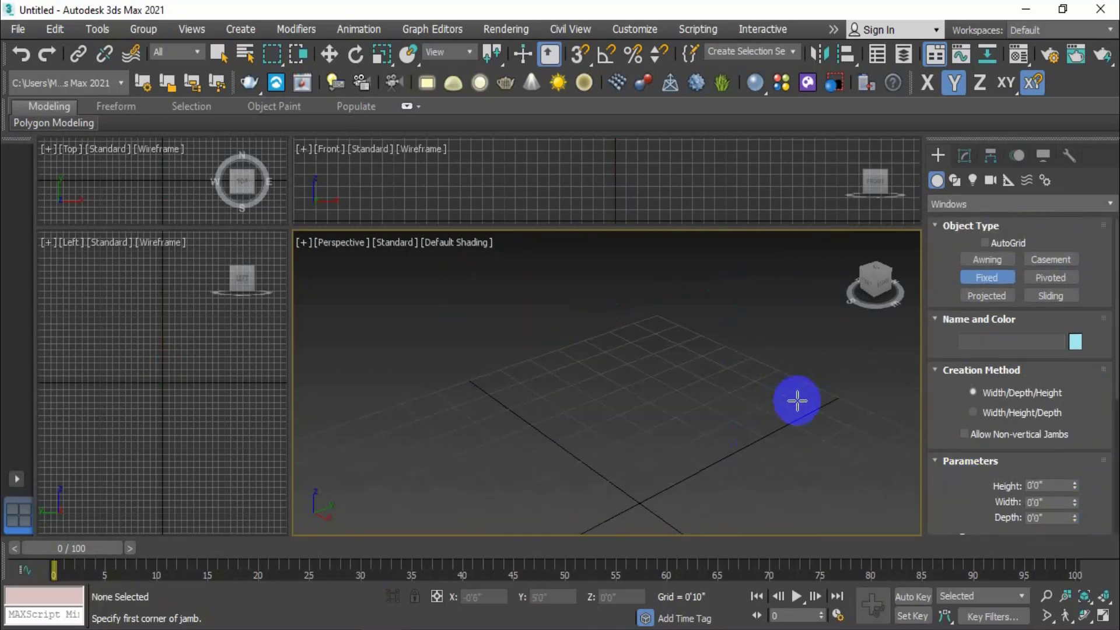
Draw PivotedWindow001 on the grid, 4'2" wide, 0'4" deep and 4'7" high
left_click(1060, 280)
middle_click_drag(580, 435, 657, 375)
left_click_drag(716, 341, 601, 407)
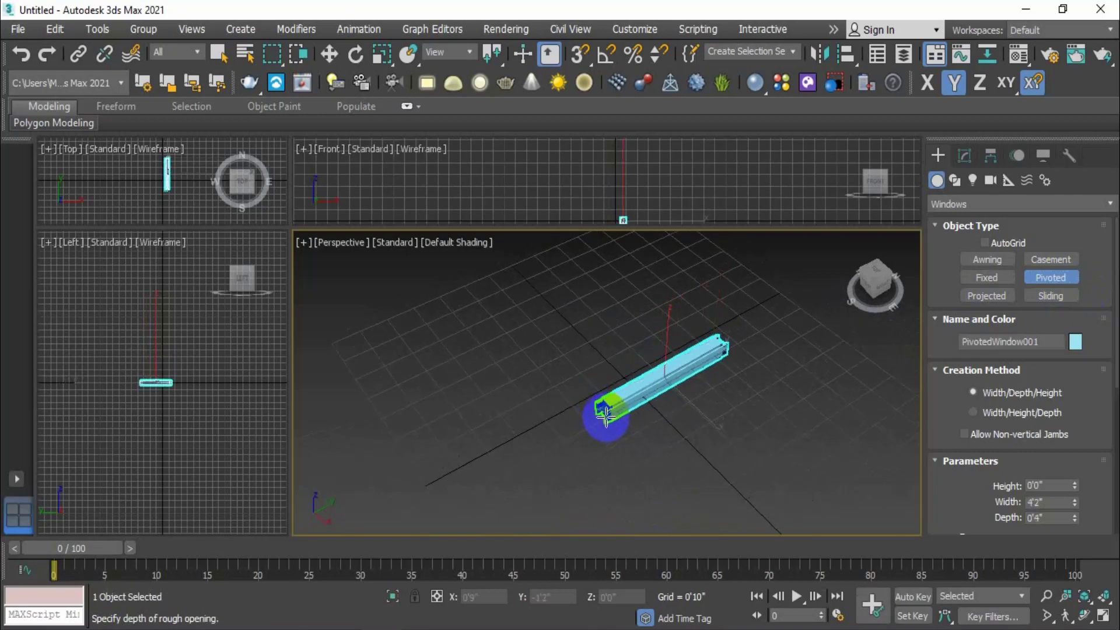
left_click(609, 409)
left_click(601, 227)
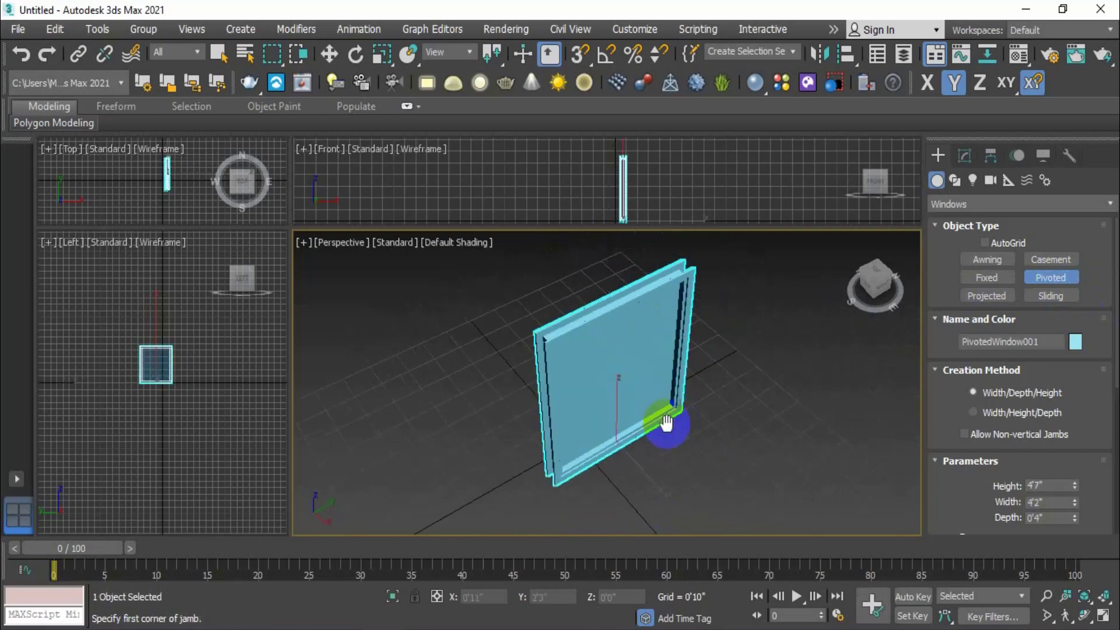
mouse_move(687, 399)
middle_mouse_down("alt")
mouse_move(643, 395)
mouse_move(642, 404)
mouse_move(673, 405)
middle_mouse_up("alt")
scroll(969, 460, "down", 2)
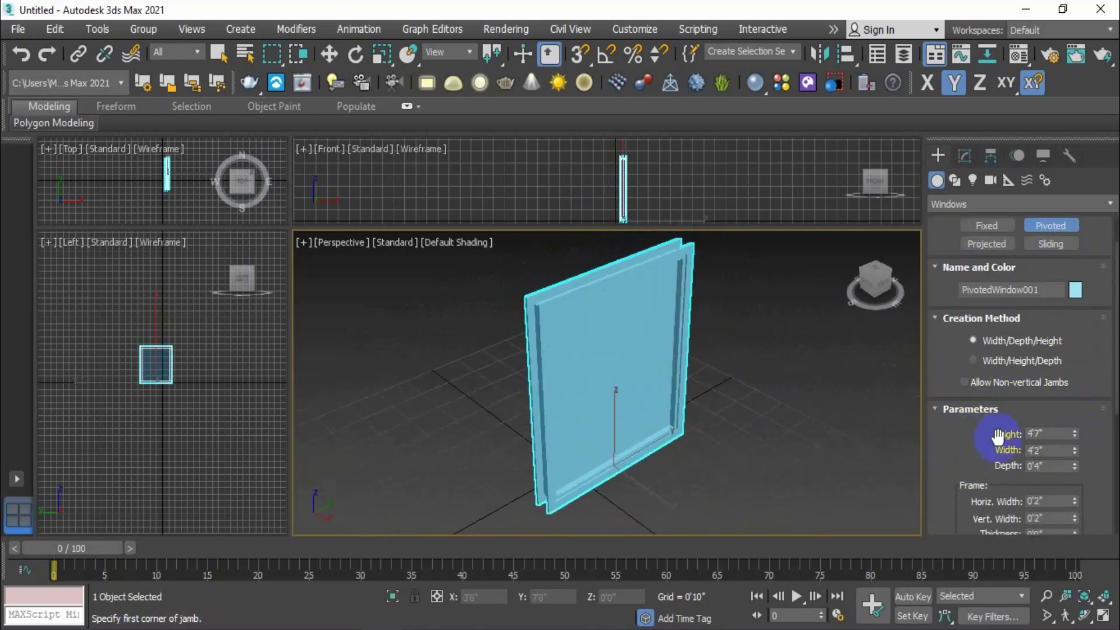
Lower the pivoted window's height to 4'2", with width 3'10" and depth 0'5"
left_click_drag(1075, 432, 1083, 460)
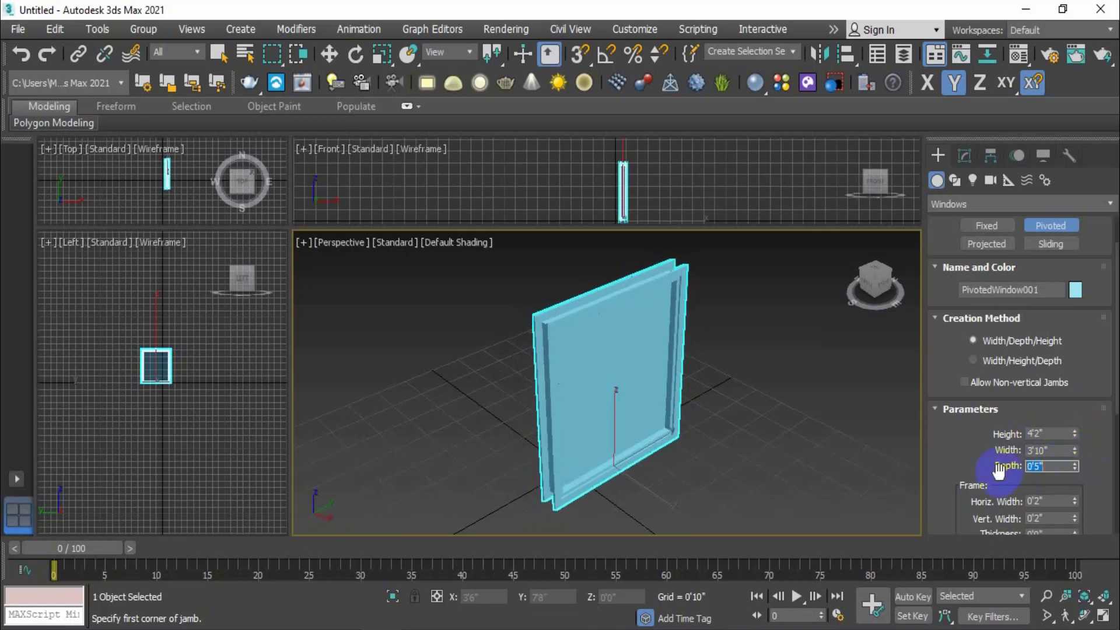
scroll(950, 468, "down", 1)
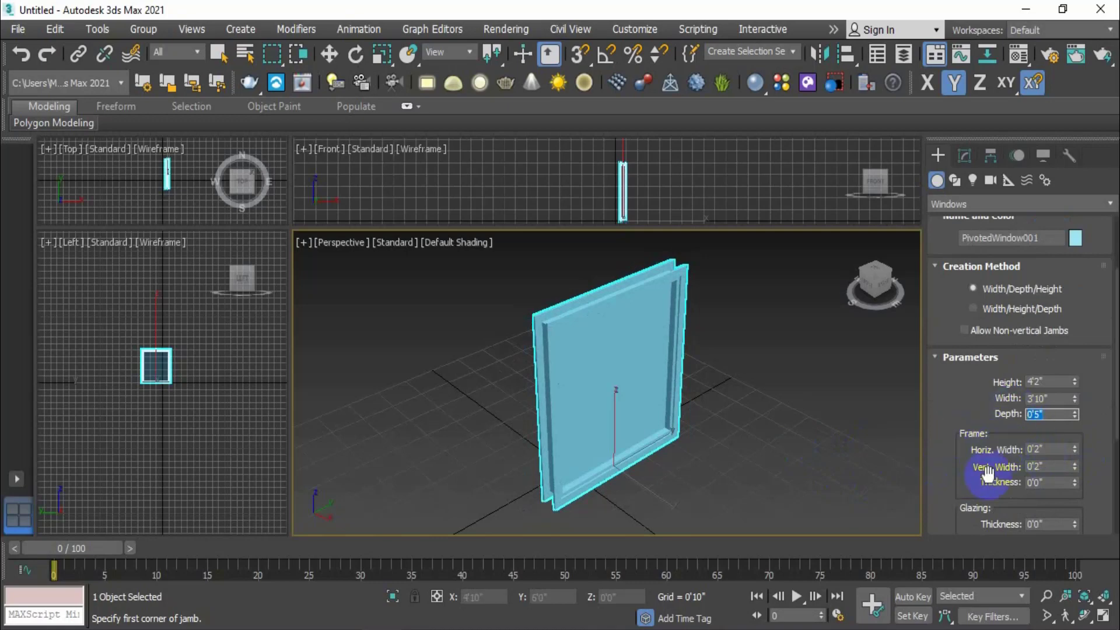
scroll(1008, 468, "down", 1)
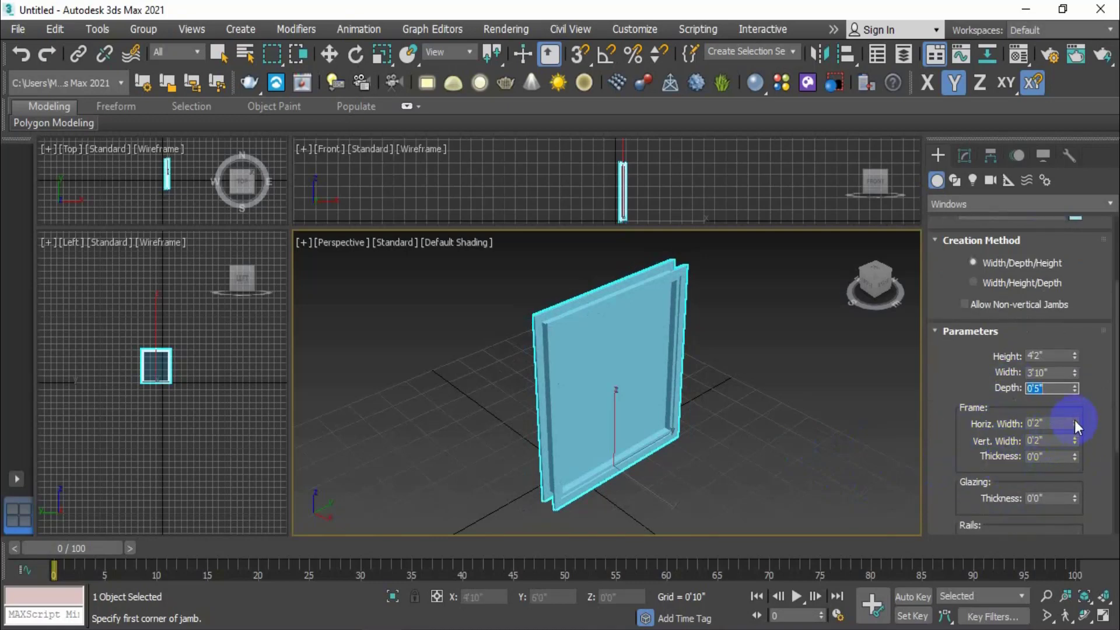
scroll(1099, 468, "down", 1)
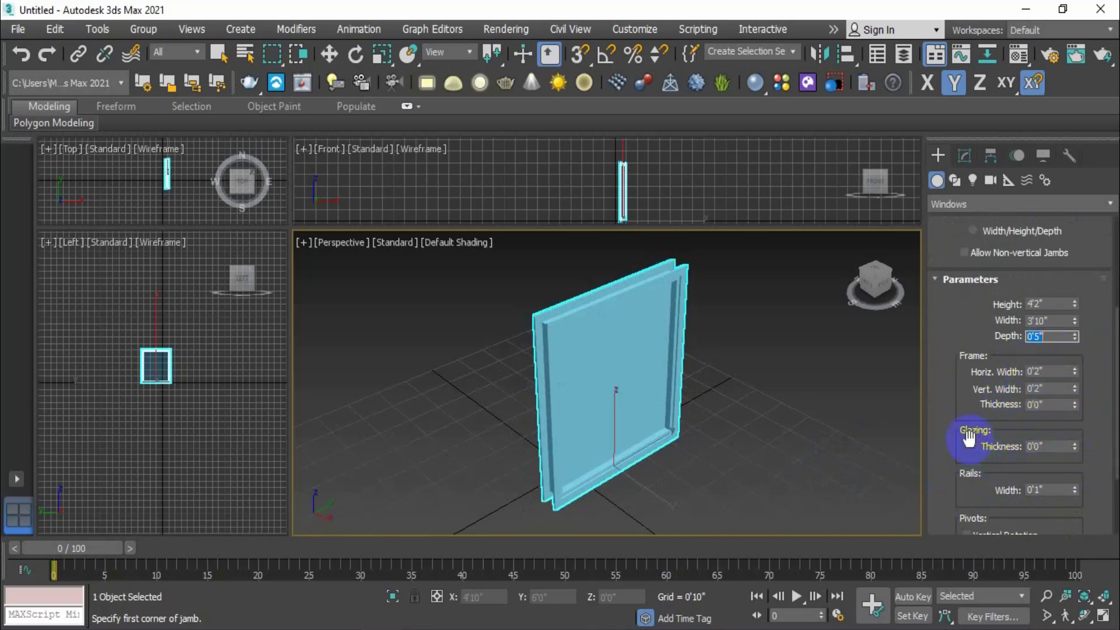
scroll(1088, 450, "down", 3)
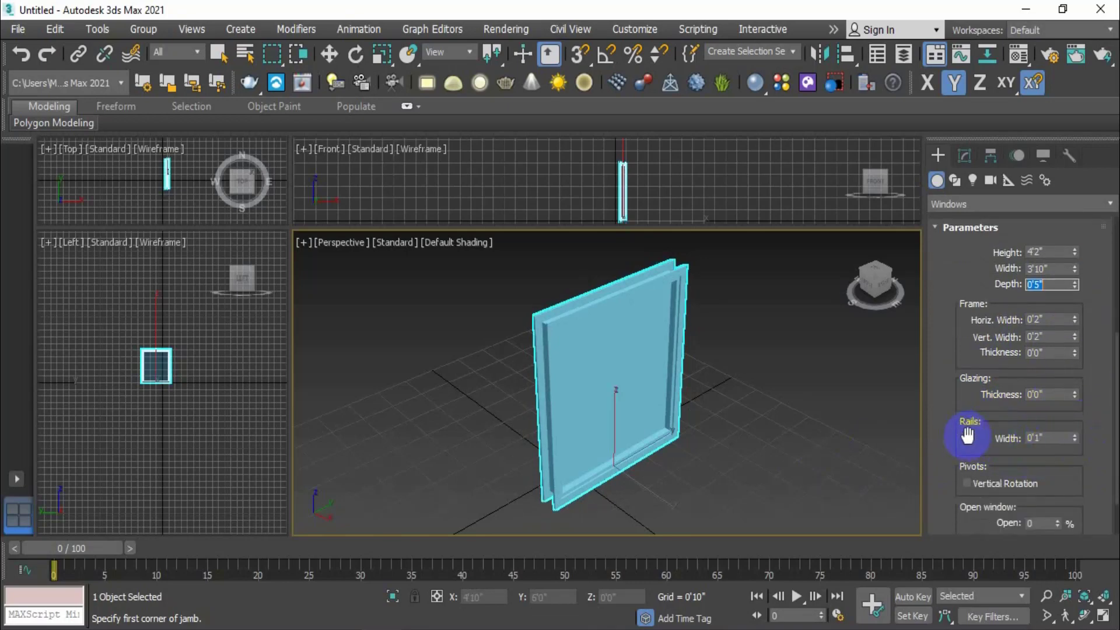
Adjust the Rails Width spinner, settling the rails at 0'1" wide
left_click_drag(1075, 438, 1018, 169)
scroll(653, 372, "up", 2)
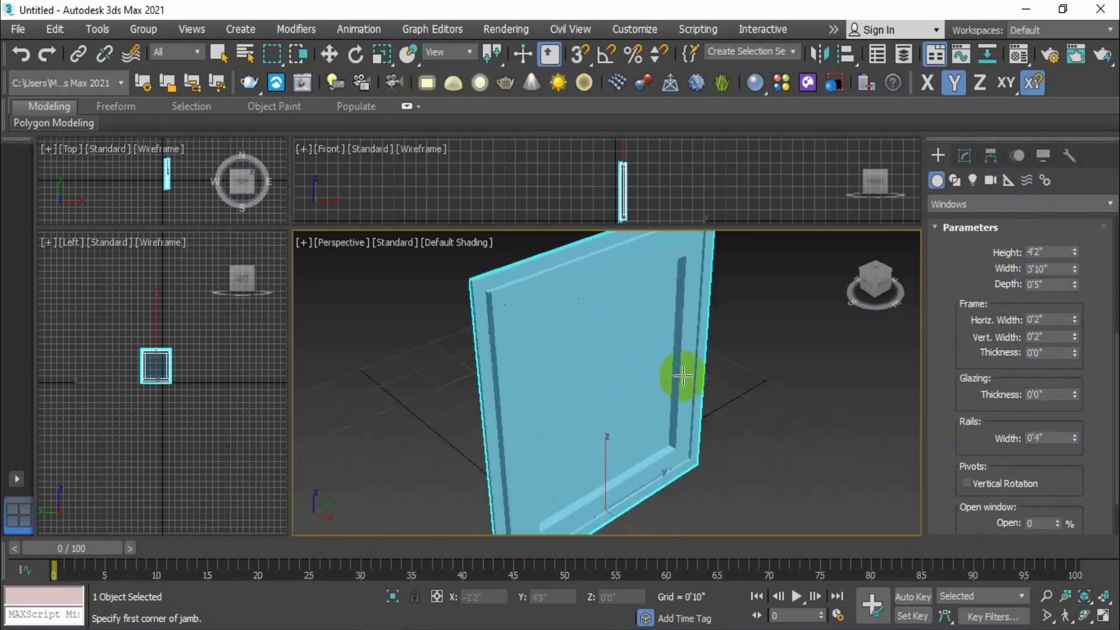
scroll(683, 375, "up", 2)
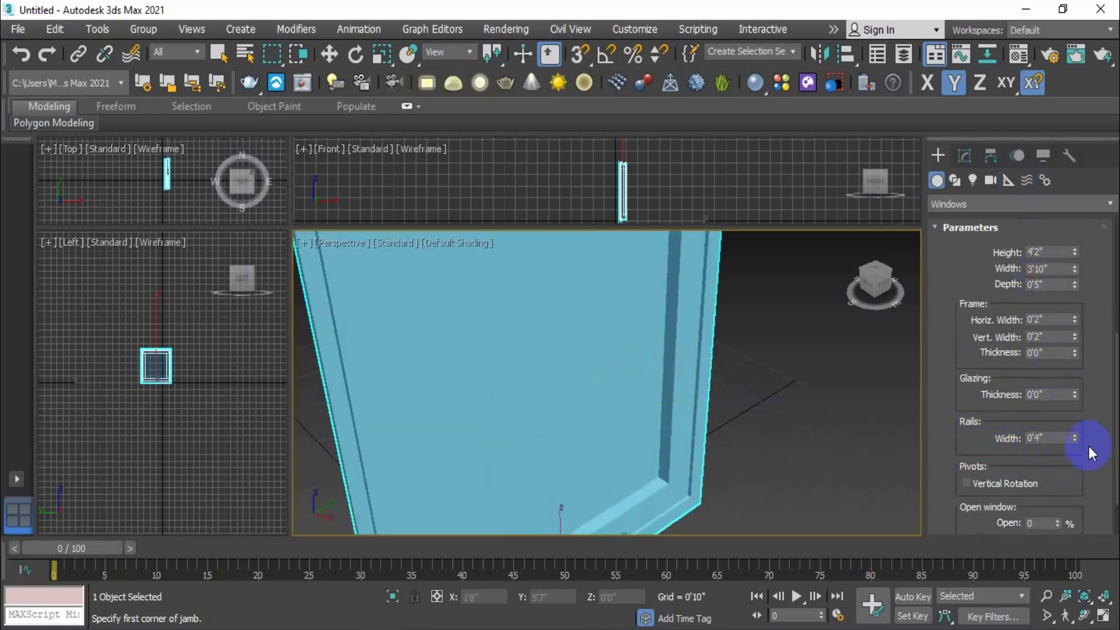
left_click_drag(1074, 435, 1088, 480)
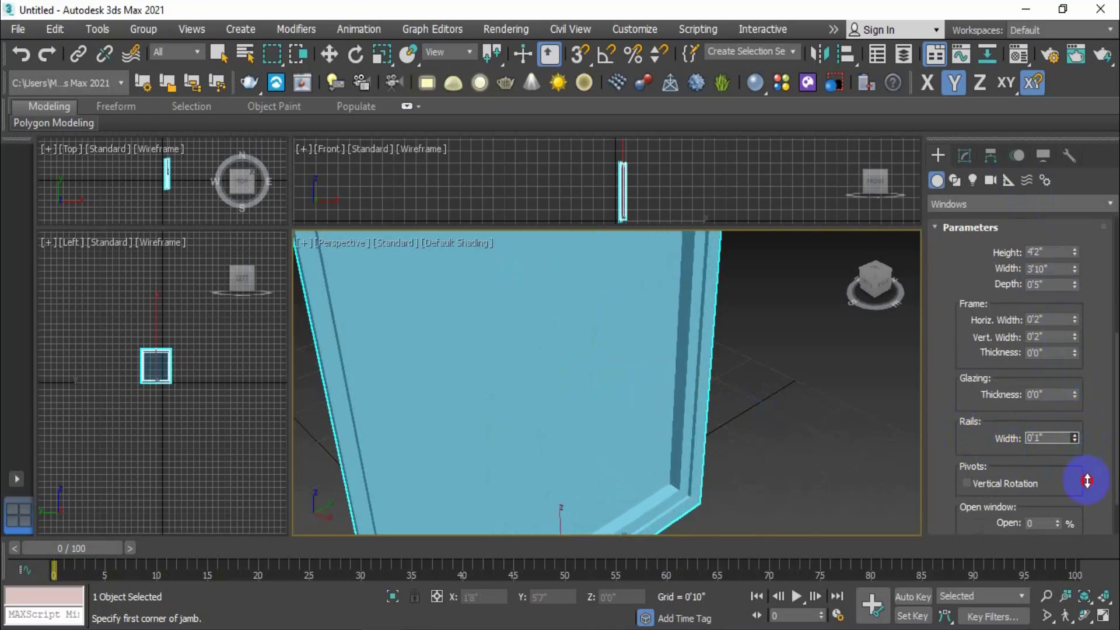
scroll(1071, 454, "down", 2)
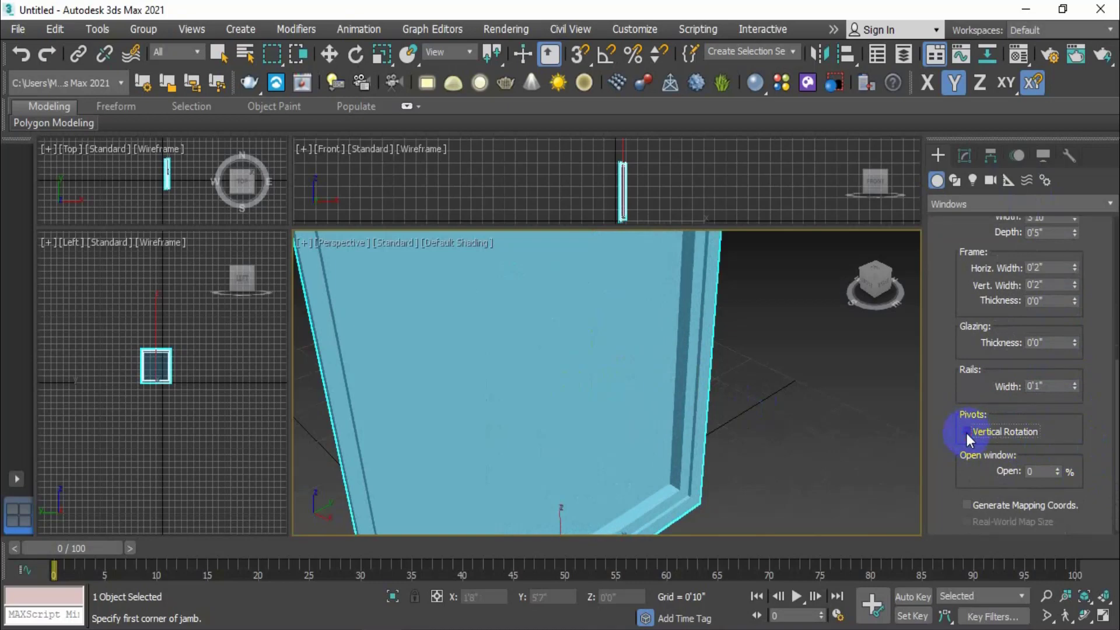
Swing the pivoted window's sash open to 85%
scroll(703, 422, "up", 2)
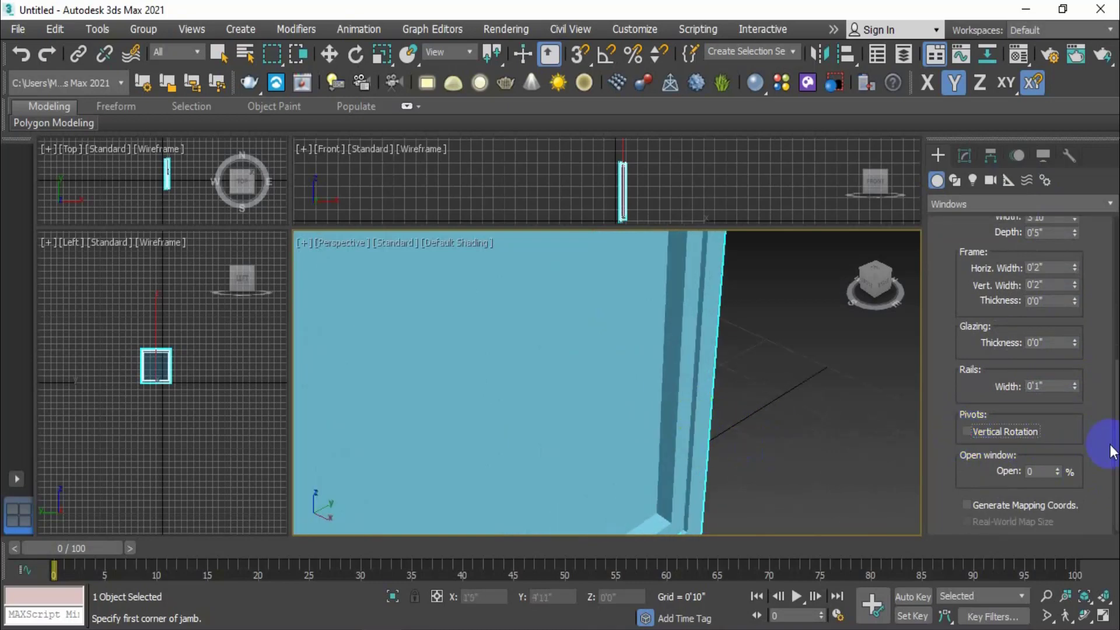
scroll(1071, 449, "down", 1)
scroll(646, 454, "down", 3)
middle_click_drag(657, 456, 758, 430)
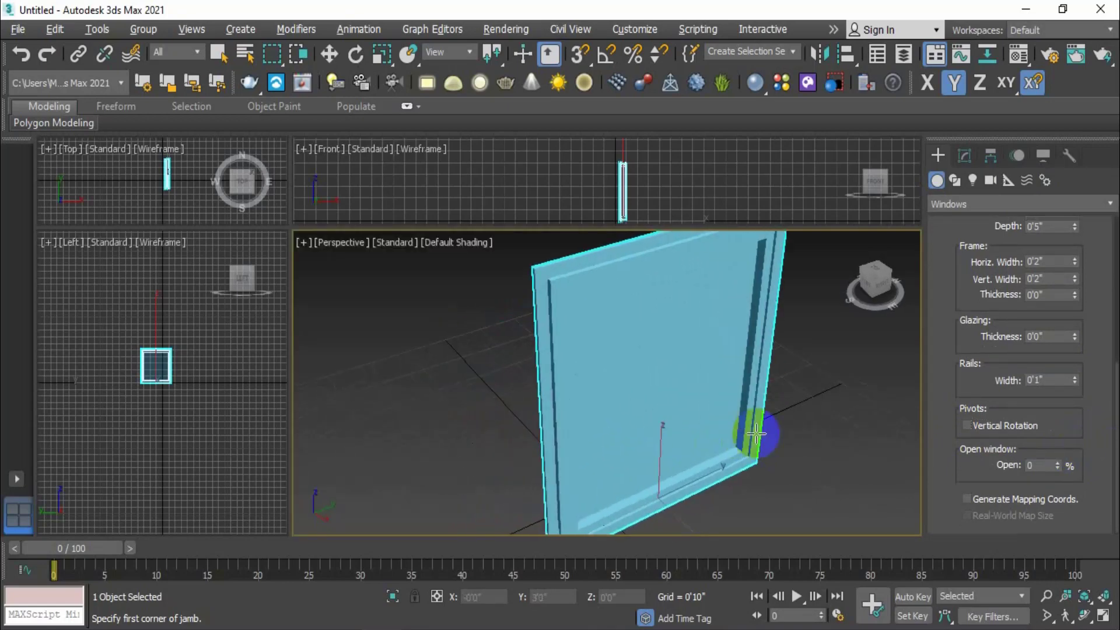
left_click_drag(1058, 463, 1025, 400)
Toggle Vertical Rotation on and off to compare the sash's pivot directions
scroll(1077, 412, "up", 5)
scroll(1077, 408, "up", 2)
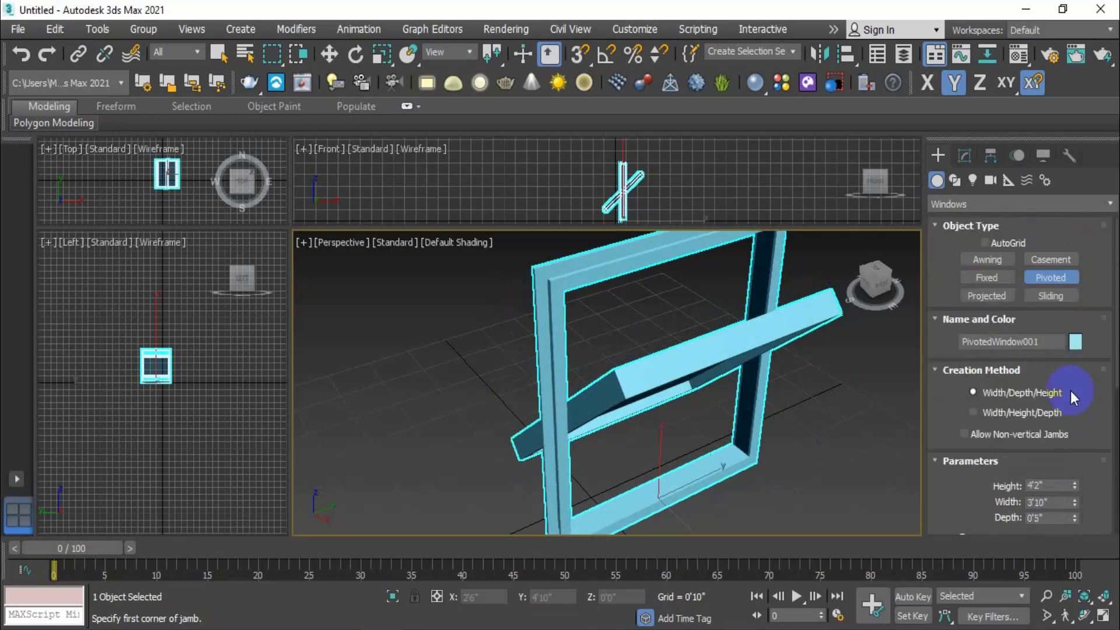
scroll(1086, 479, "down", 8)
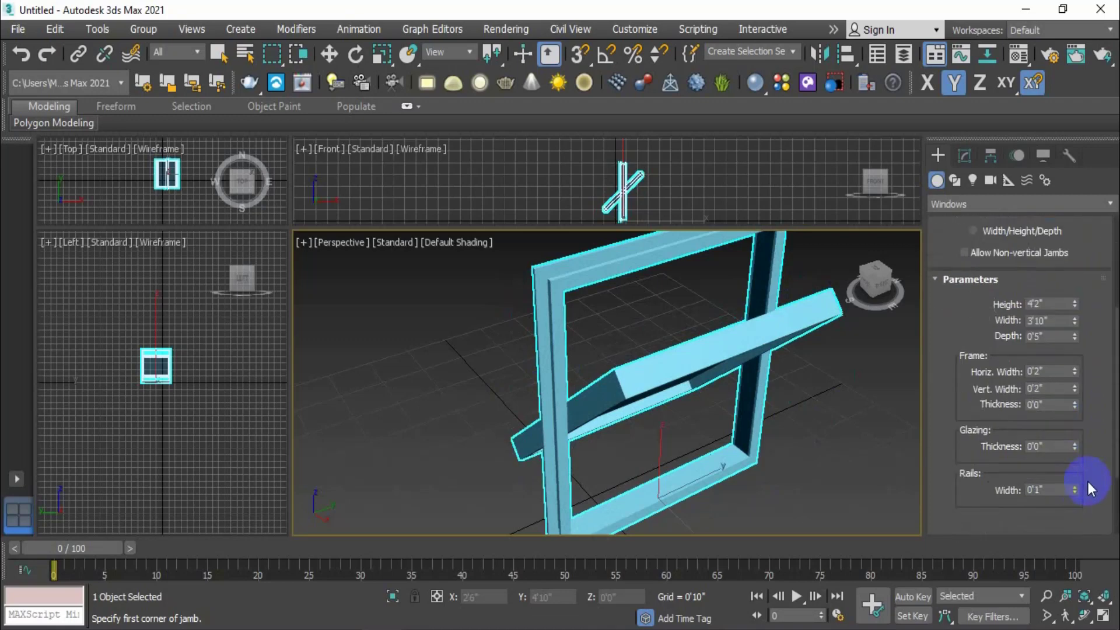
scroll(1087, 484, "down", 2)
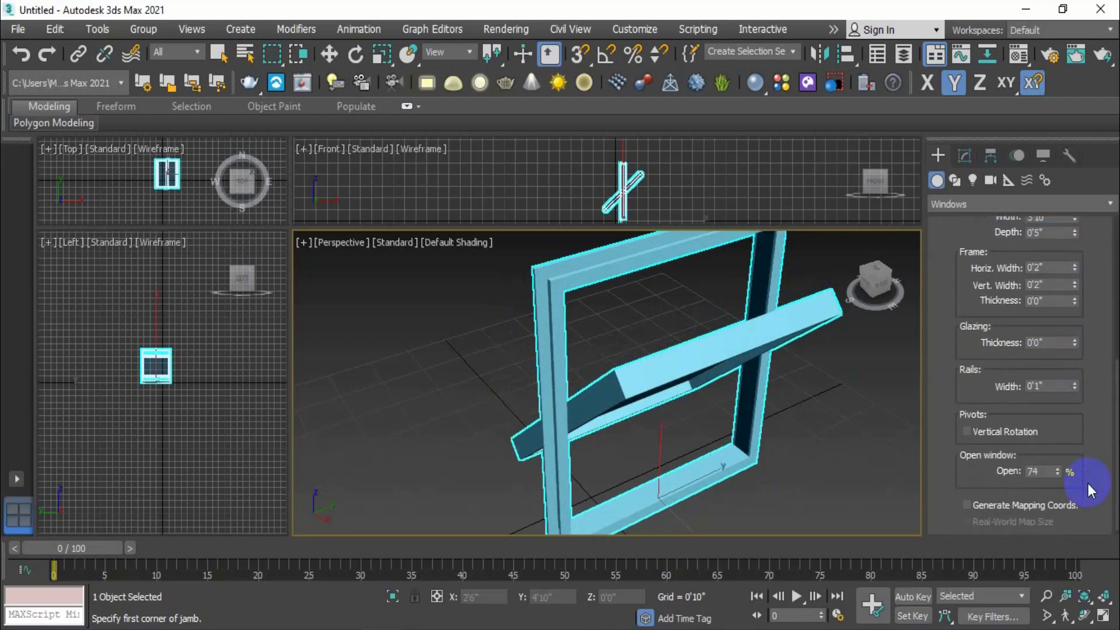
left_click(968, 432)
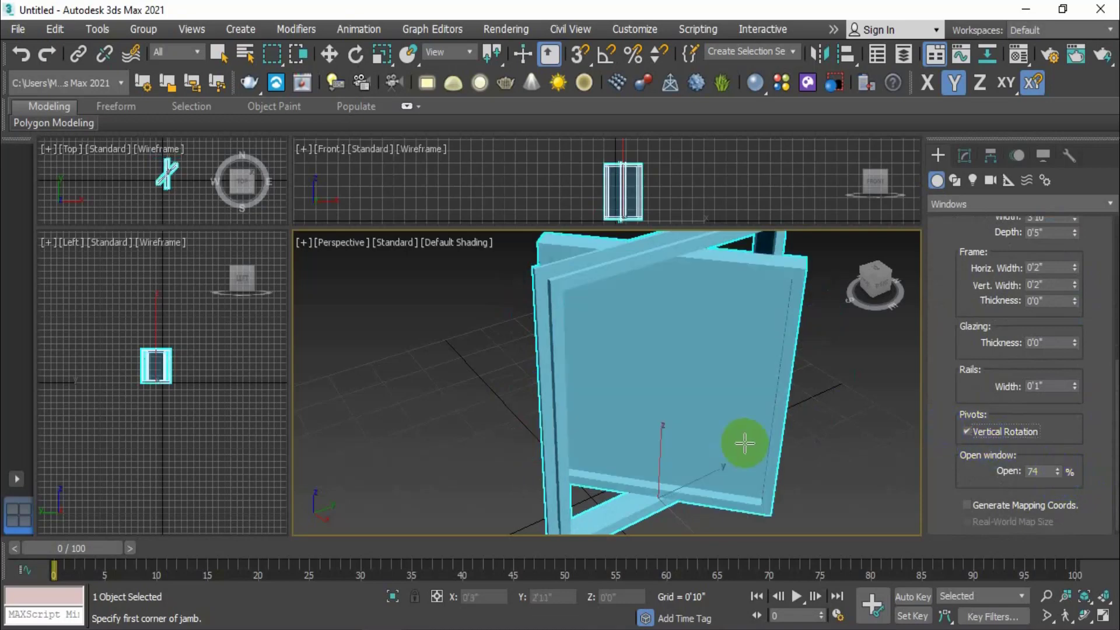
mouse_move(745, 444)
middle_mouse_down()
mouse_move(743, 472)
mouse_move(683, 469)
mouse_move(723, 449)
middle_mouse_up()
scroll(744, 473, "down", 2)
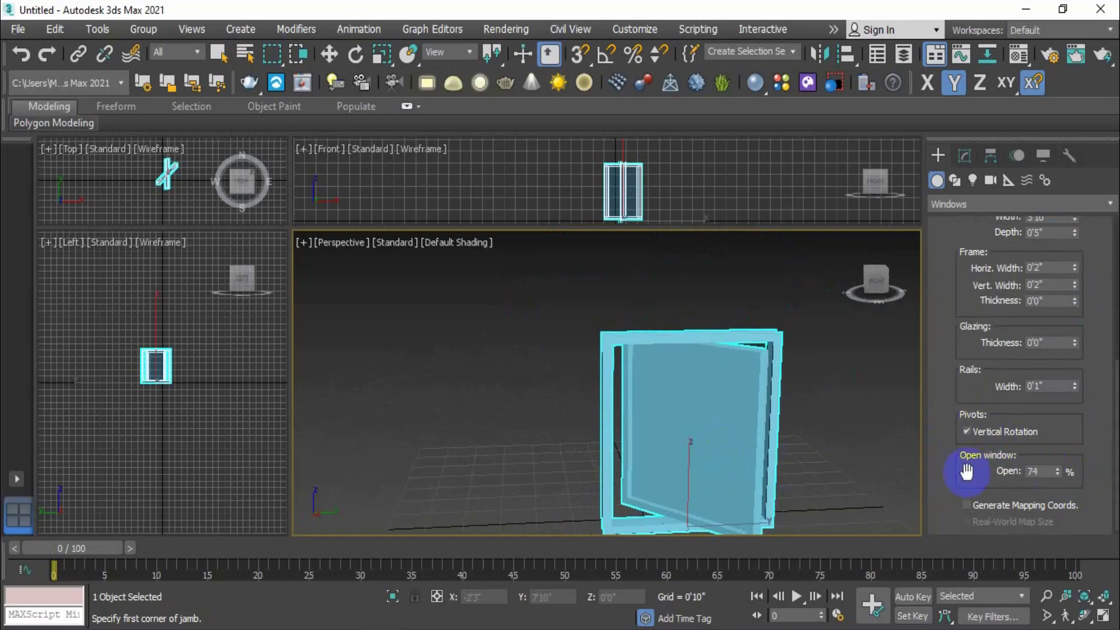
left_click(966, 432)
middle_click_drag(824, 443, 849, 416)
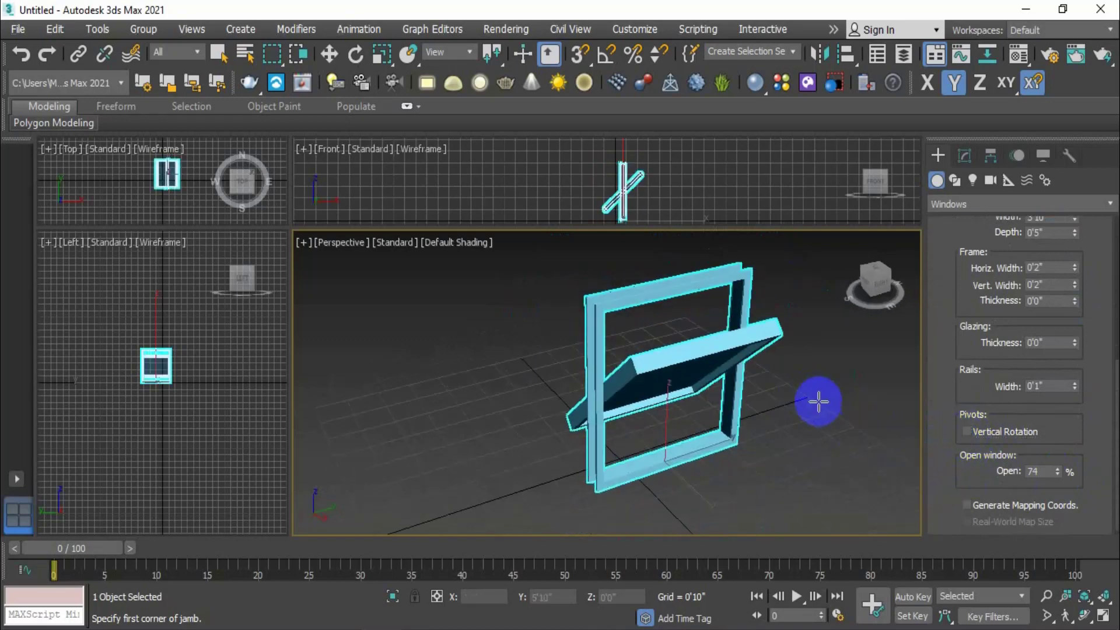
scroll(714, 362, "up", 3)
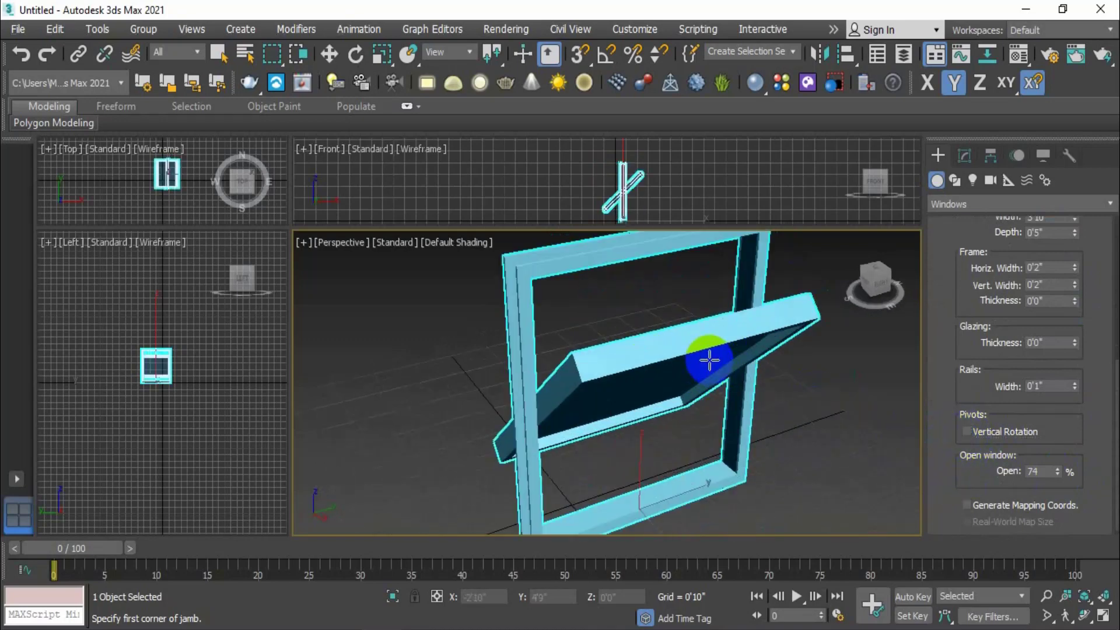
Retry vertical rotation, then restore horizontal pivoting with Open reset to 0%
left_click(966, 432)
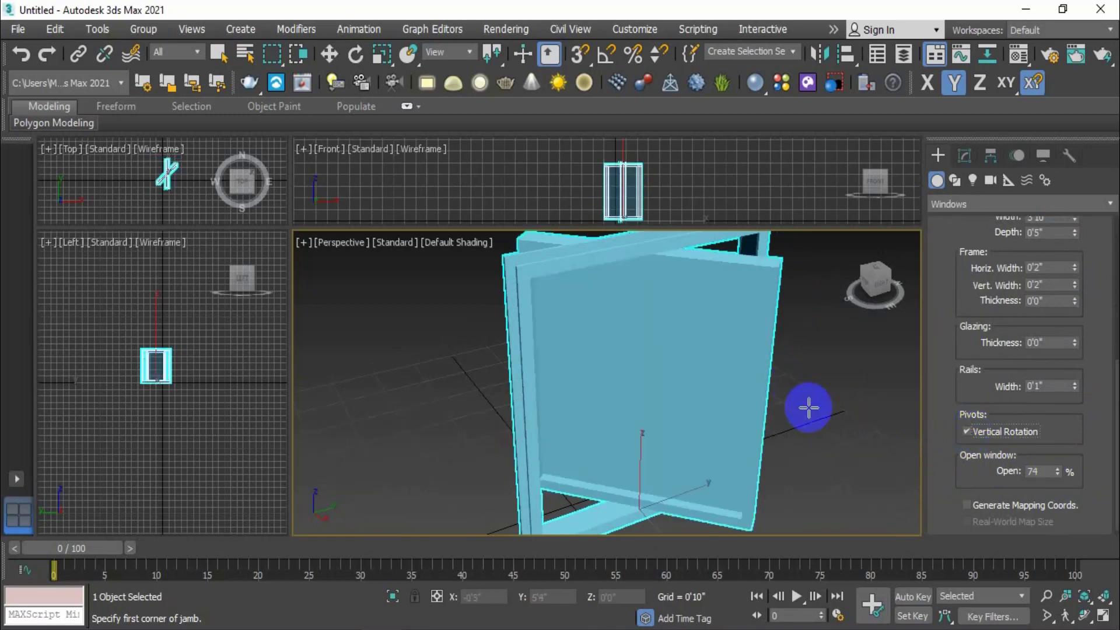
middle_click_drag(807, 405, 782, 375, "alt")
scroll(783, 375, "down", 3)
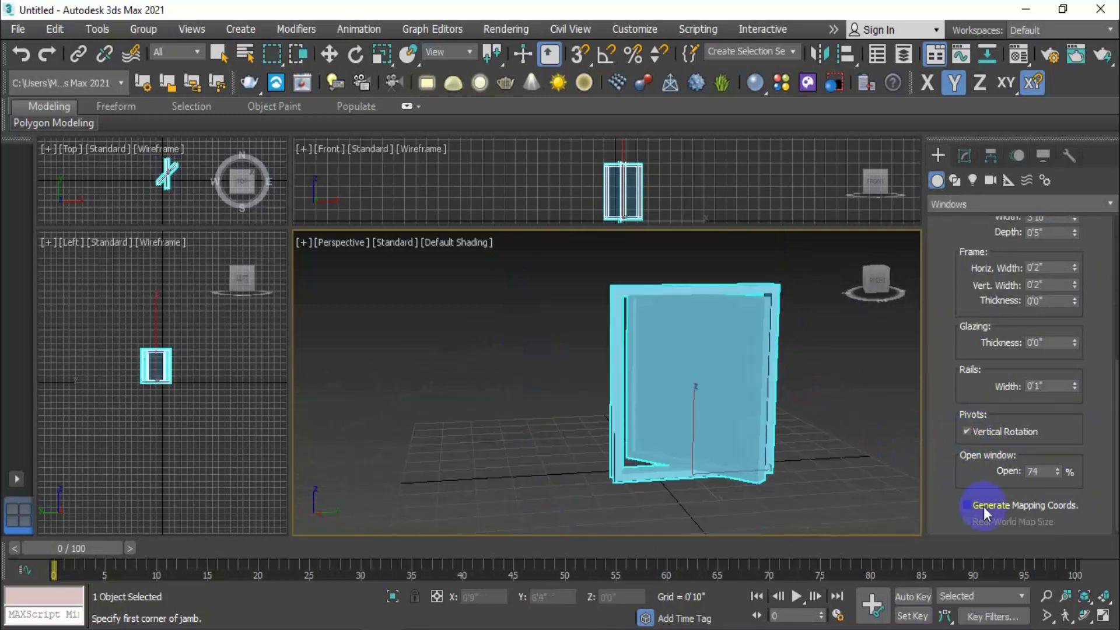
mouse_move(1055, 472)
left_mouse_down()
mouse_move(1045, 375)
mouse_move(1032, 555)
mouse_move(1038, 467)
mouse_move(1049, 514)
mouse_move(1001, 470)
mouse_move(1050, 501)
mouse_move(1051, 477)
left_mouse_up()
left_click(967, 433)
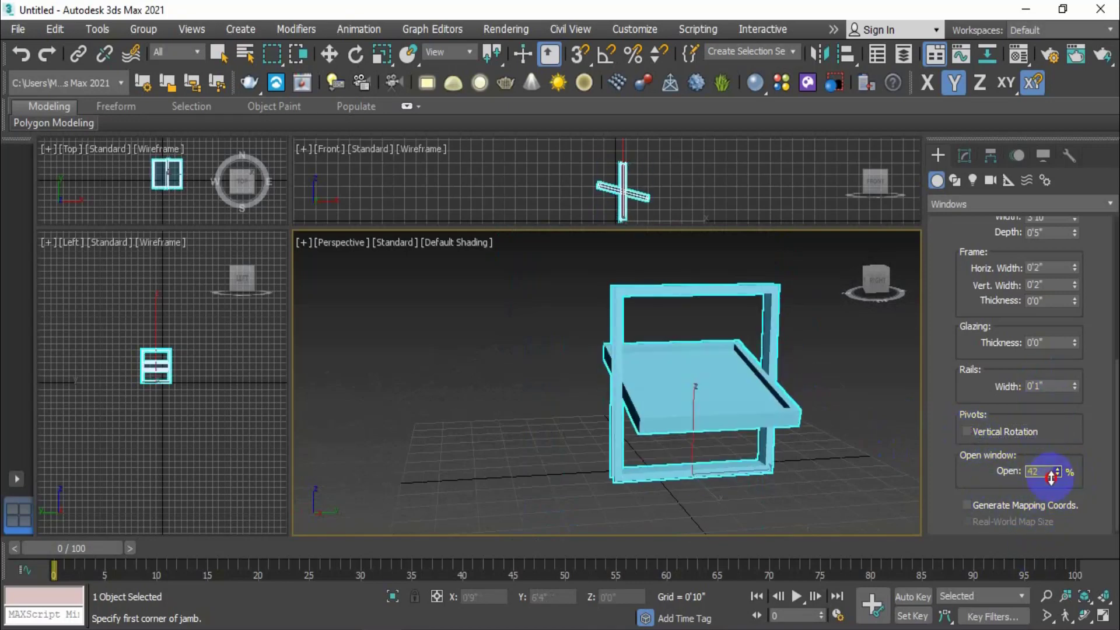
right_click(1058, 472)
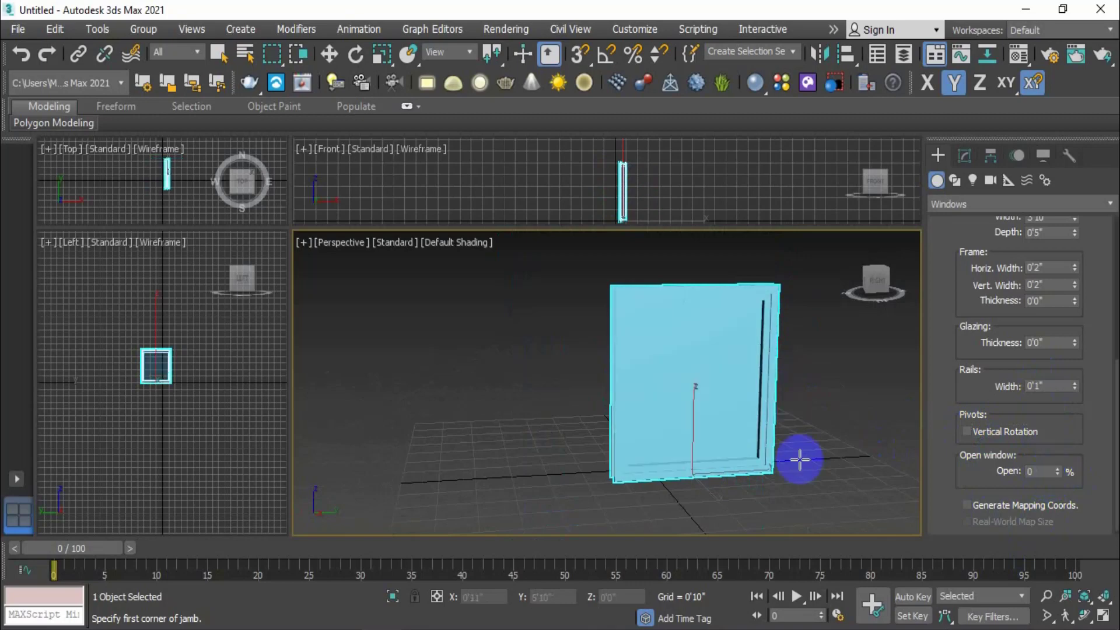
middle_click_drag(766, 413, 818, 476, "alt")
scroll(998, 386, "up", 5)
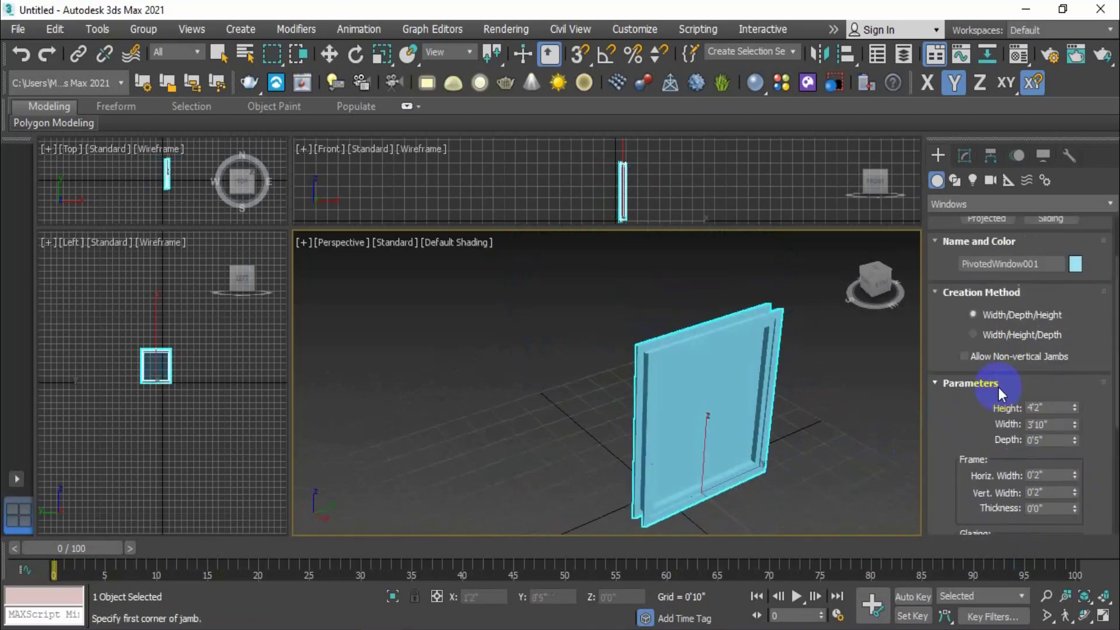
scroll(1013, 331, "up", 2)
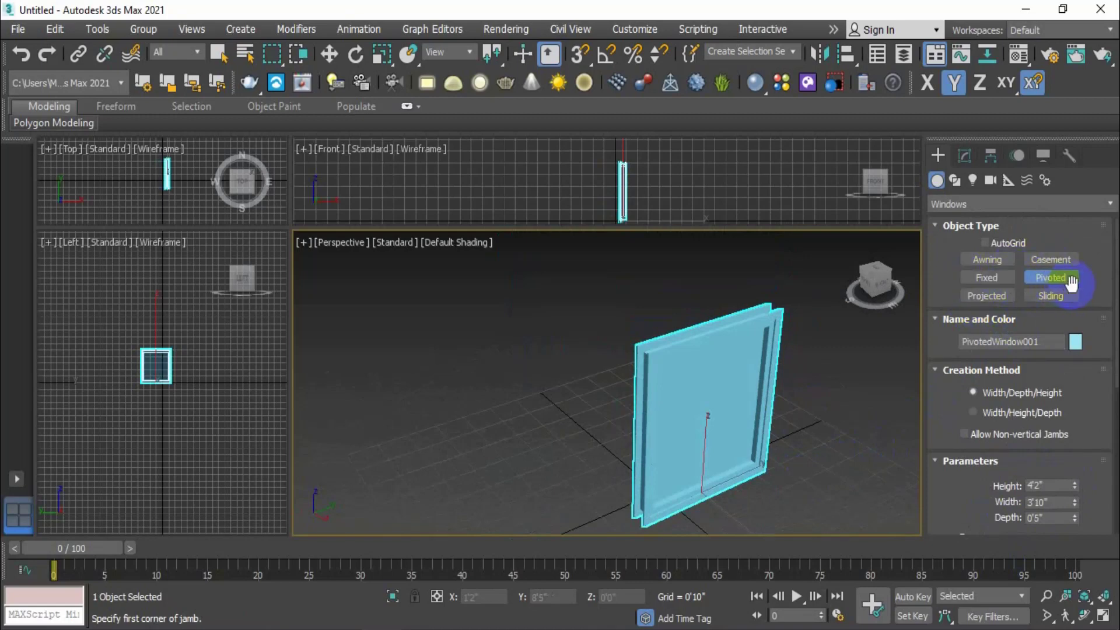
middle_click_drag(782, 383, 759, 415, "alt")
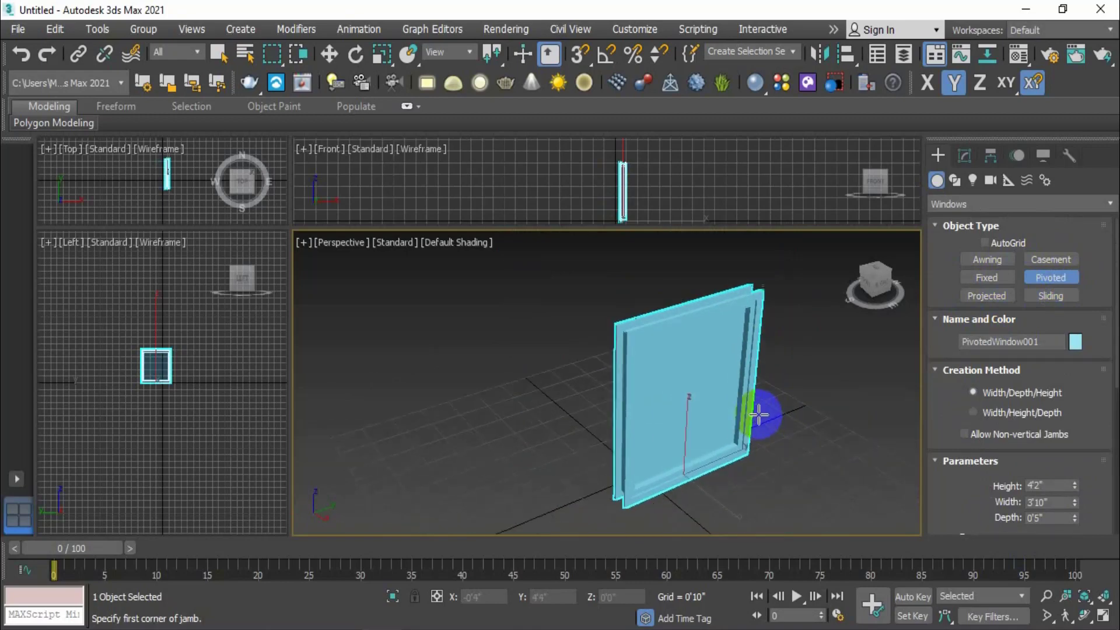